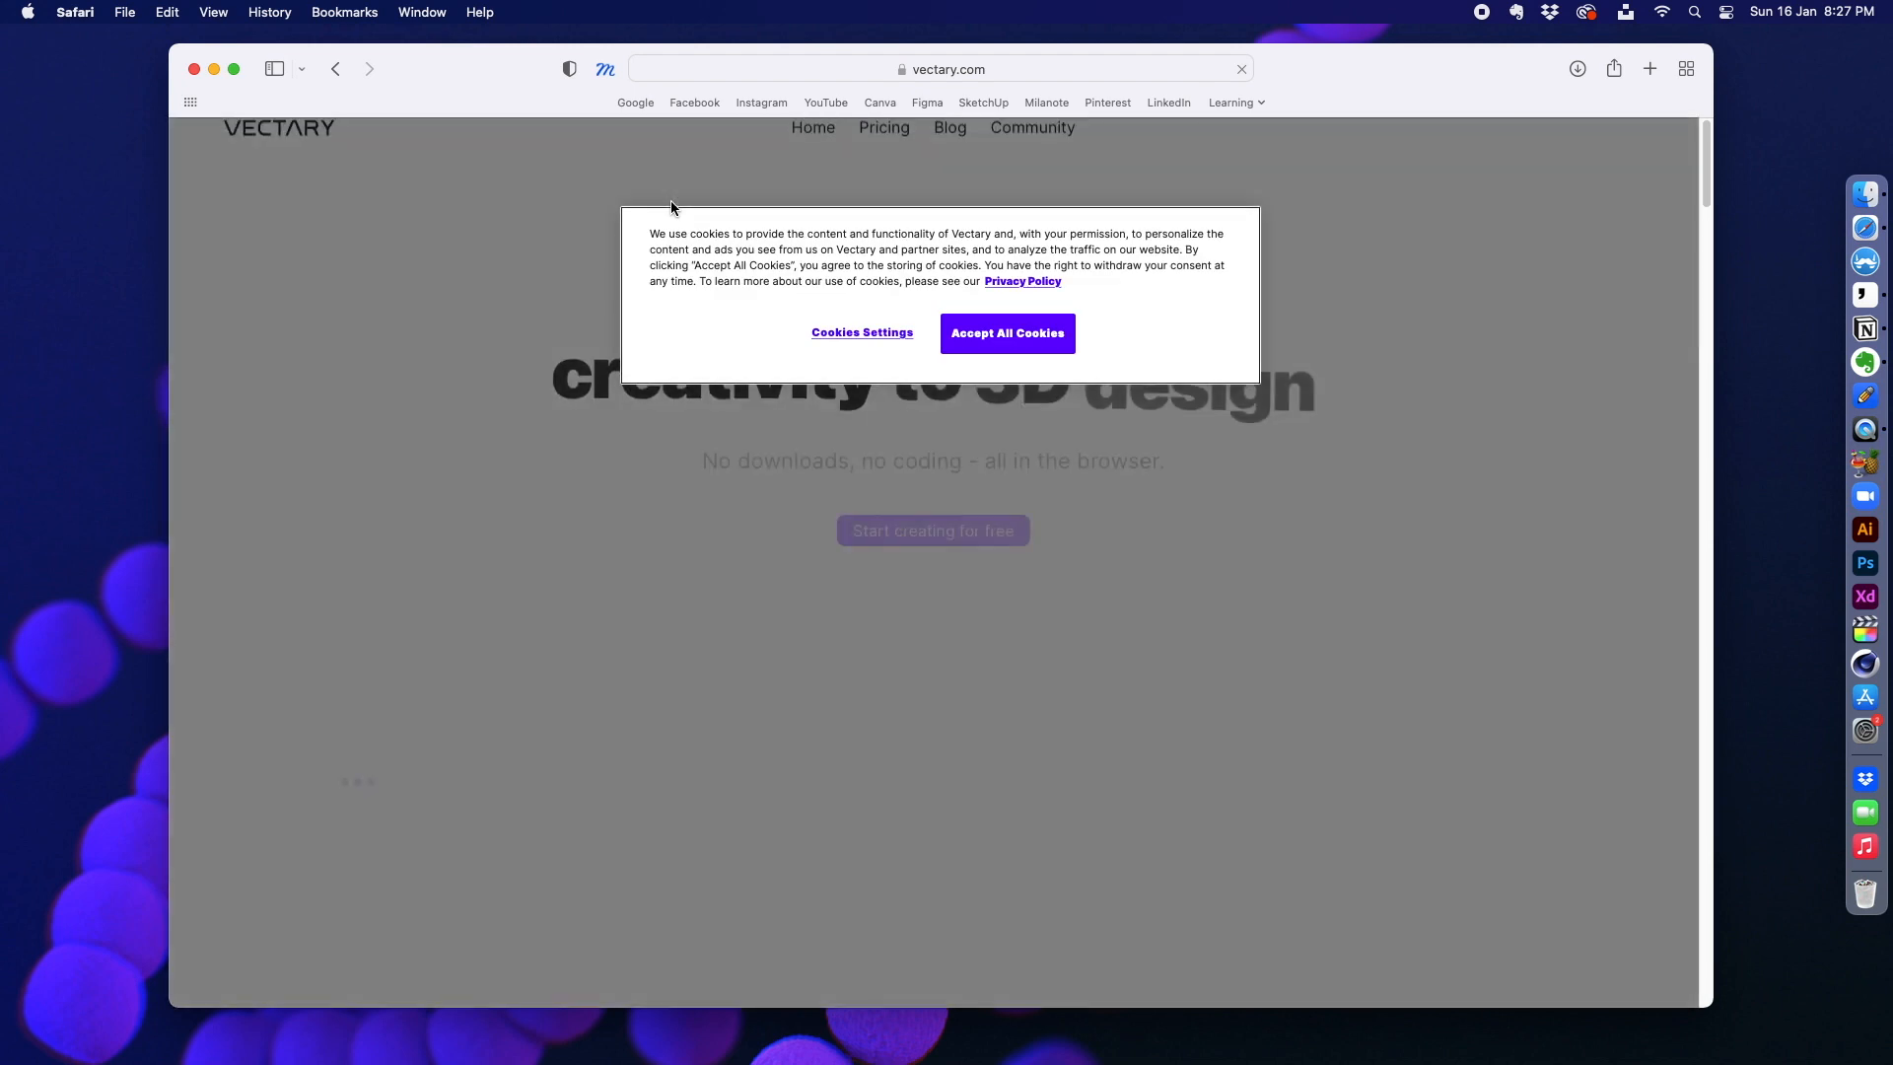
Step: Accept all cookies on the Vectary site, open the dashboard and create a new Studio 3.0 project
left_click(1006, 334)
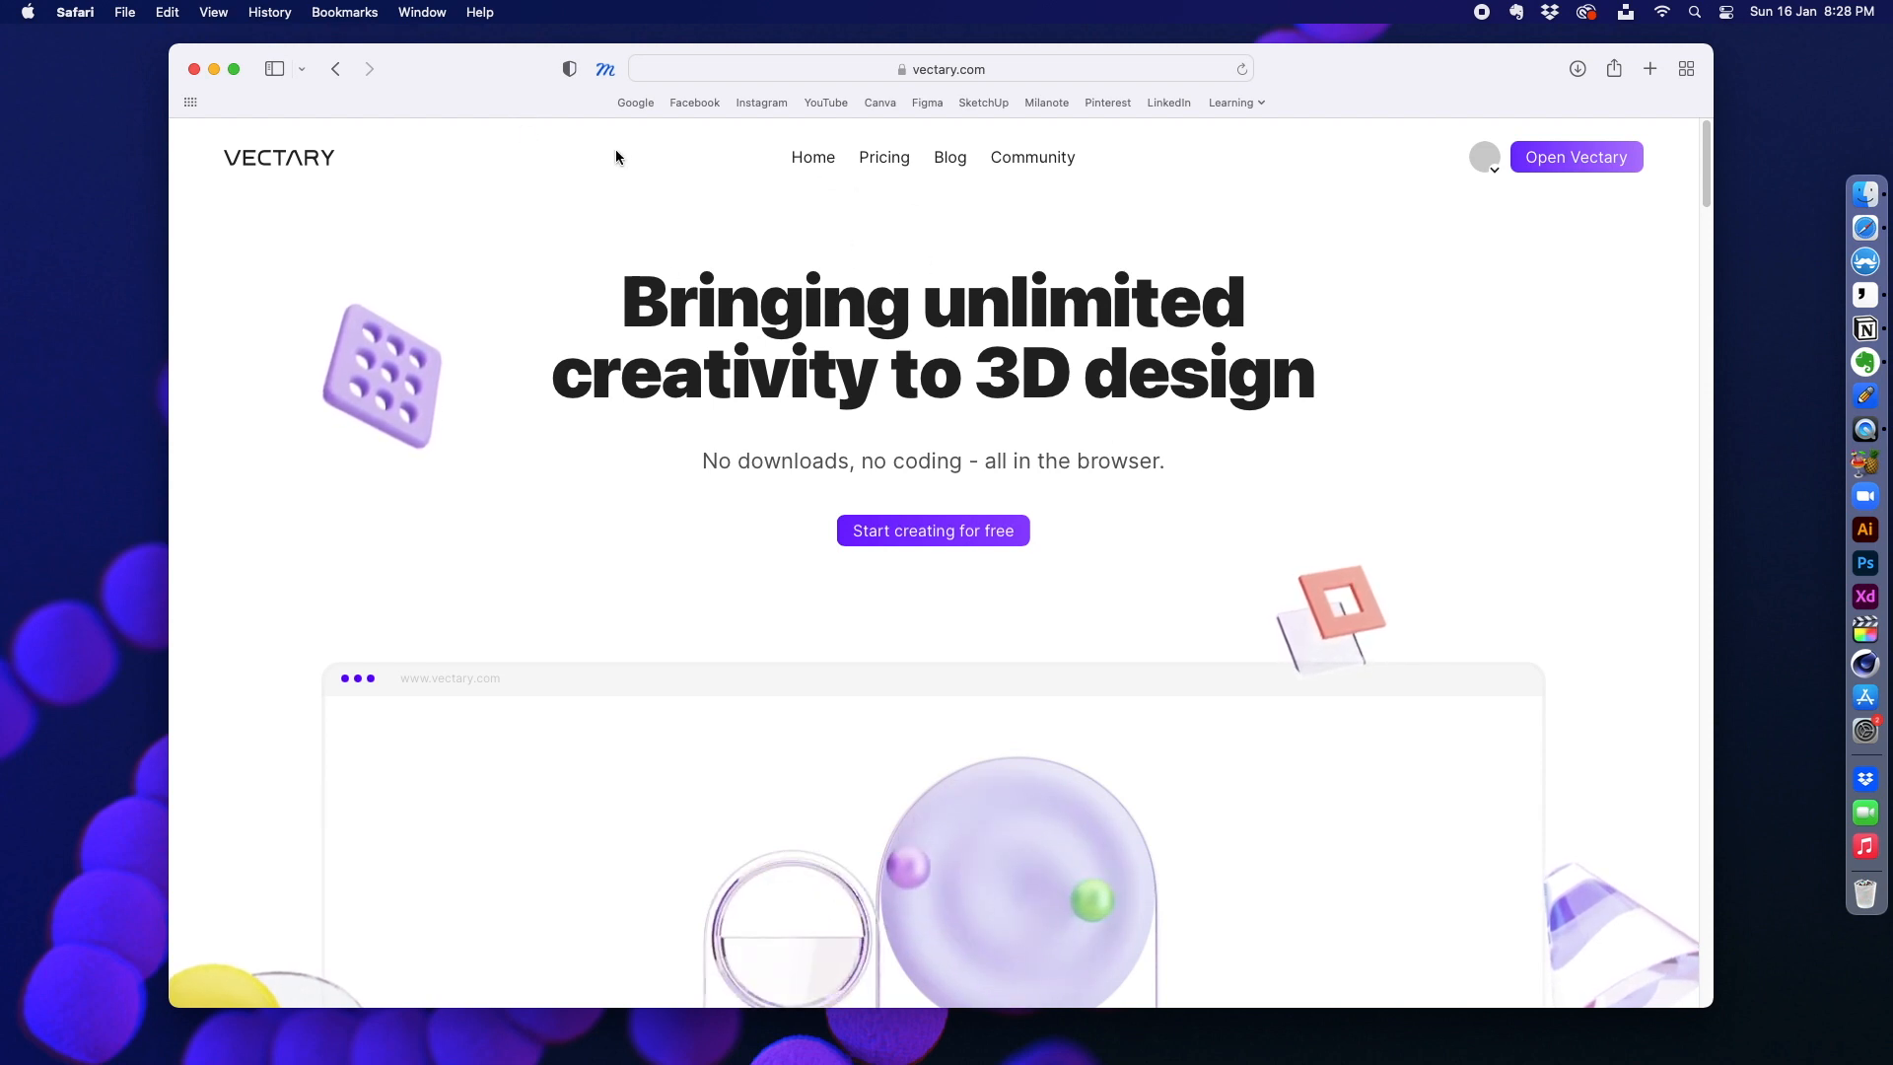
left_click(1624, 168)
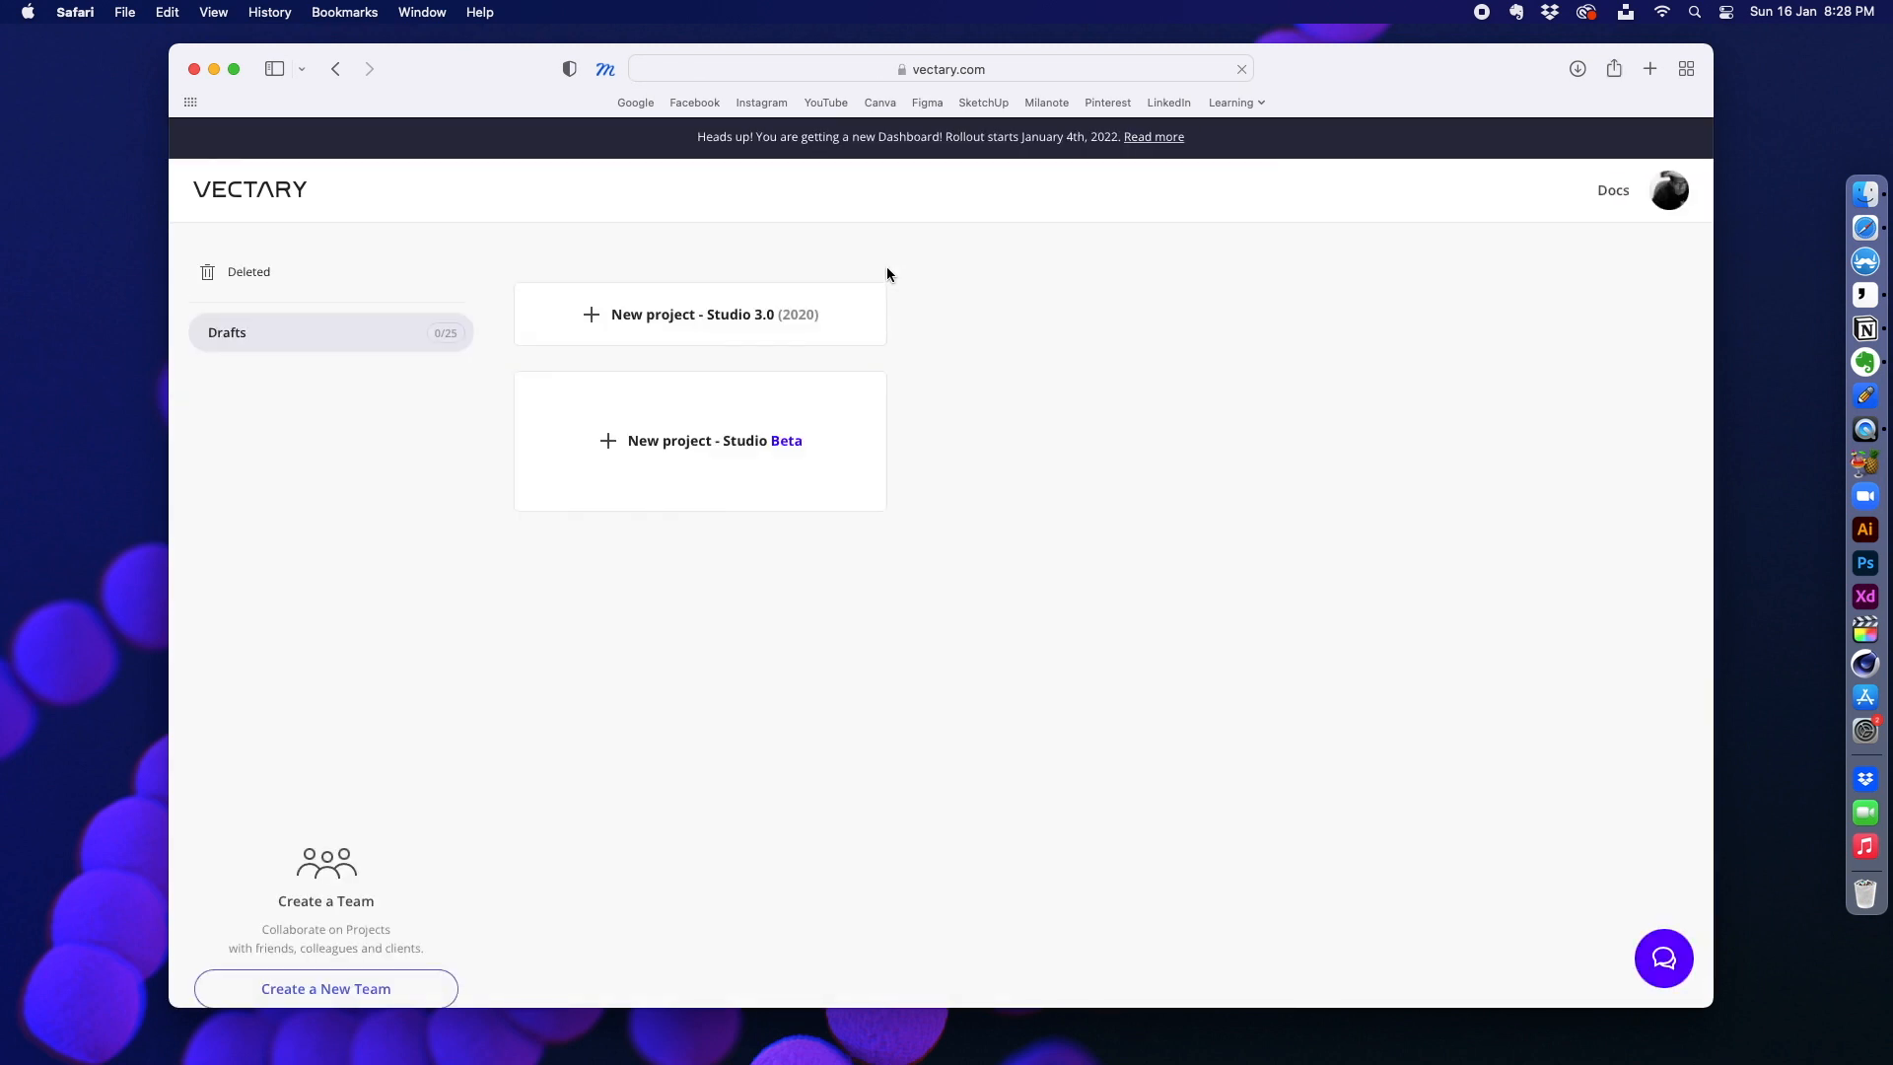
left_click(593, 317)
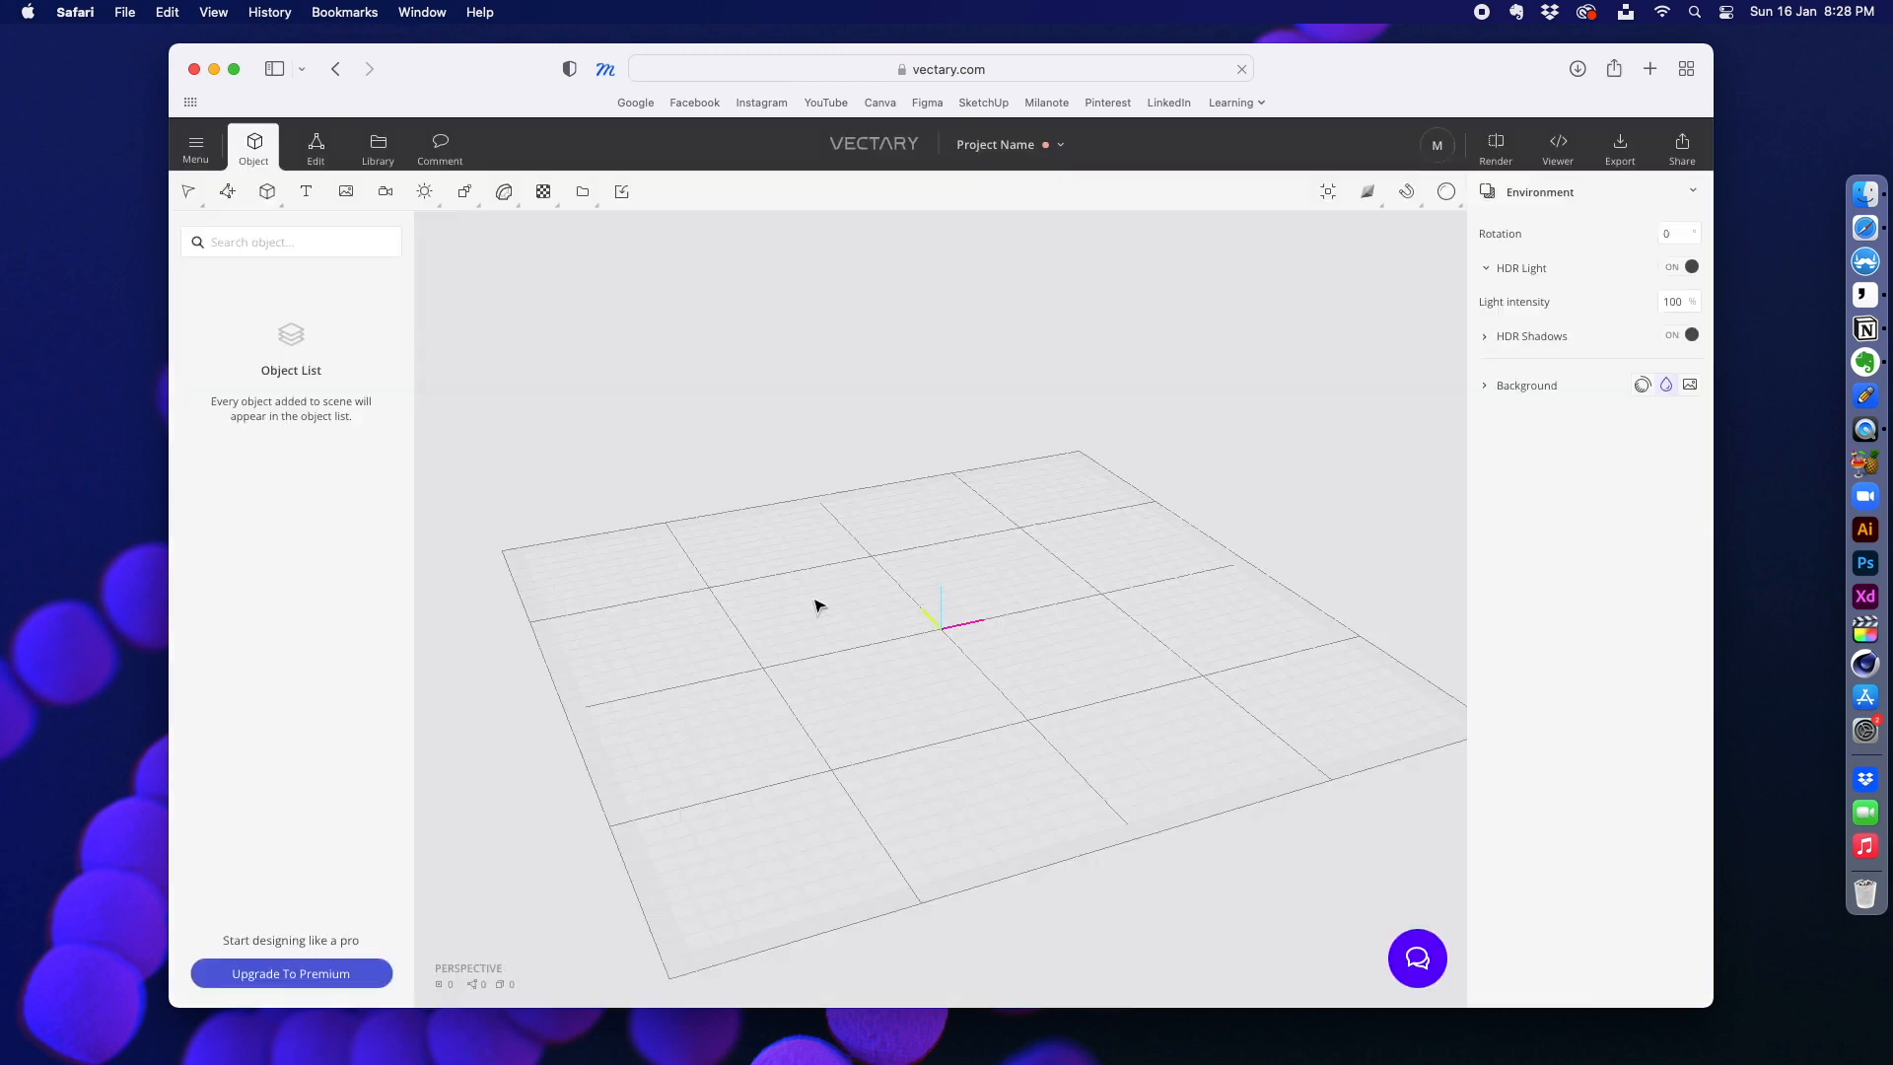
left_click(1436, 264)
left_click(199, 155)
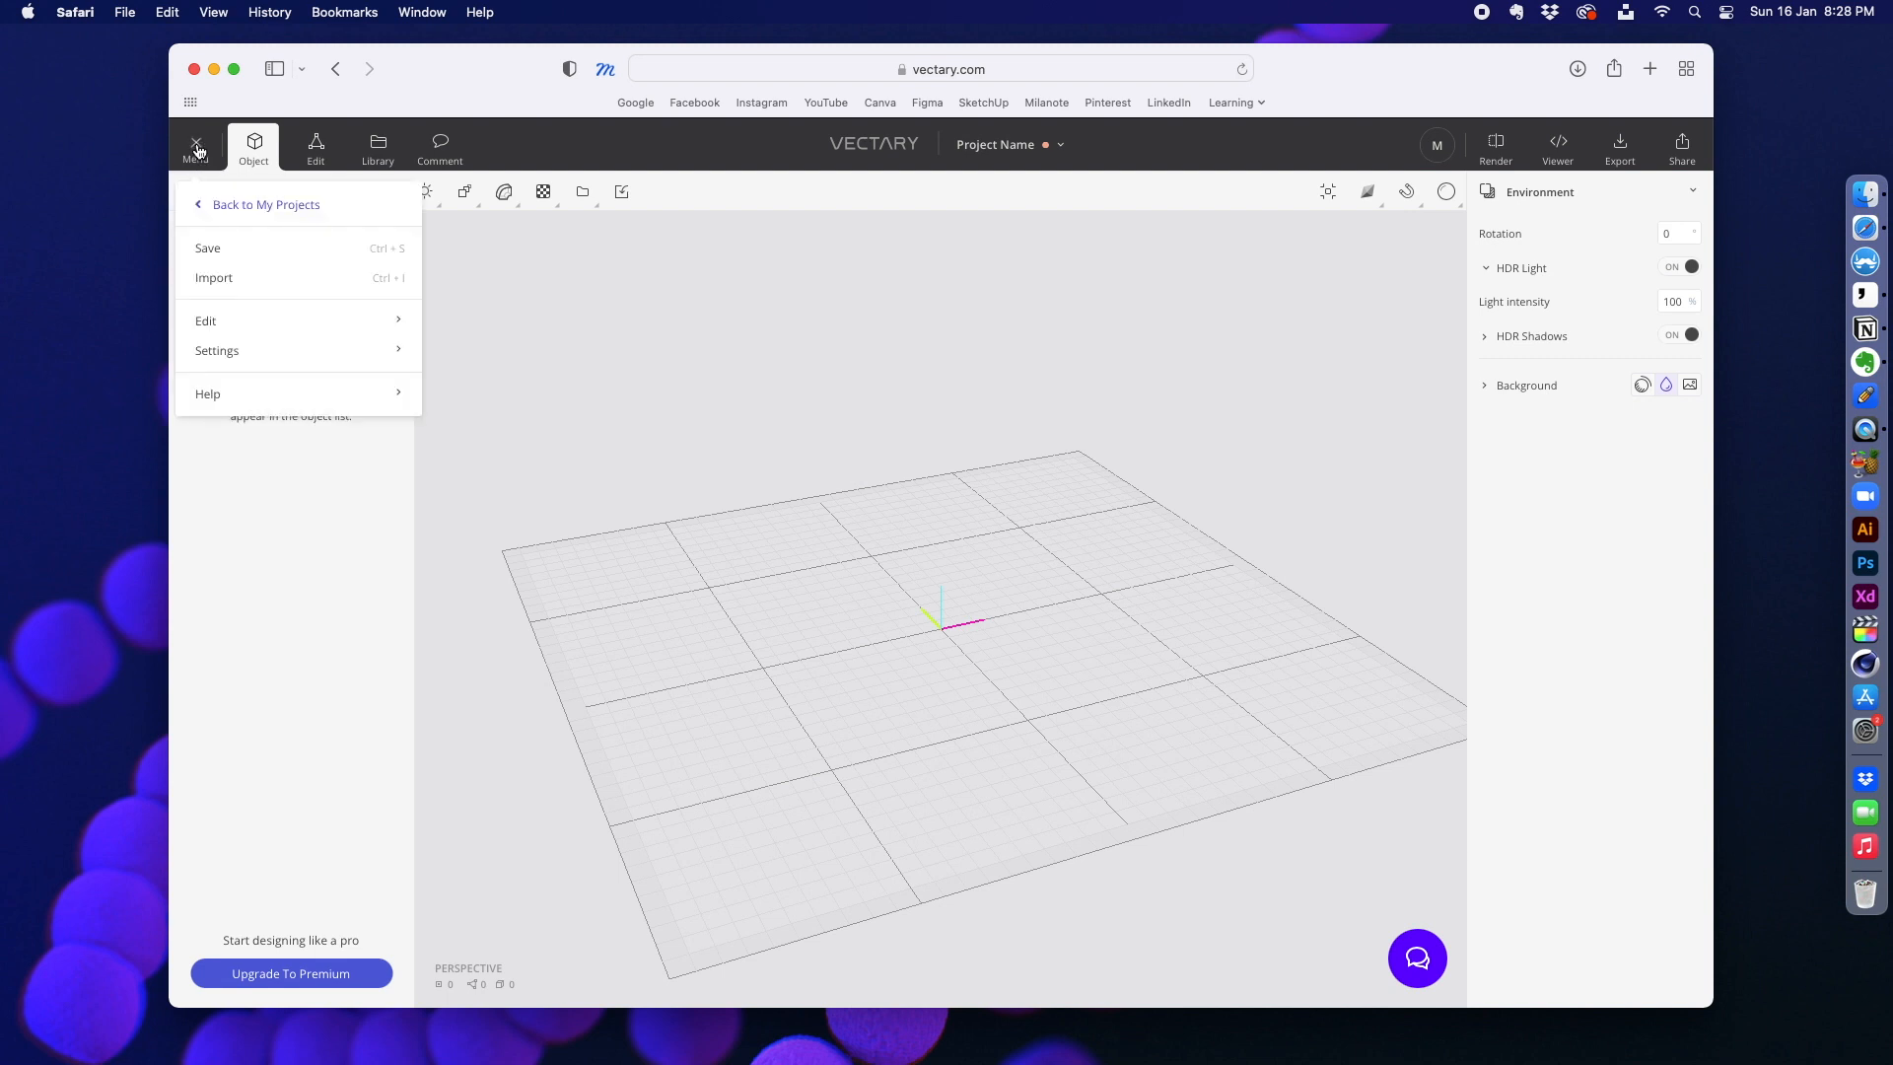
left_click(264, 153)
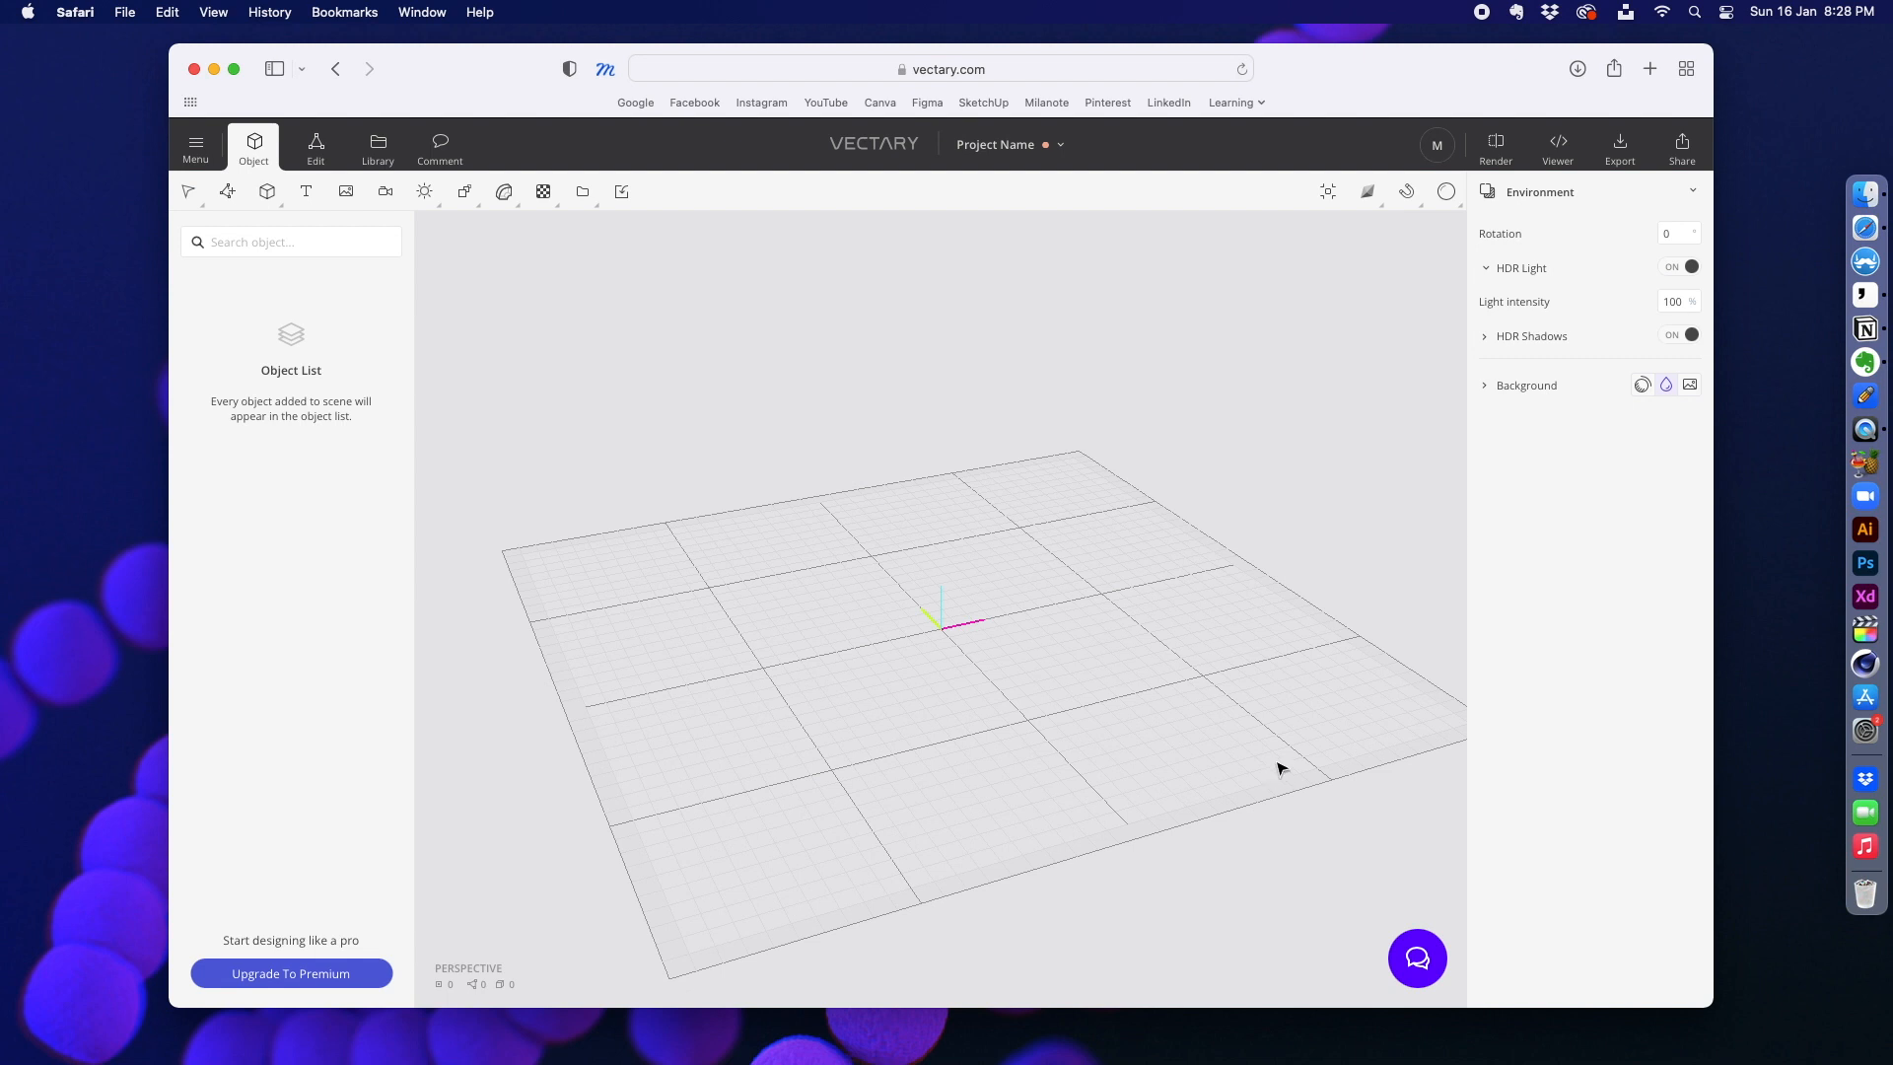
Step: Examine the empty scene grid from several angles and zoom distances
left_click_drag(992, 665, 864, 678)
scroll(864, 668, "up", 4)
scroll(863, 668, "down", 3)
scroll(861, 666, "down", 1)
scroll(862, 666, "up", 3)
scroll(861, 666, "down", 3)
mouse_move(757, 658)
right_mouse_down()
mouse_move(873, 635)
mouse_move(787, 644)
right_mouse_up()
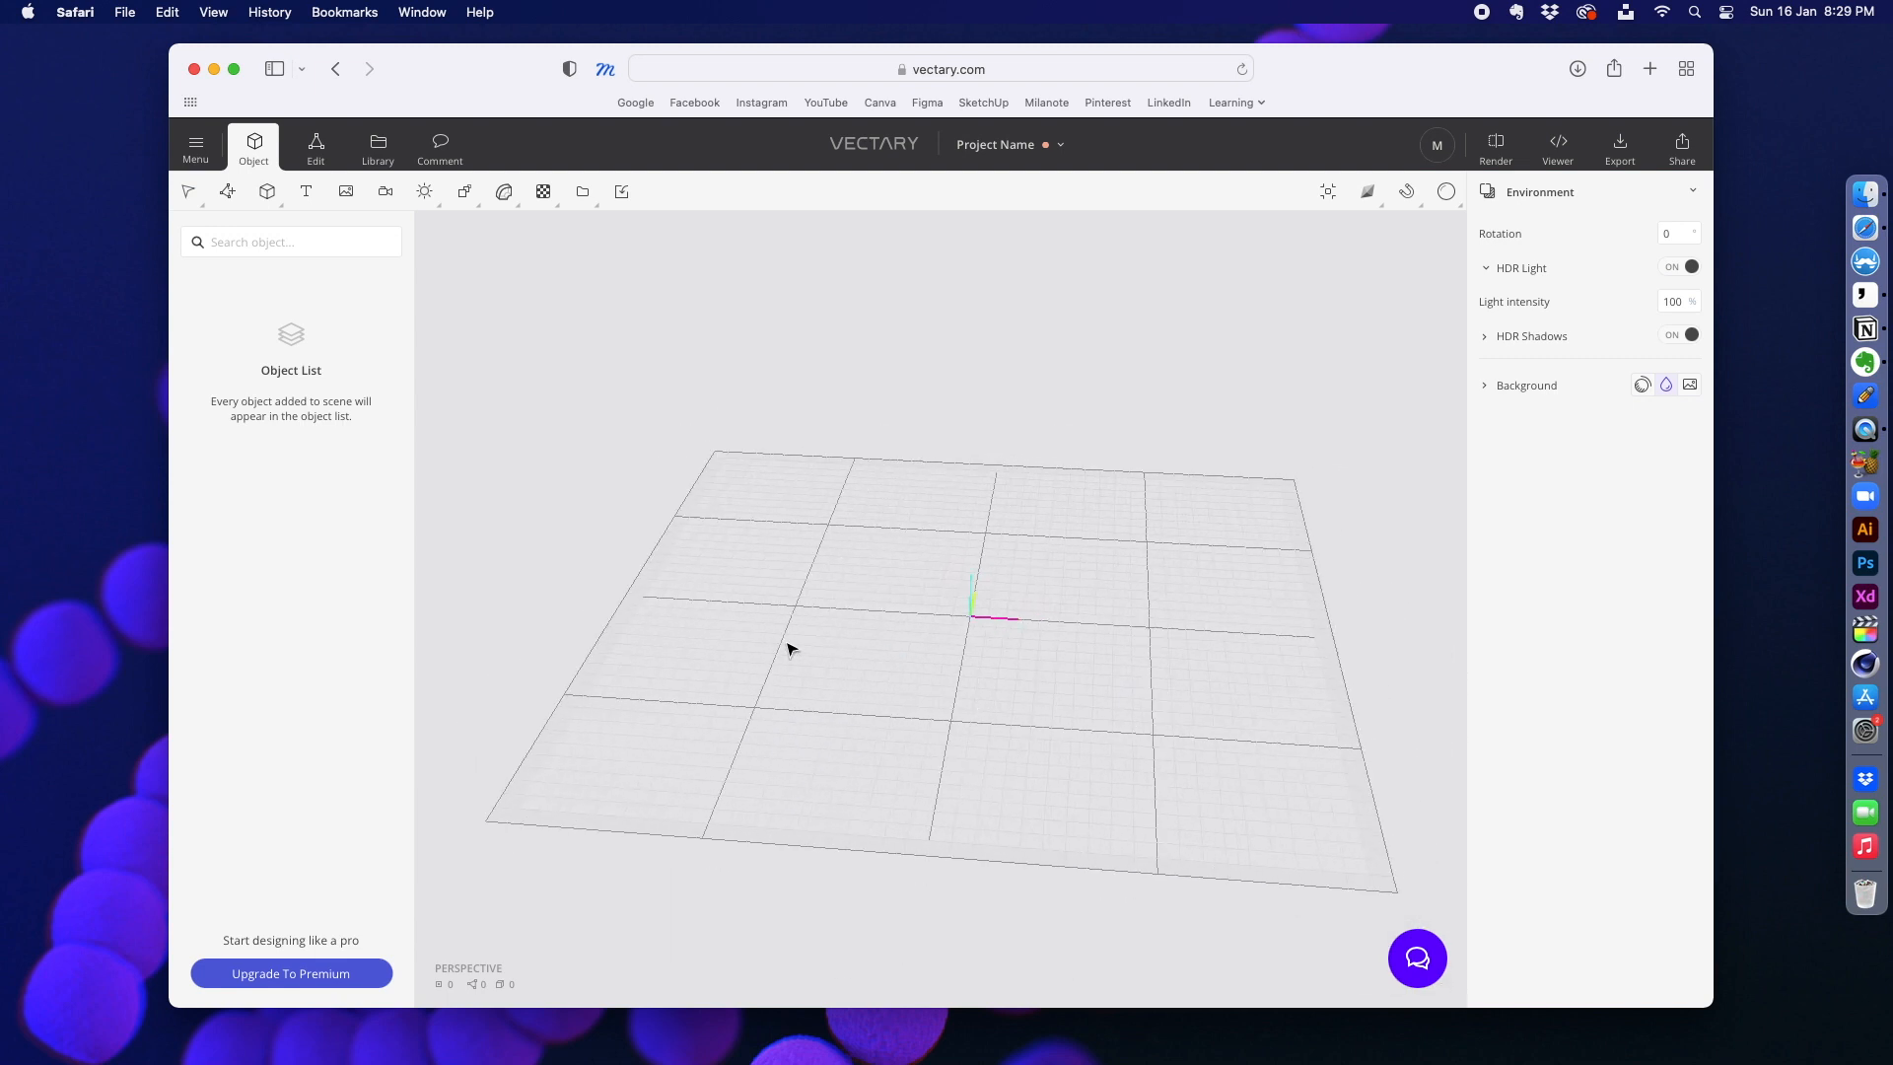
right_click_drag(787, 644, 955, 533)
left_click_drag(955, 537, 735, 641)
scroll(734, 641, "down", 3)
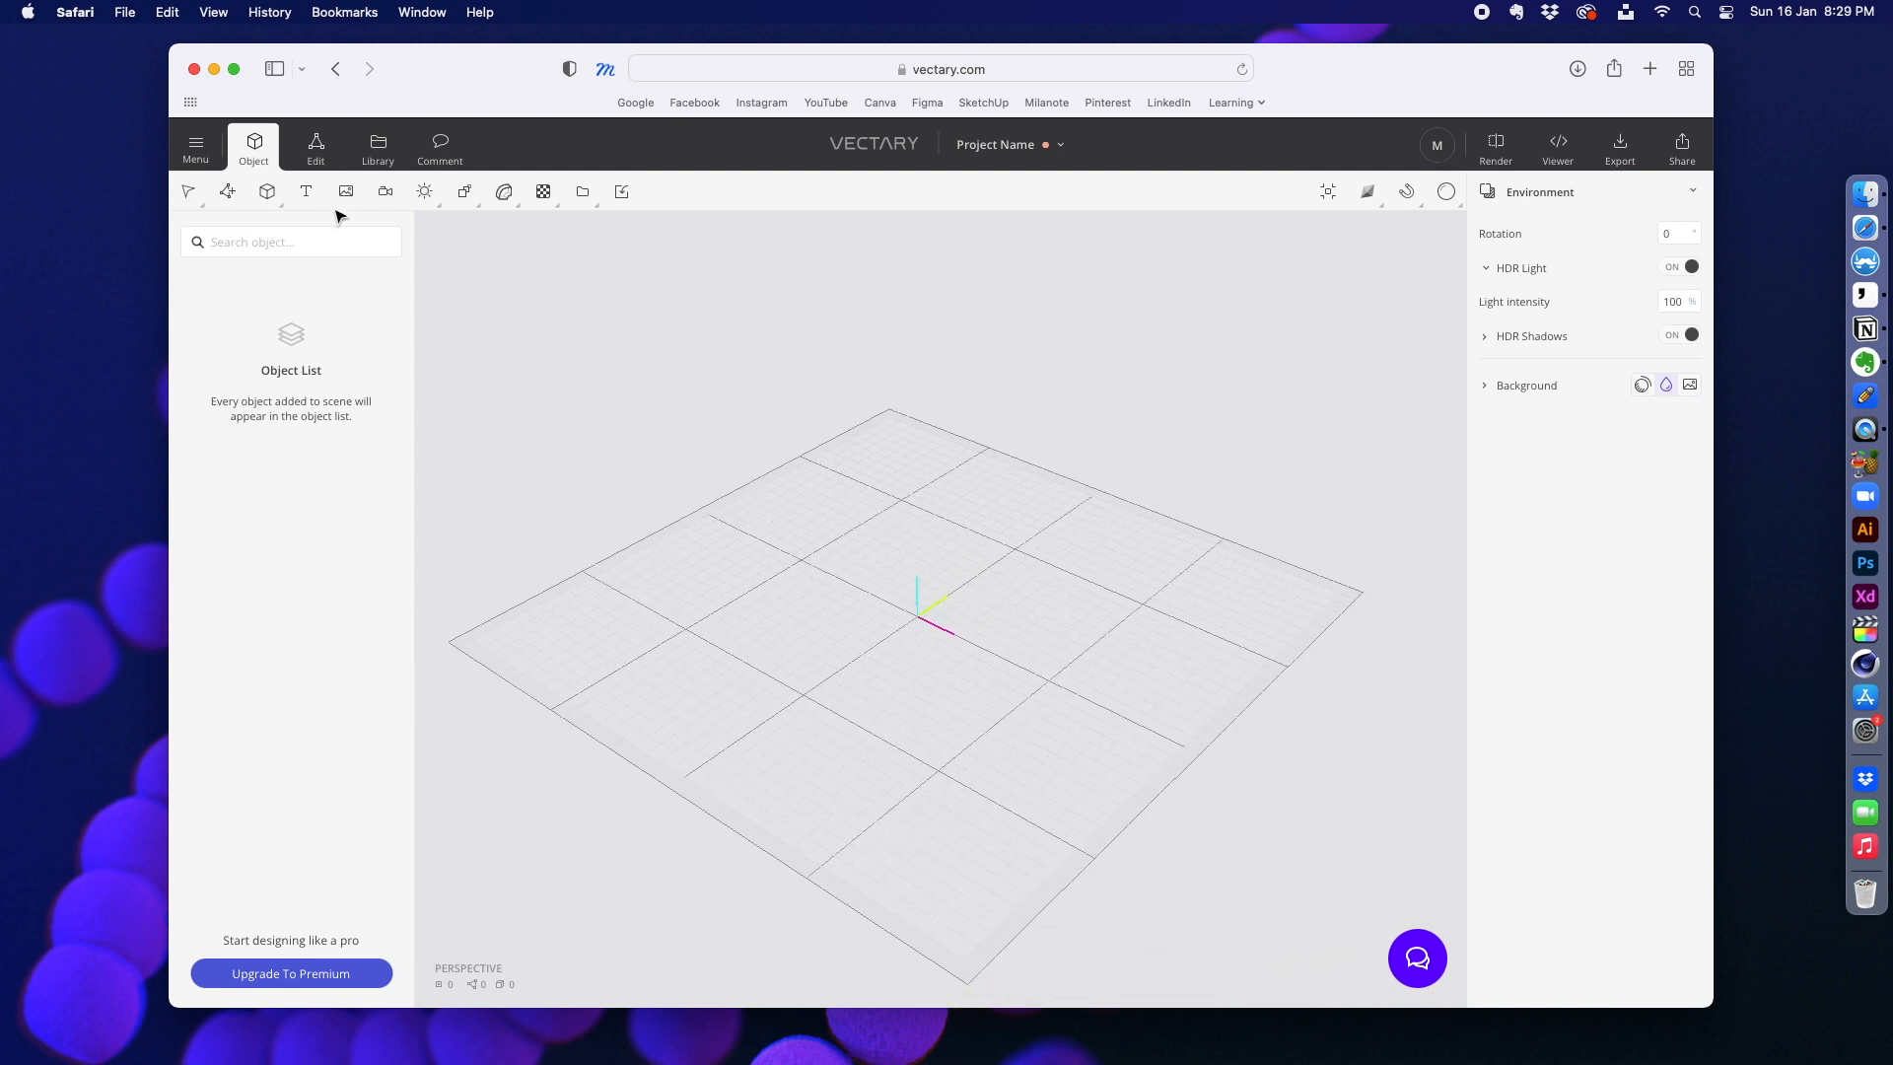
Step: Add a box primitive to the empty scene
left_click(267, 193)
left_click(267, 193)
left_click(267, 194)
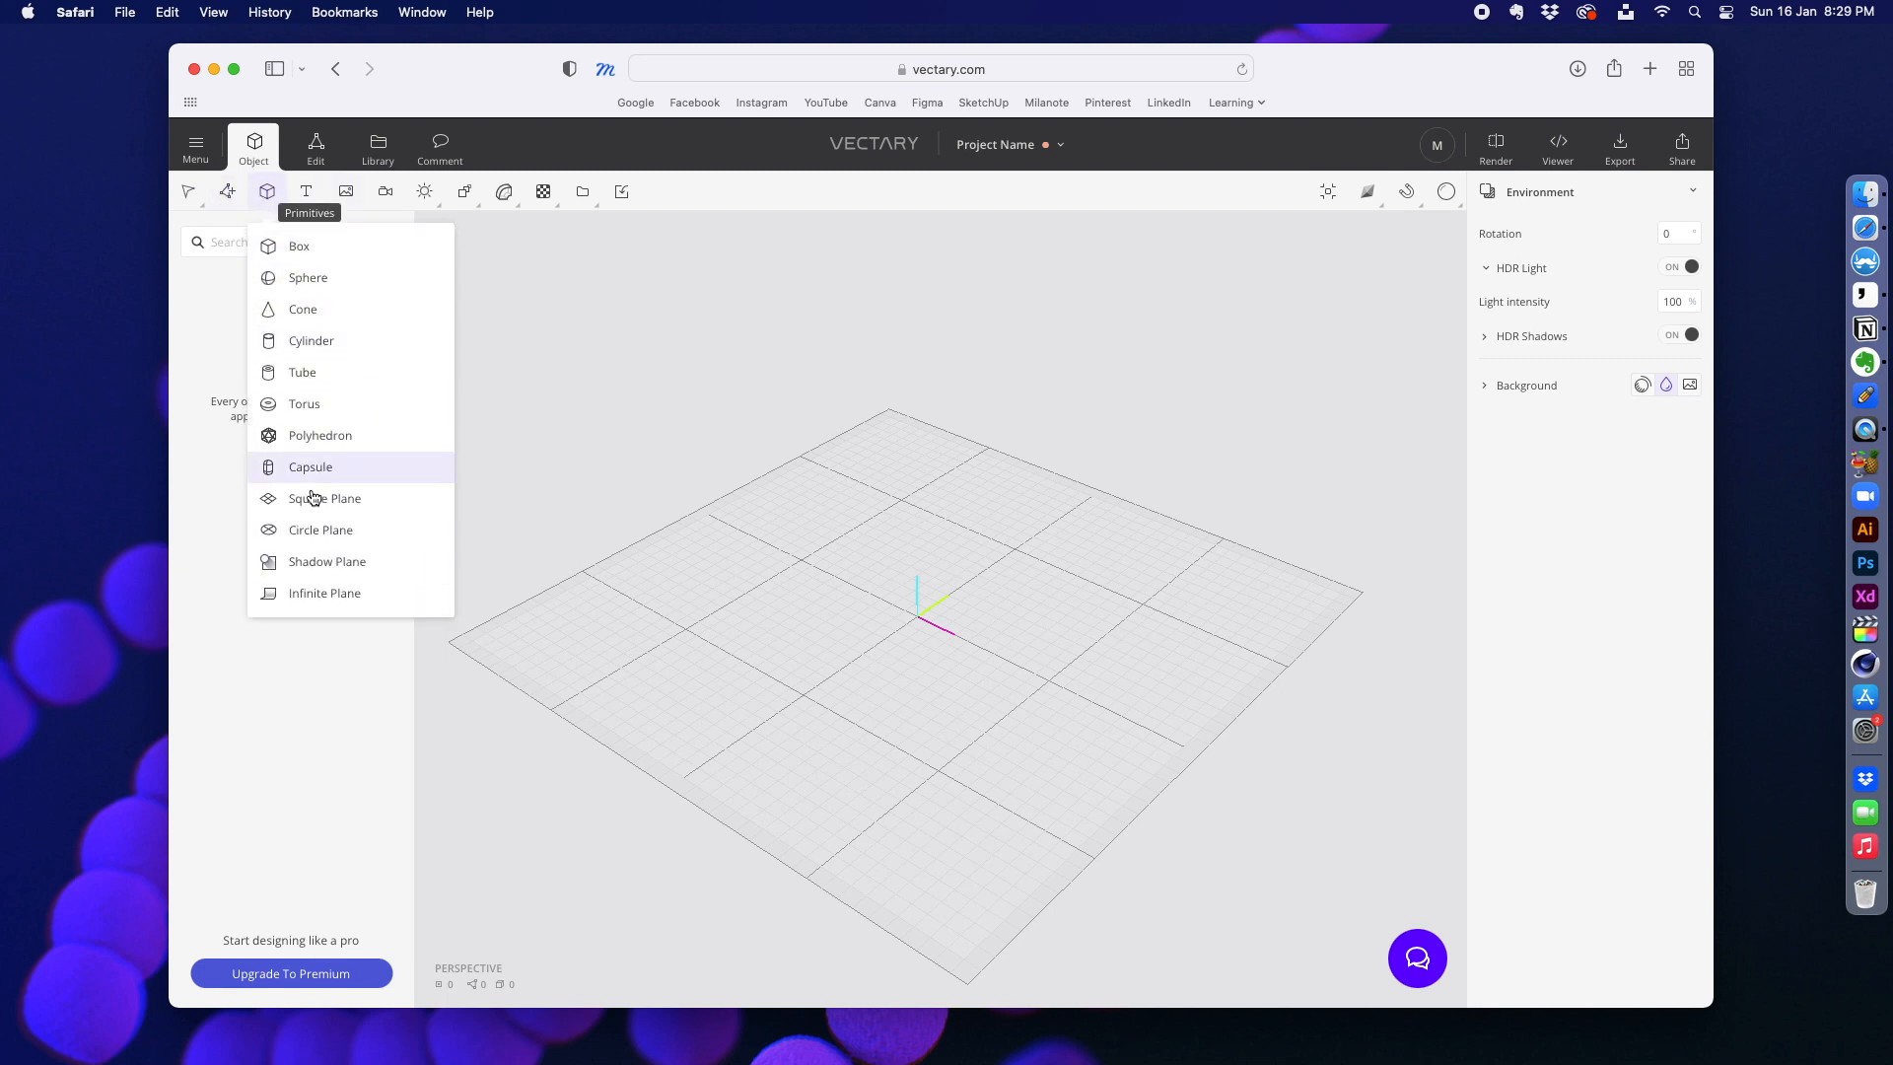
left_click(286, 253)
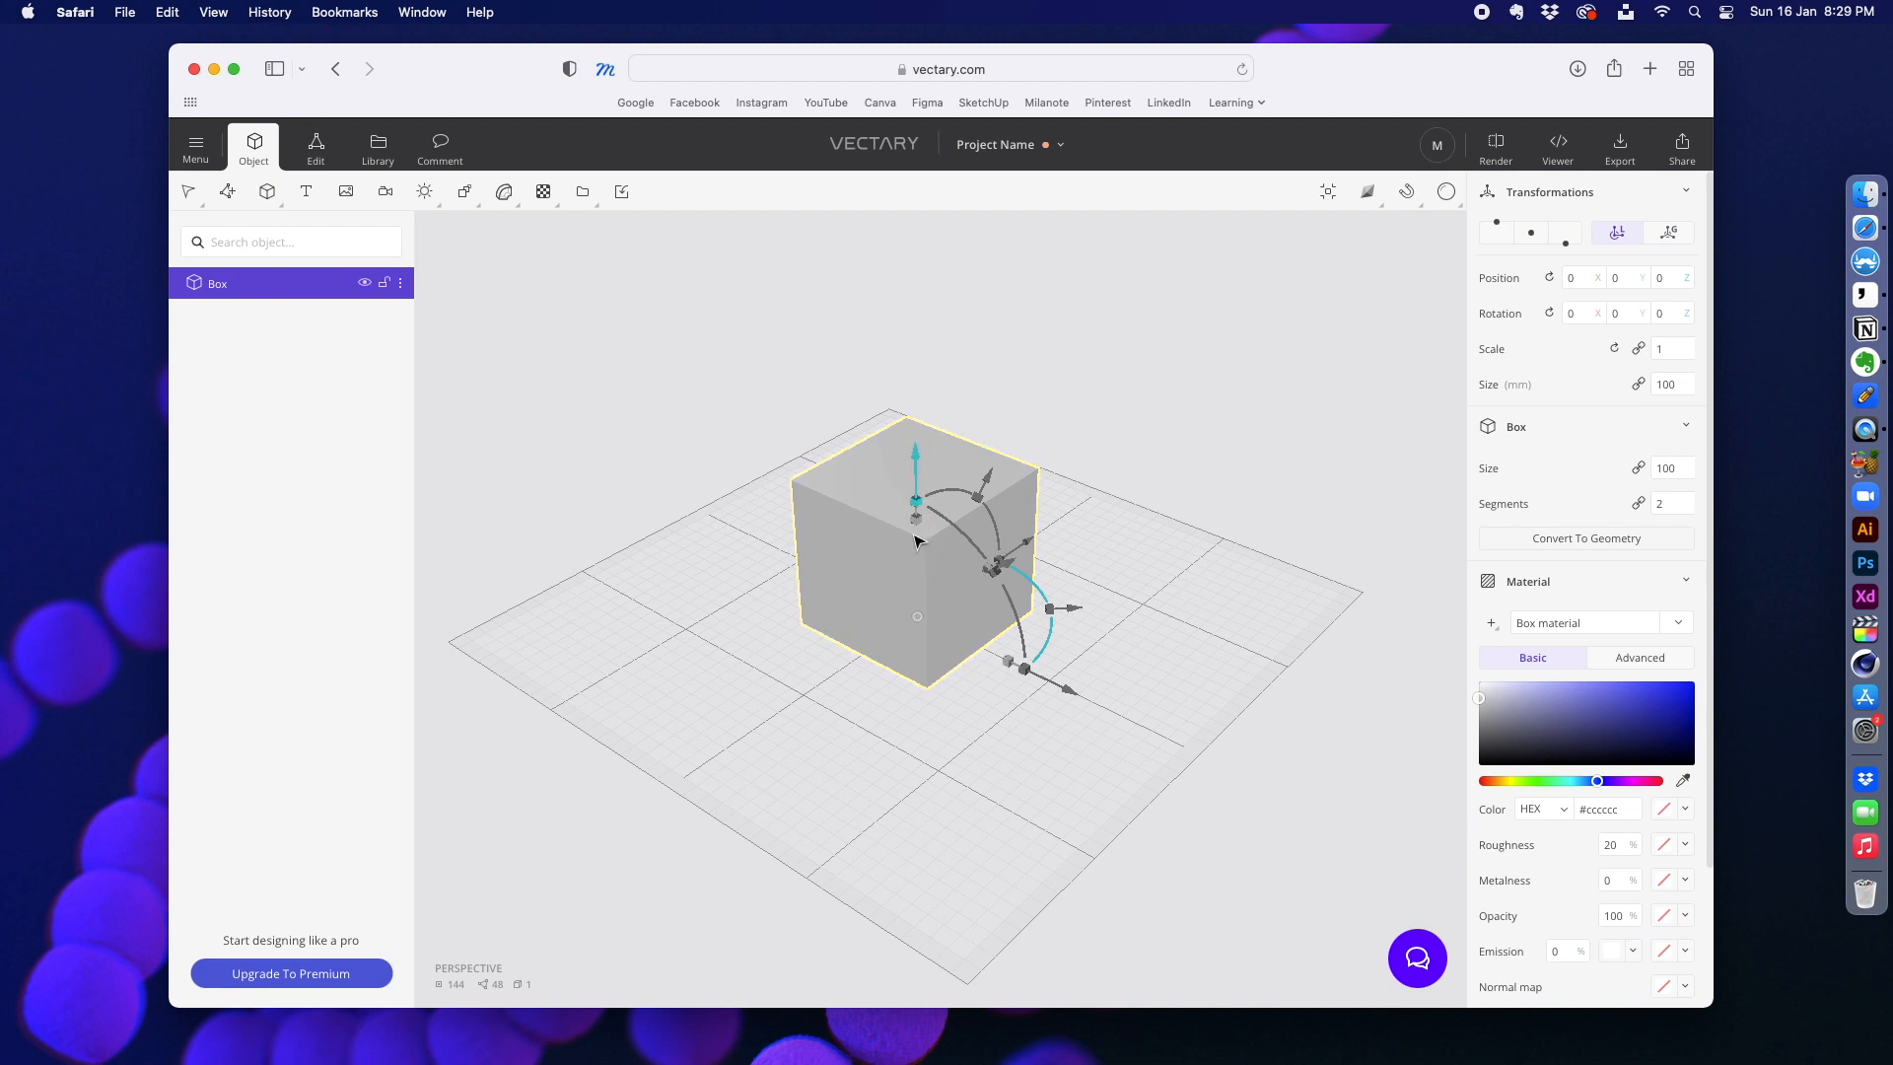
Step: Try out the box's move, scale and rotate handles, undoing each change
left_click_drag(916, 461, 908, 374)
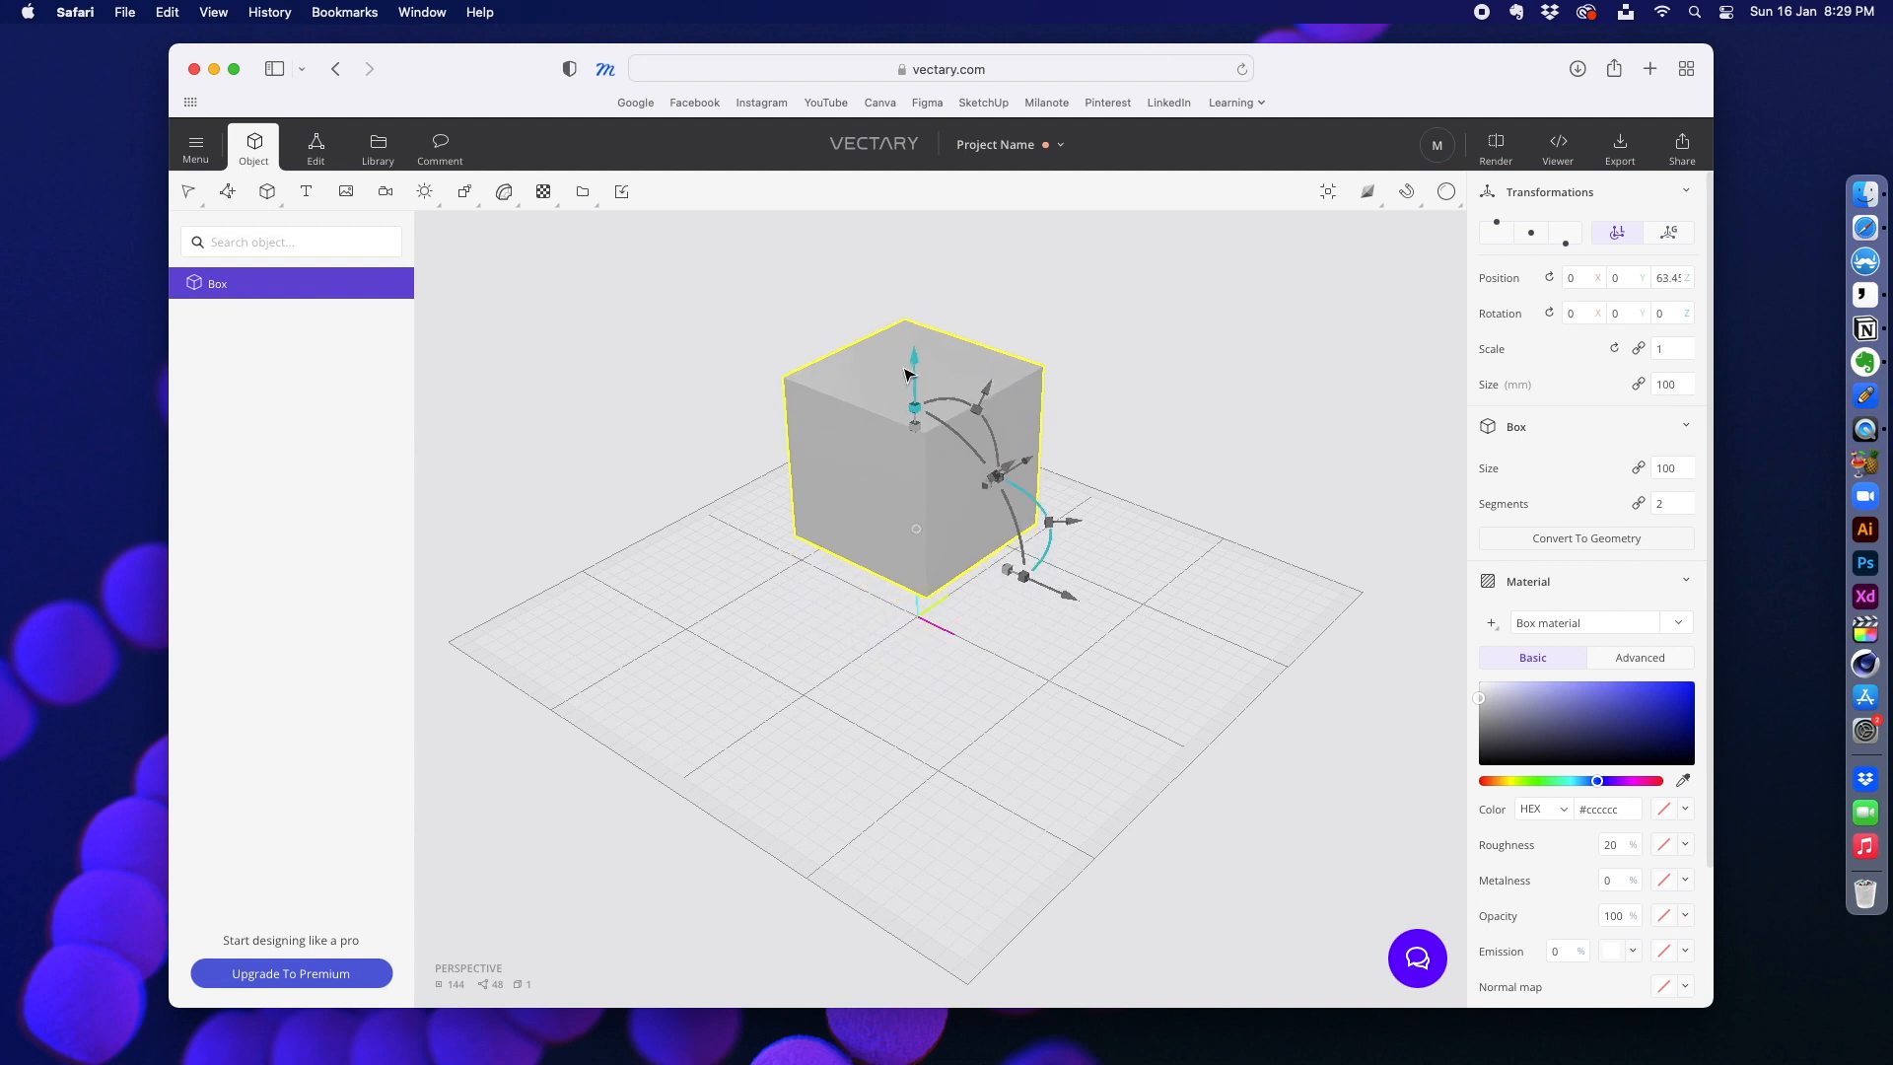
key("super+z")
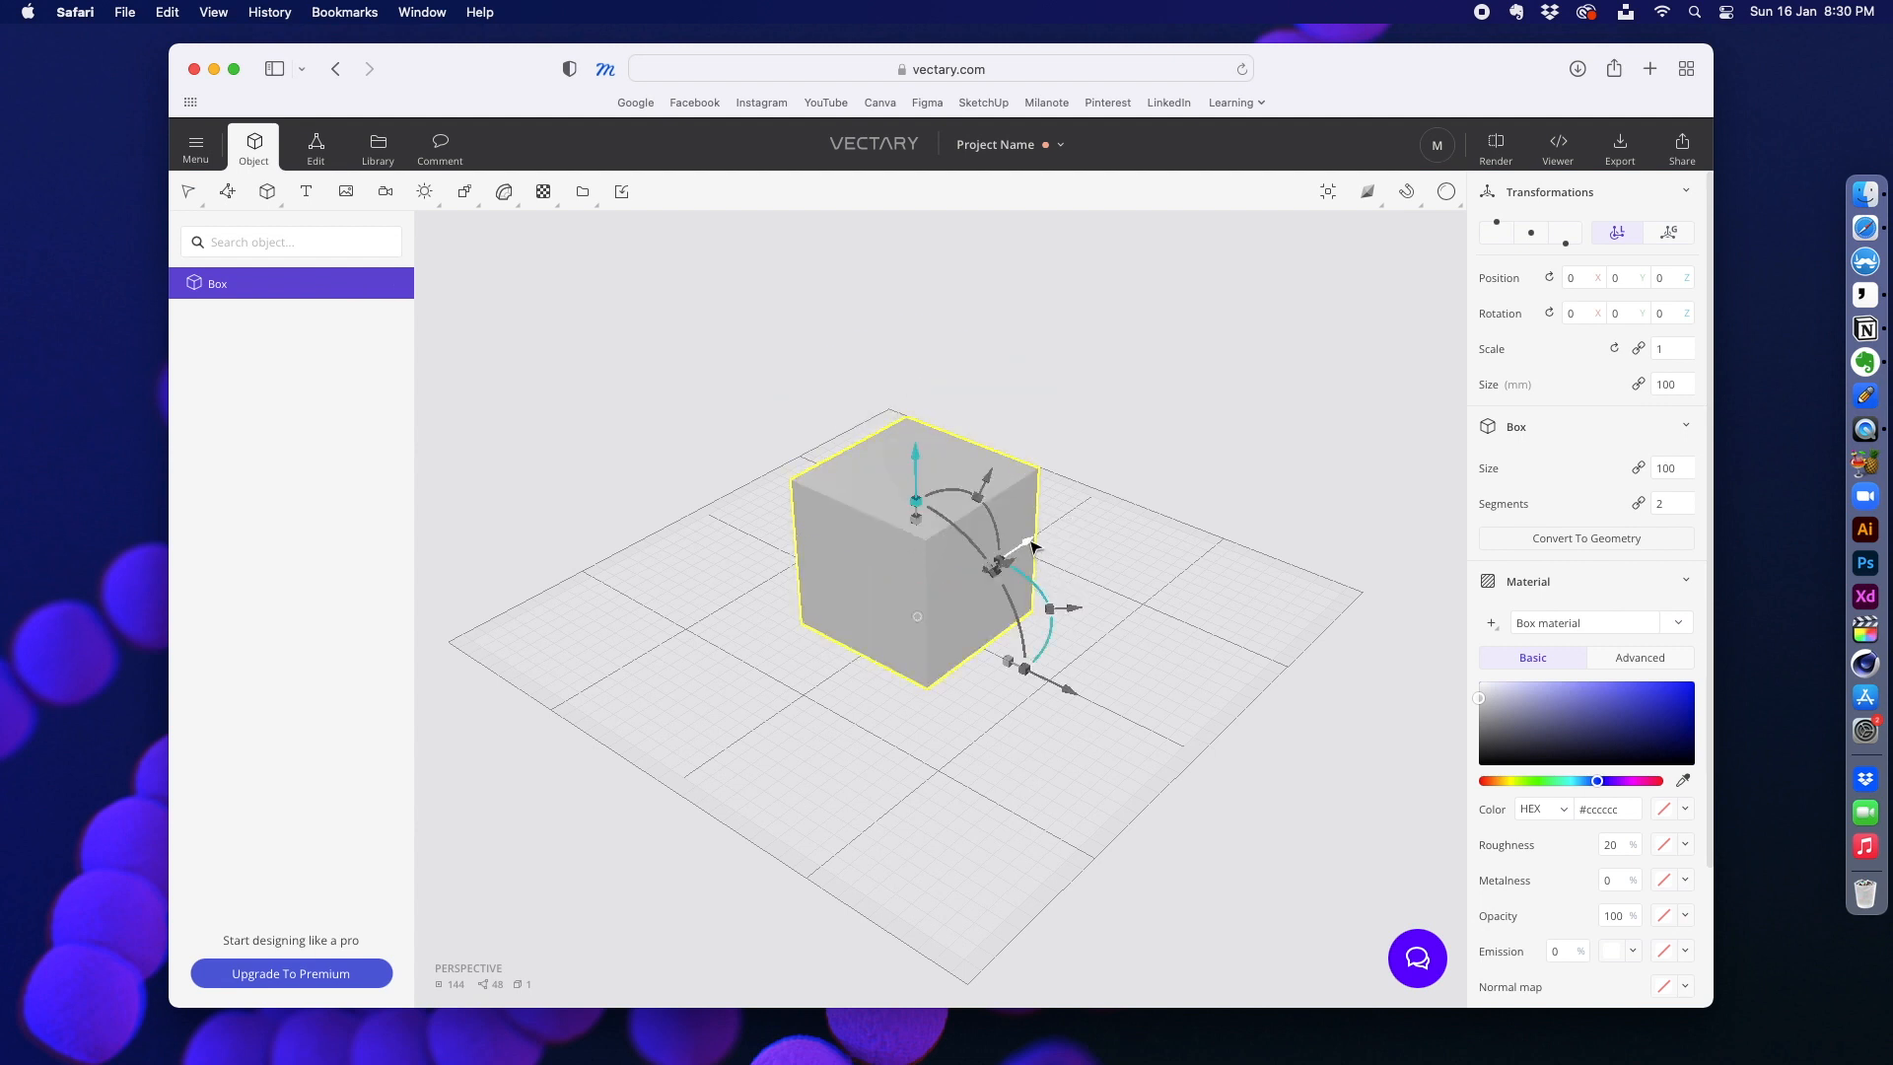
left_click_drag(1028, 544, 1102, 483)
key("super+z")
mouse_move(1010, 661)
left_mouse_down()
mouse_move(1094, 694)
mouse_move(1046, 667)
left_mouse_up()
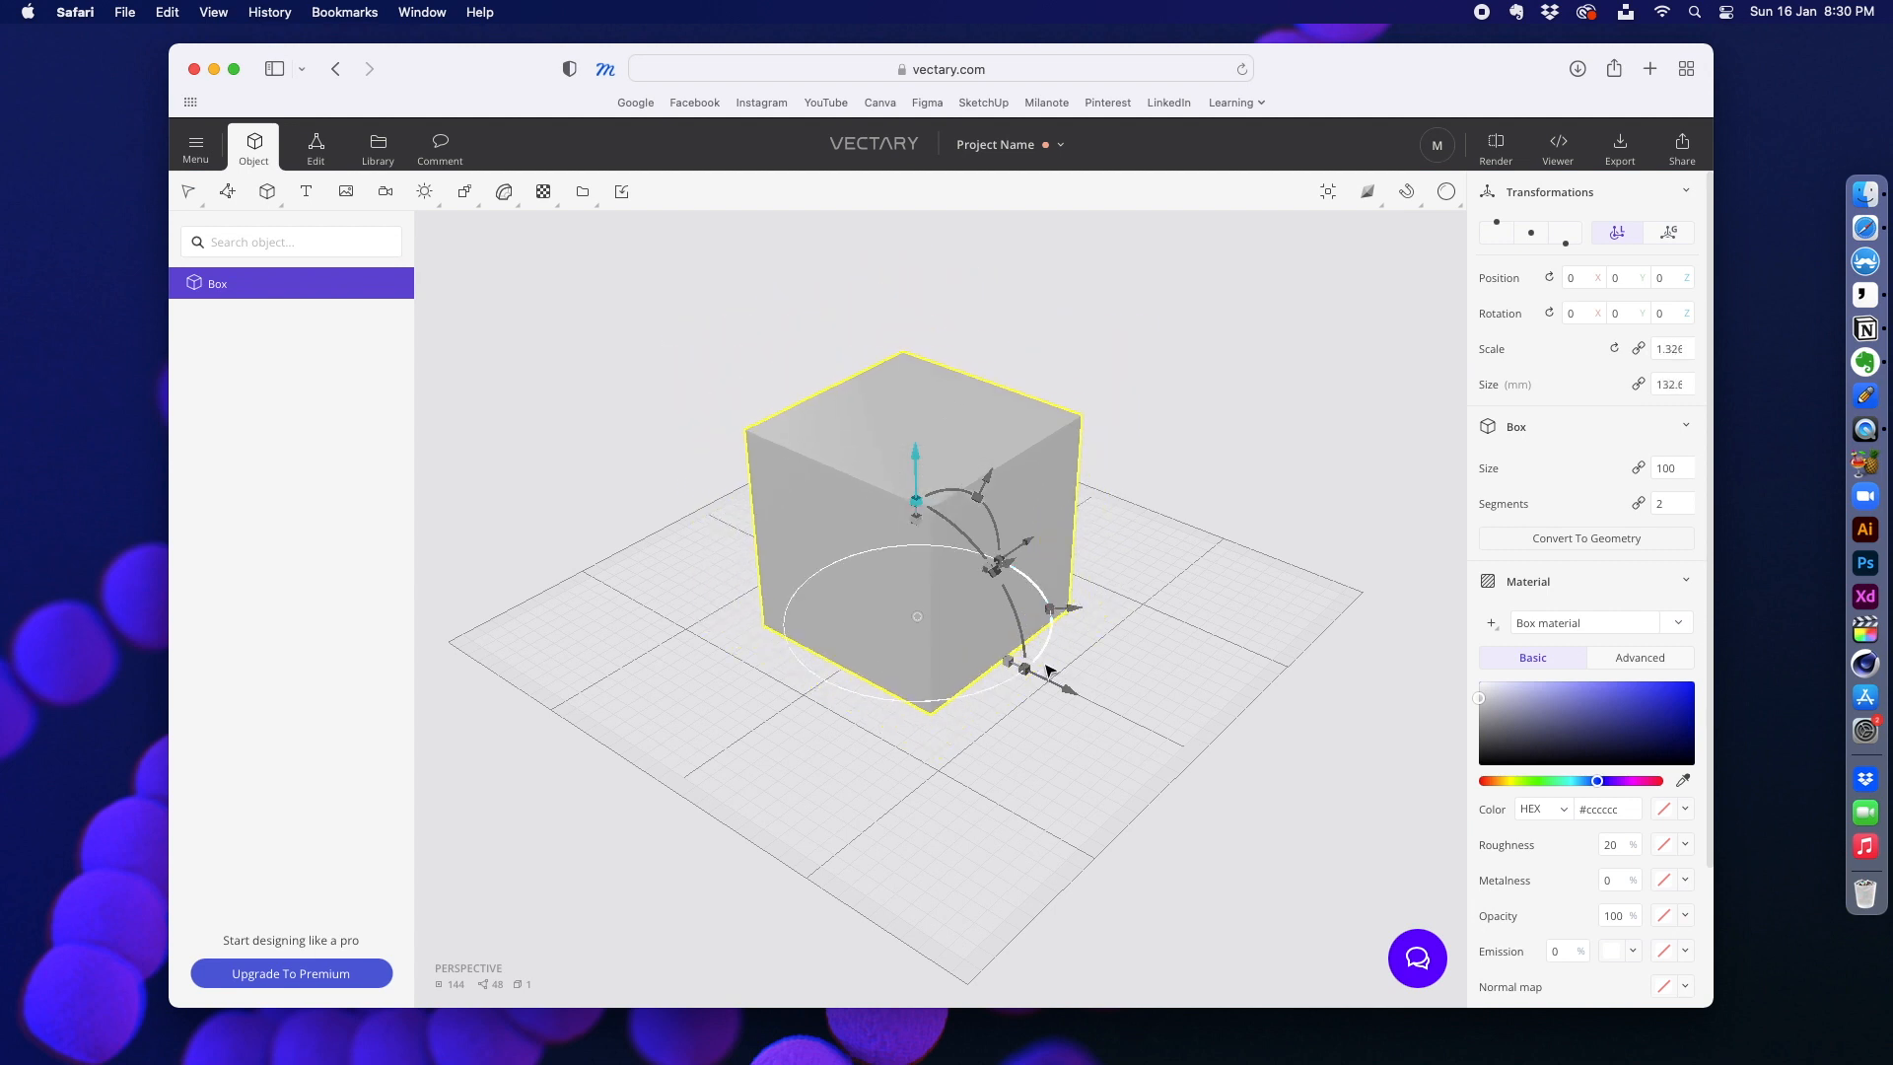
key("super+z")
left_click_drag(1037, 586, 954, 680)
key("super+z")
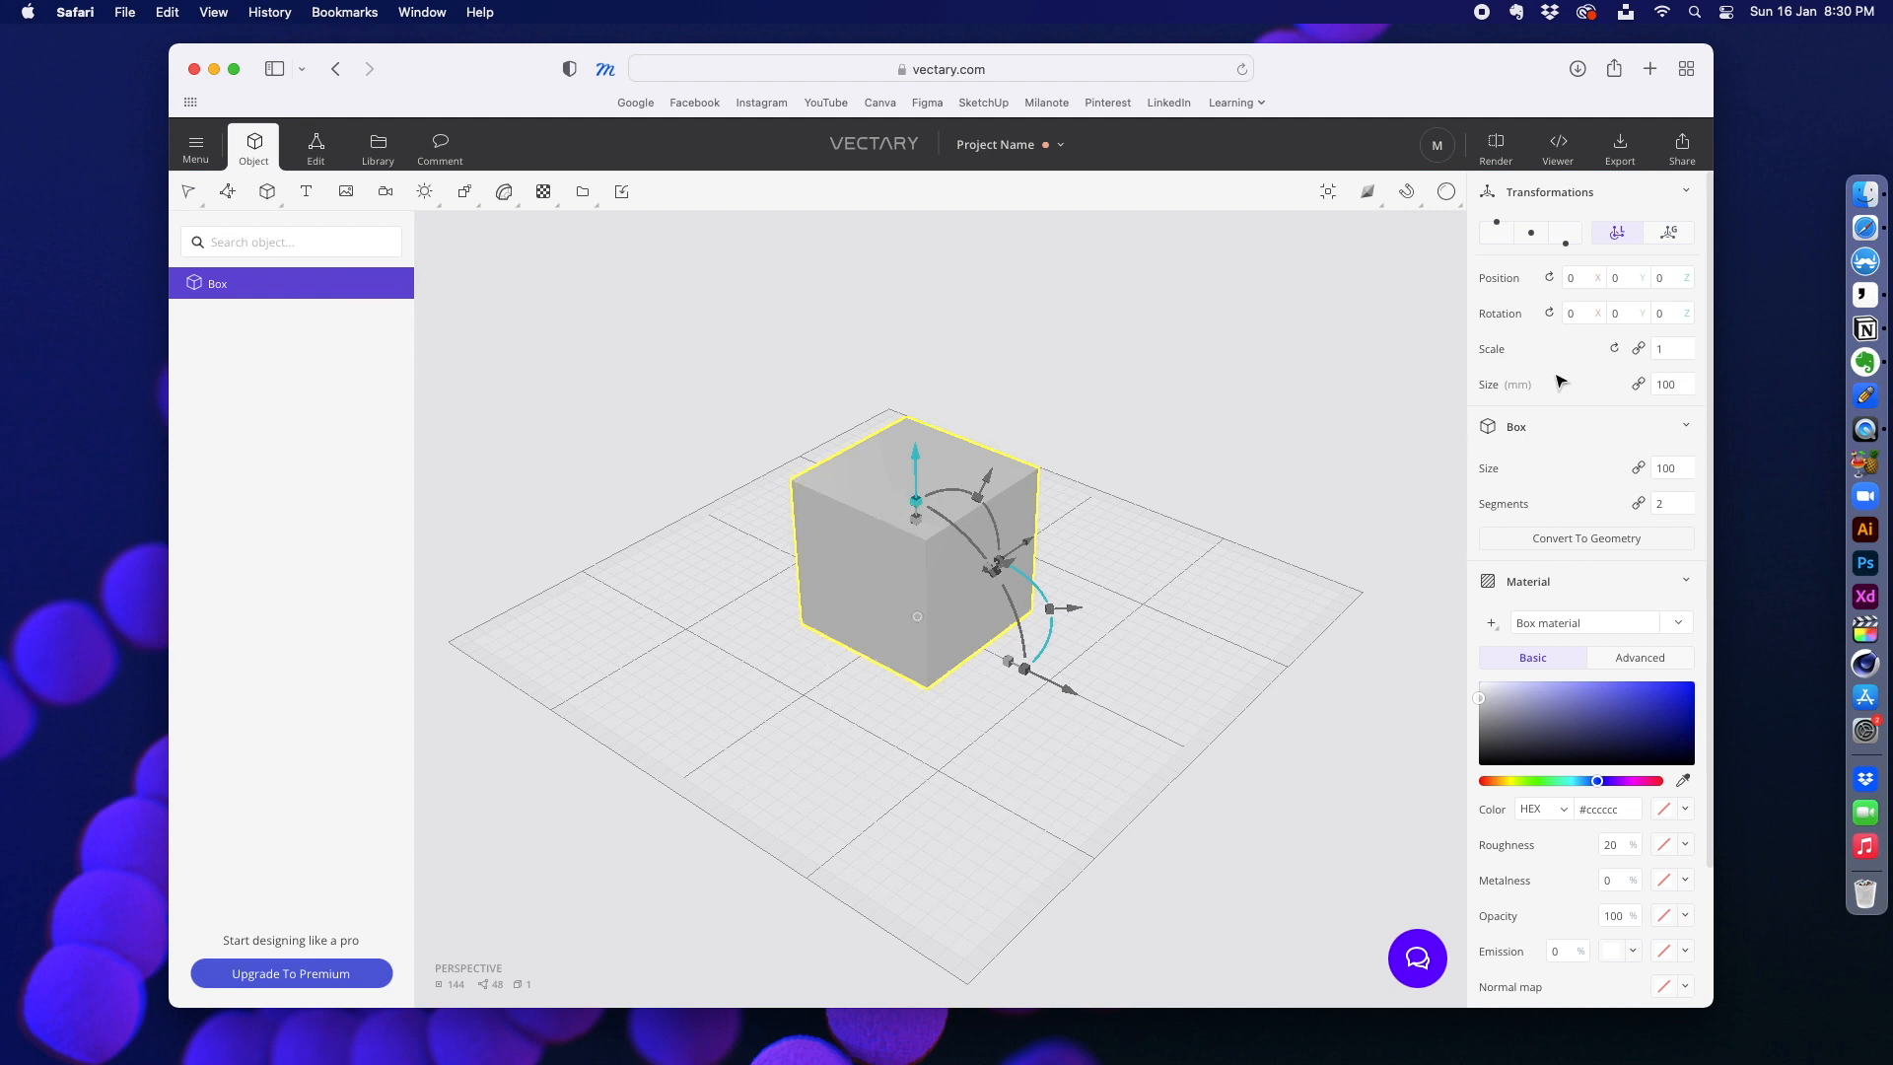
Step: Set the box material's metalness to 12% and its colour to the light greyish blue #b0b2d1
left_click(710, 511)
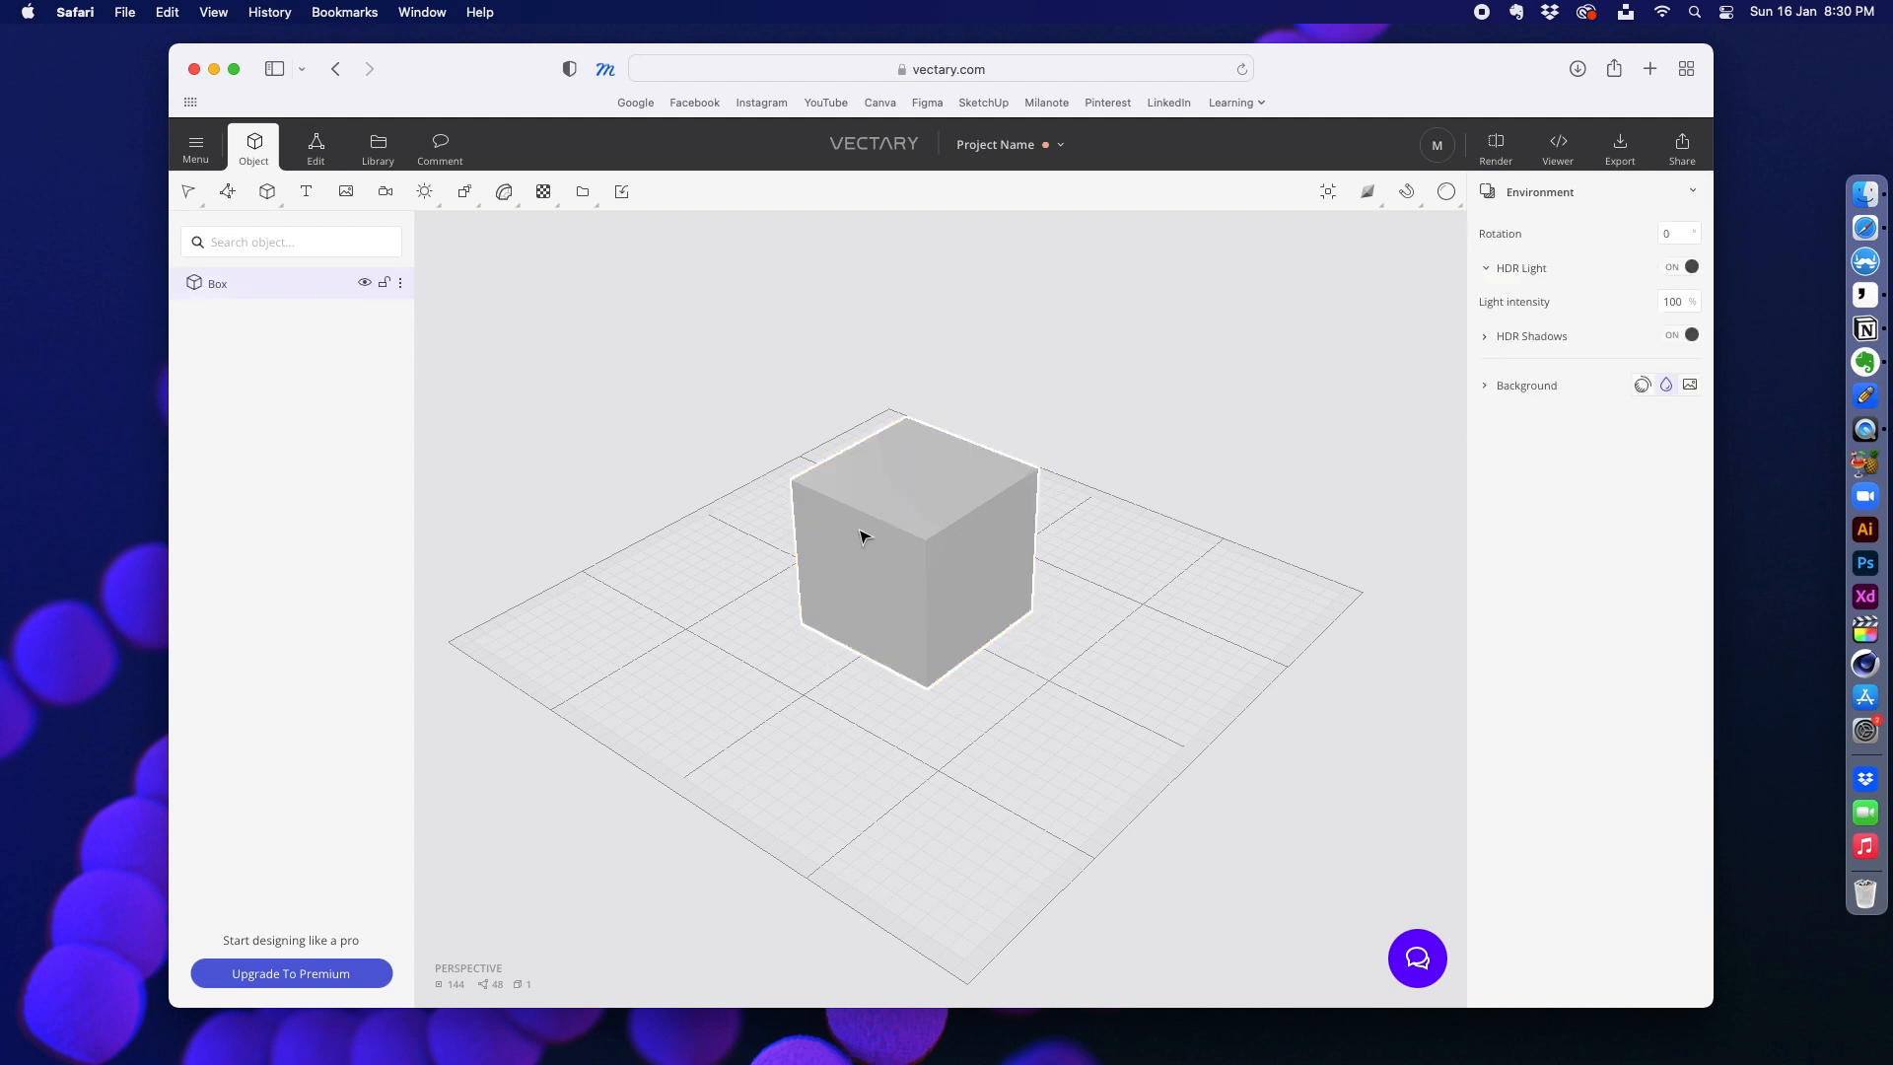
left_click(911, 512)
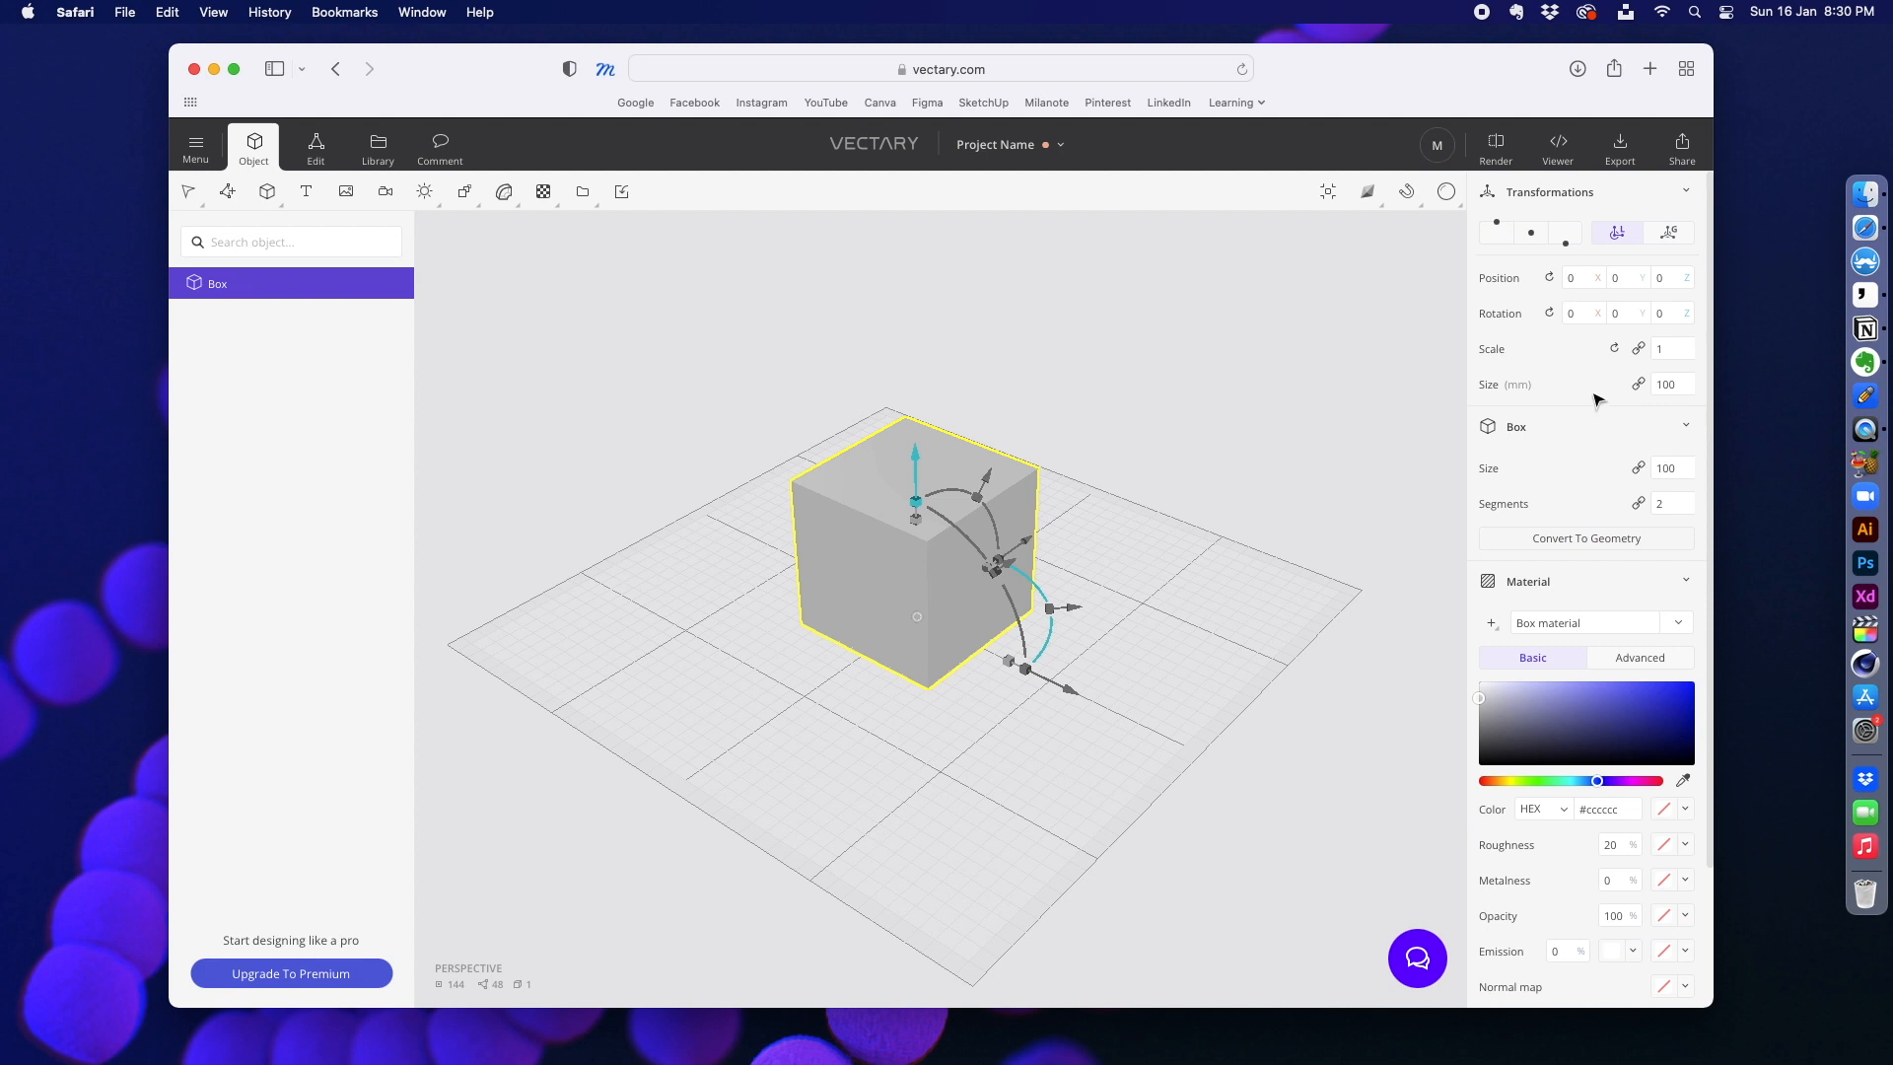
mouse_move(1580, 714)
left_mouse_down()
mouse_move(1622, 702)
mouse_move(1556, 699)
left_mouse_up()
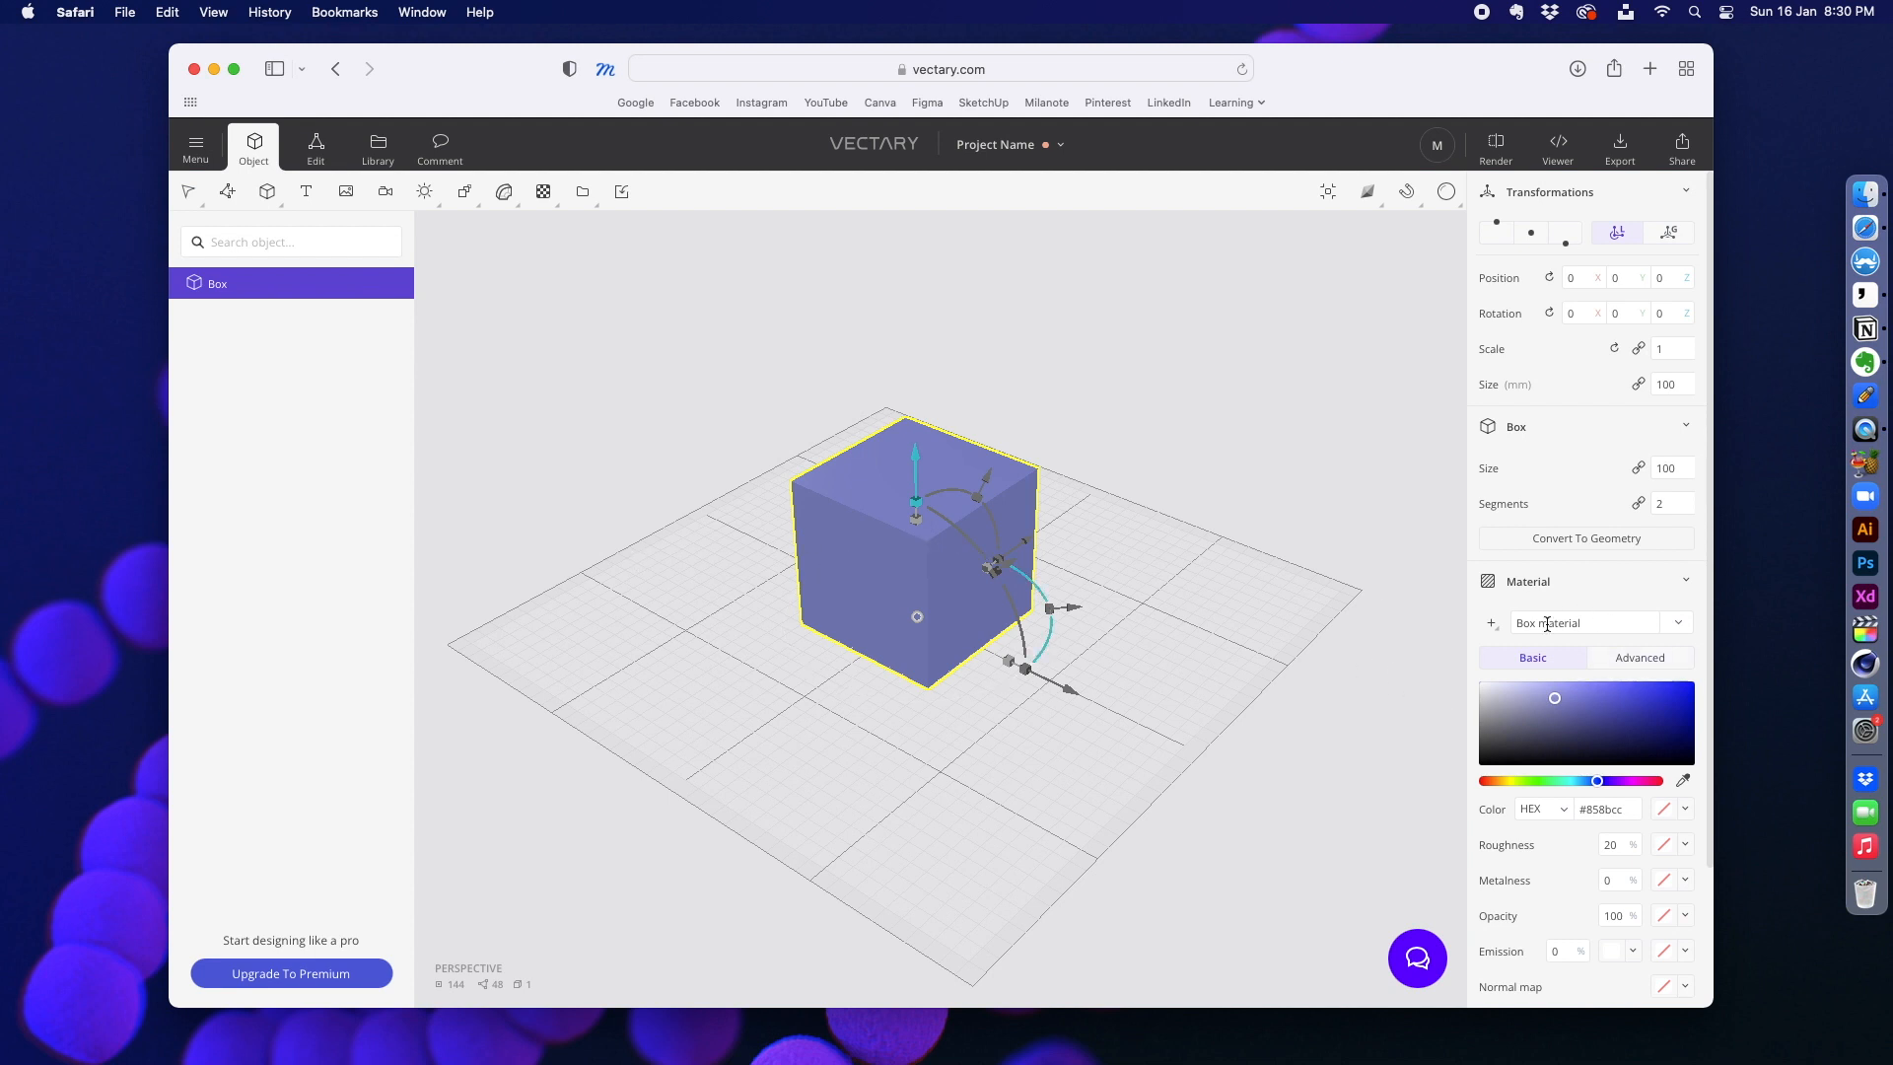
scroll(1582, 898, "down", 3)
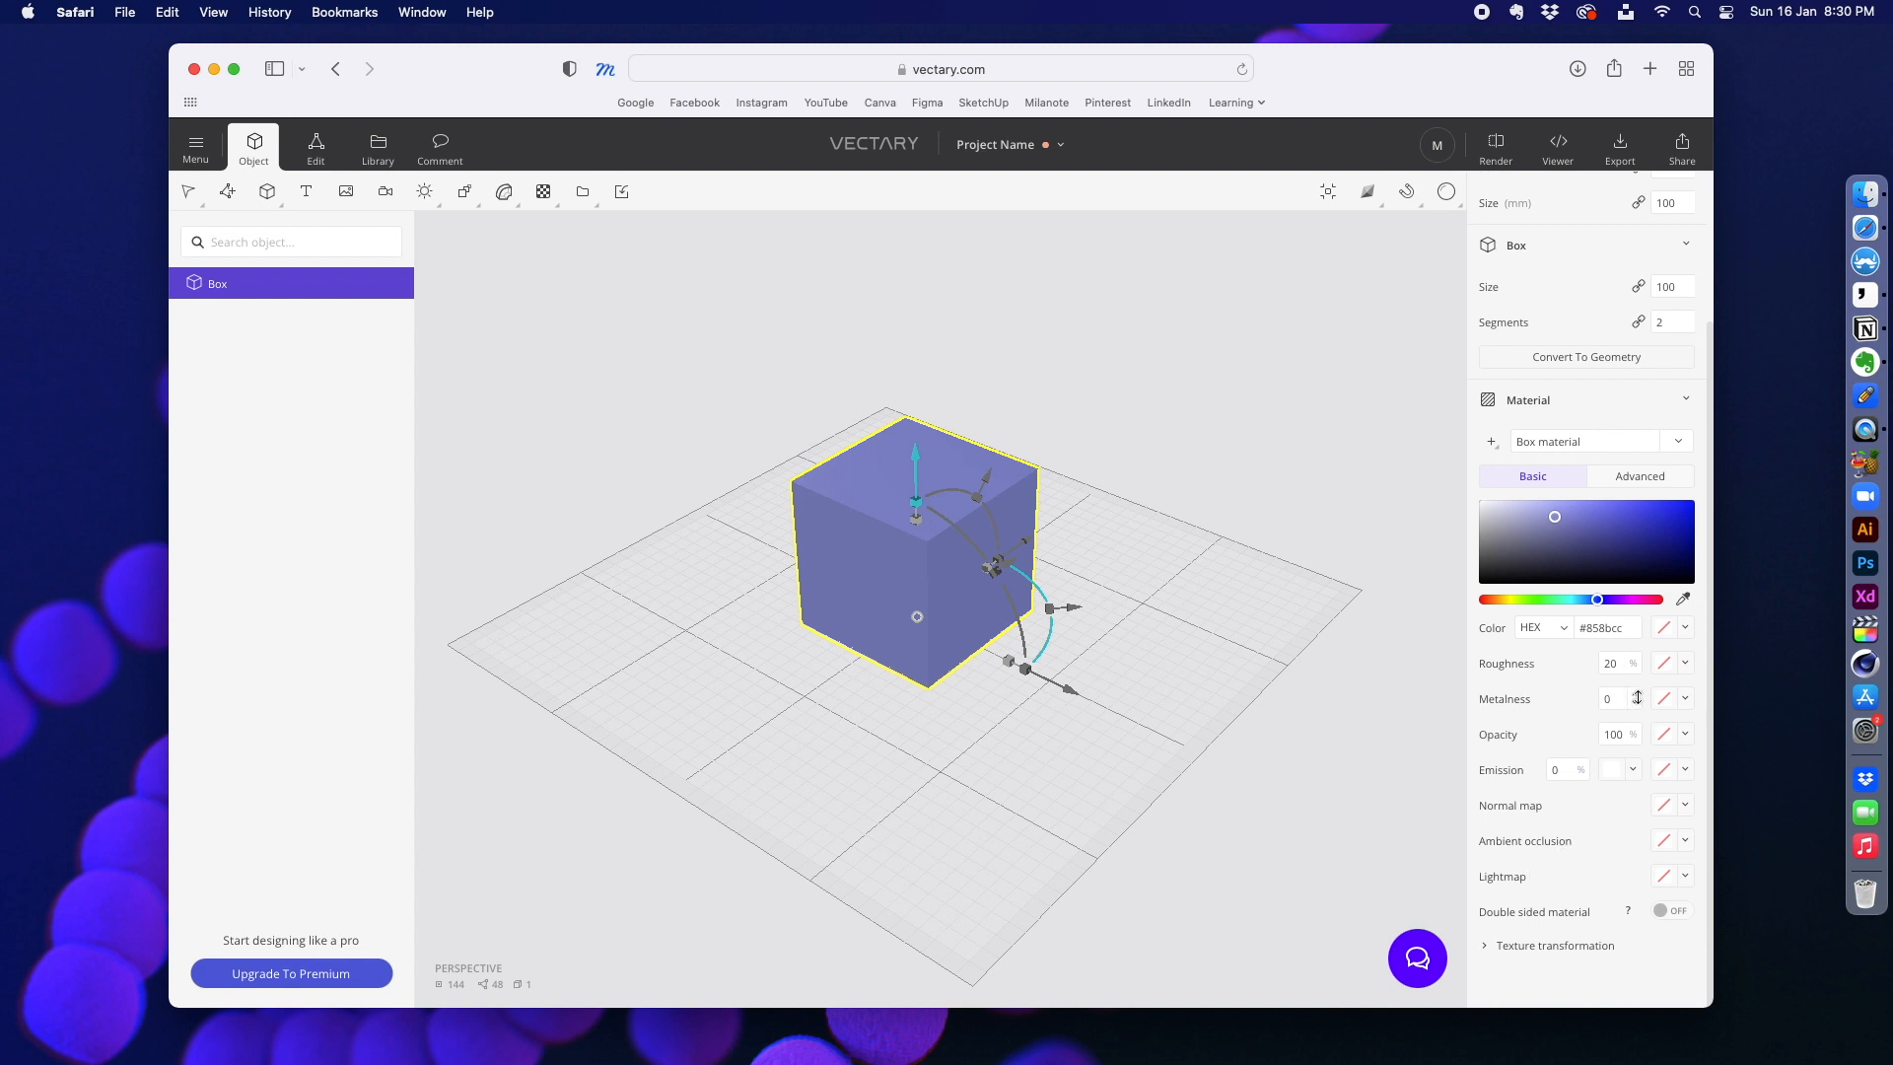
mouse_move(1638, 696)
left_mouse_down()
mouse_move(1578, 703)
mouse_move(1500, 752)
left_mouse_up()
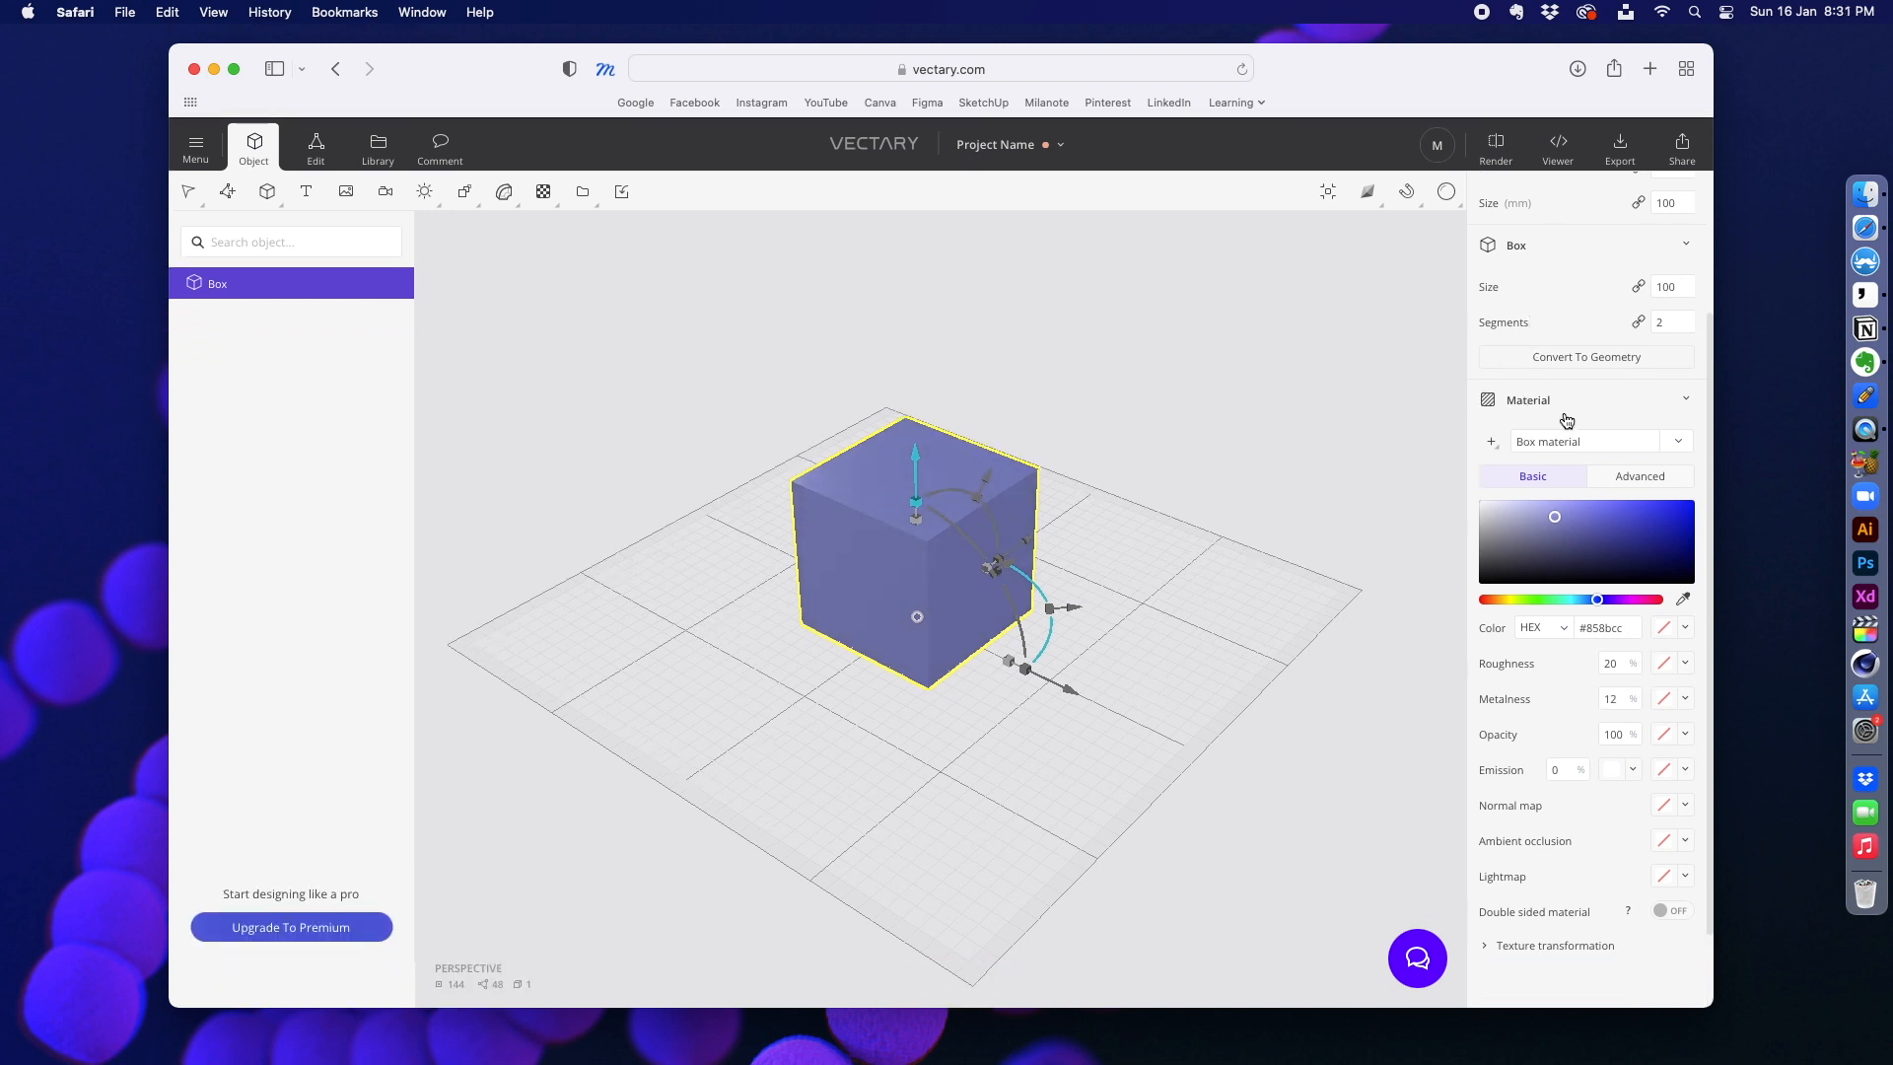
left_click_drag(1571, 521, 1514, 514)
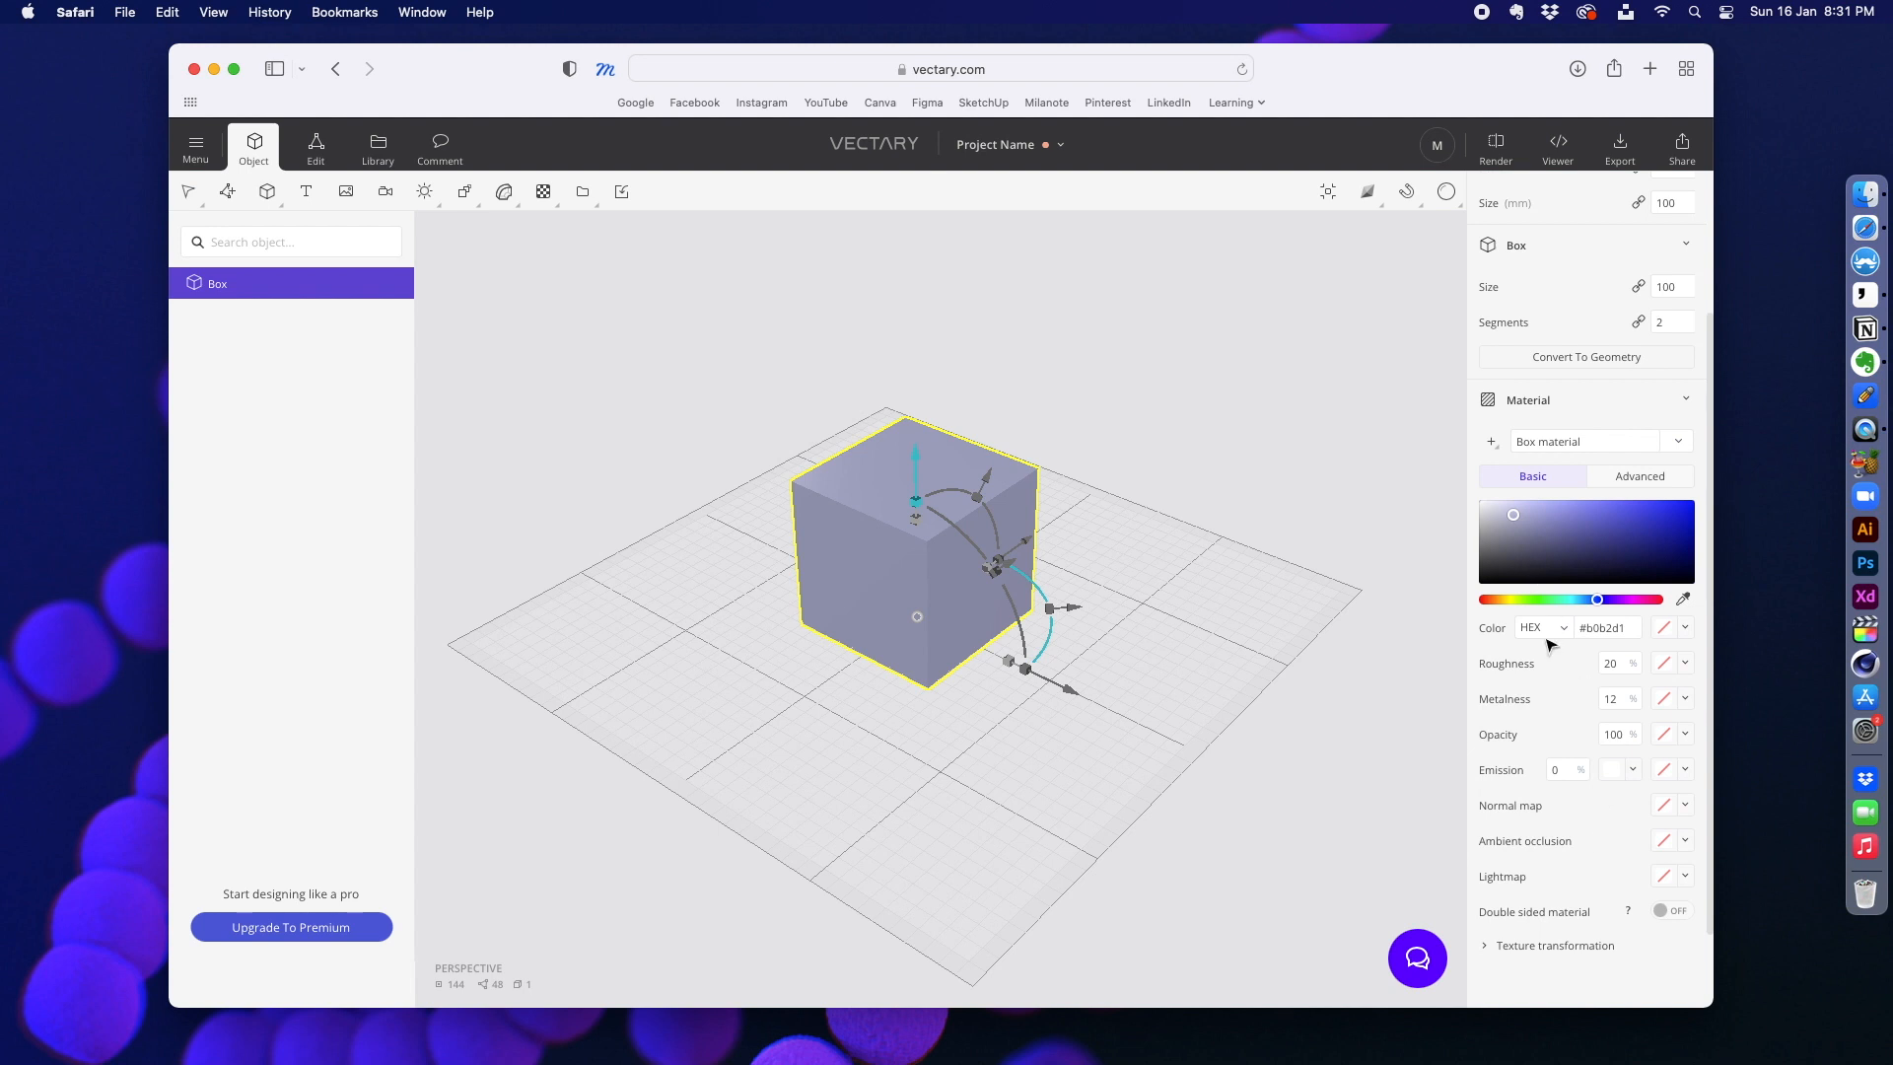
scroll(1546, 643, "up", 4)
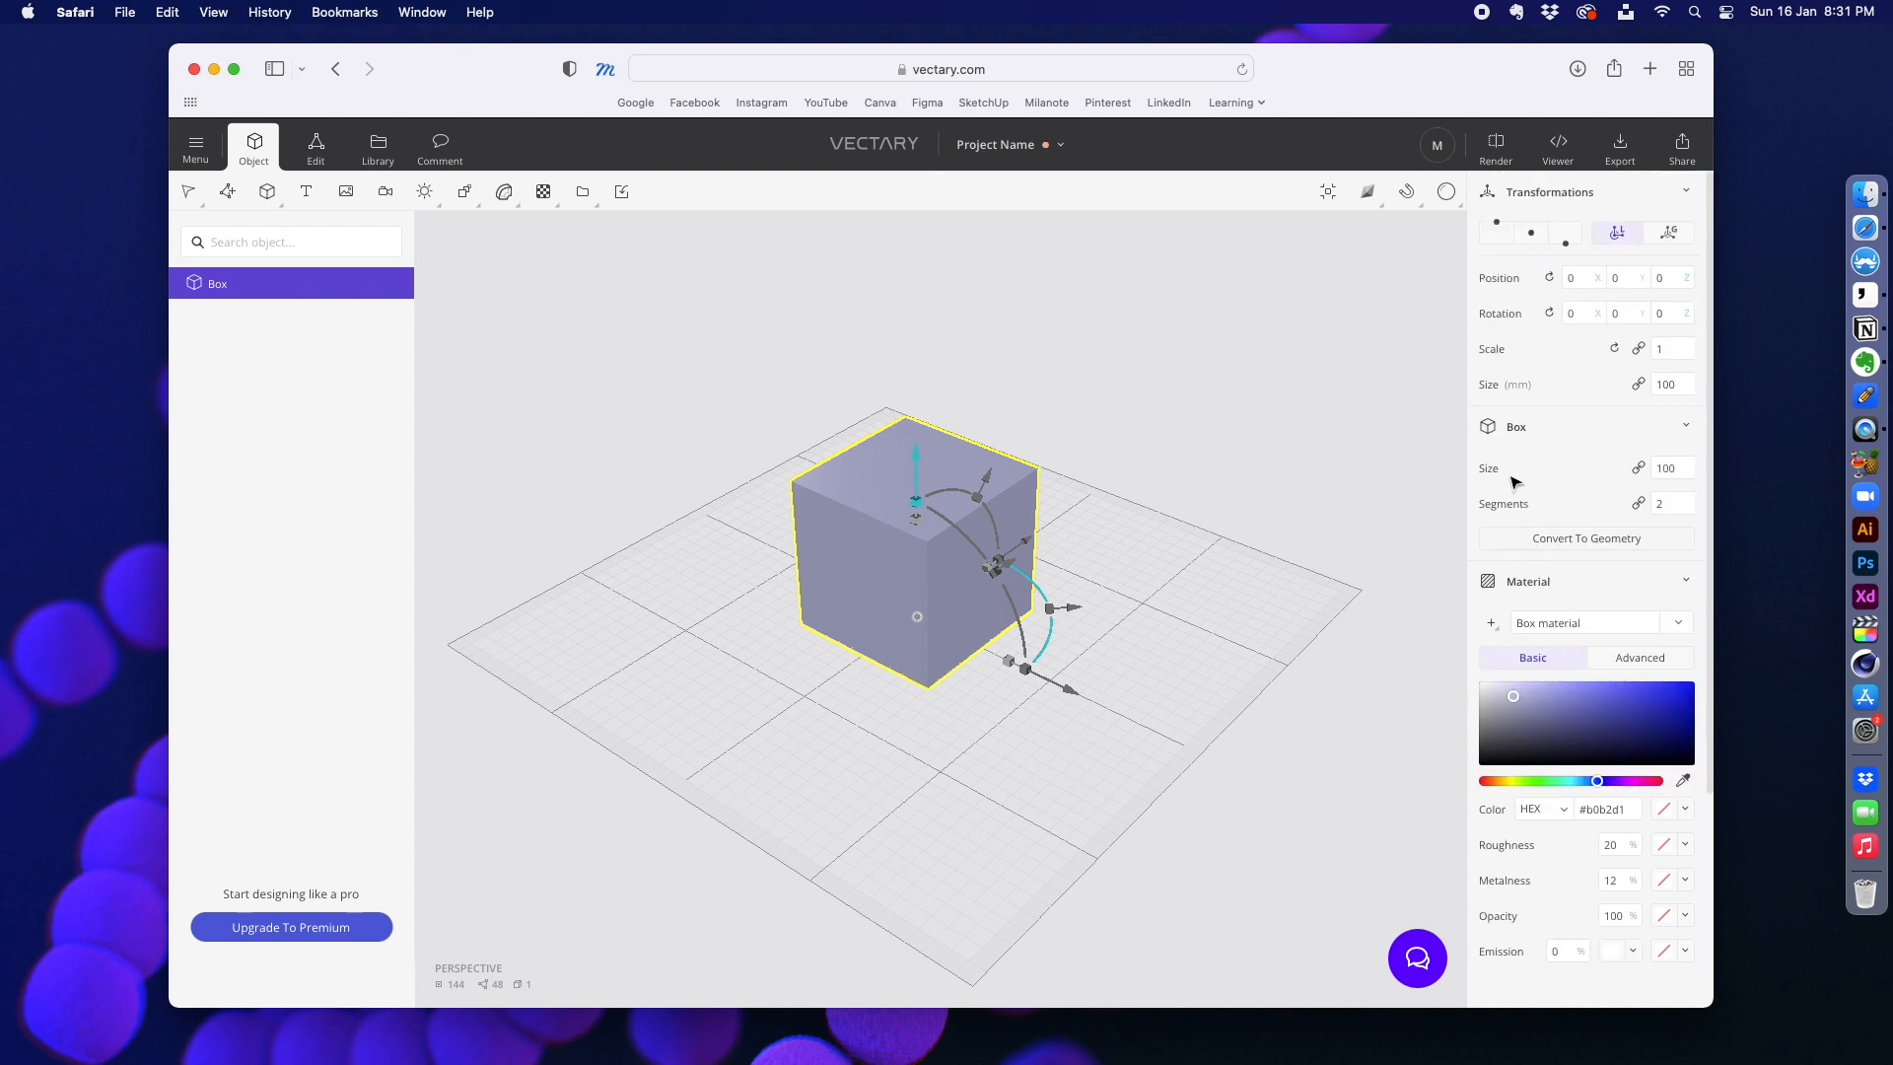
Step: Convert the selected box to geometry
left_click(646, 606)
left_click(819, 533)
right_click(844, 536)
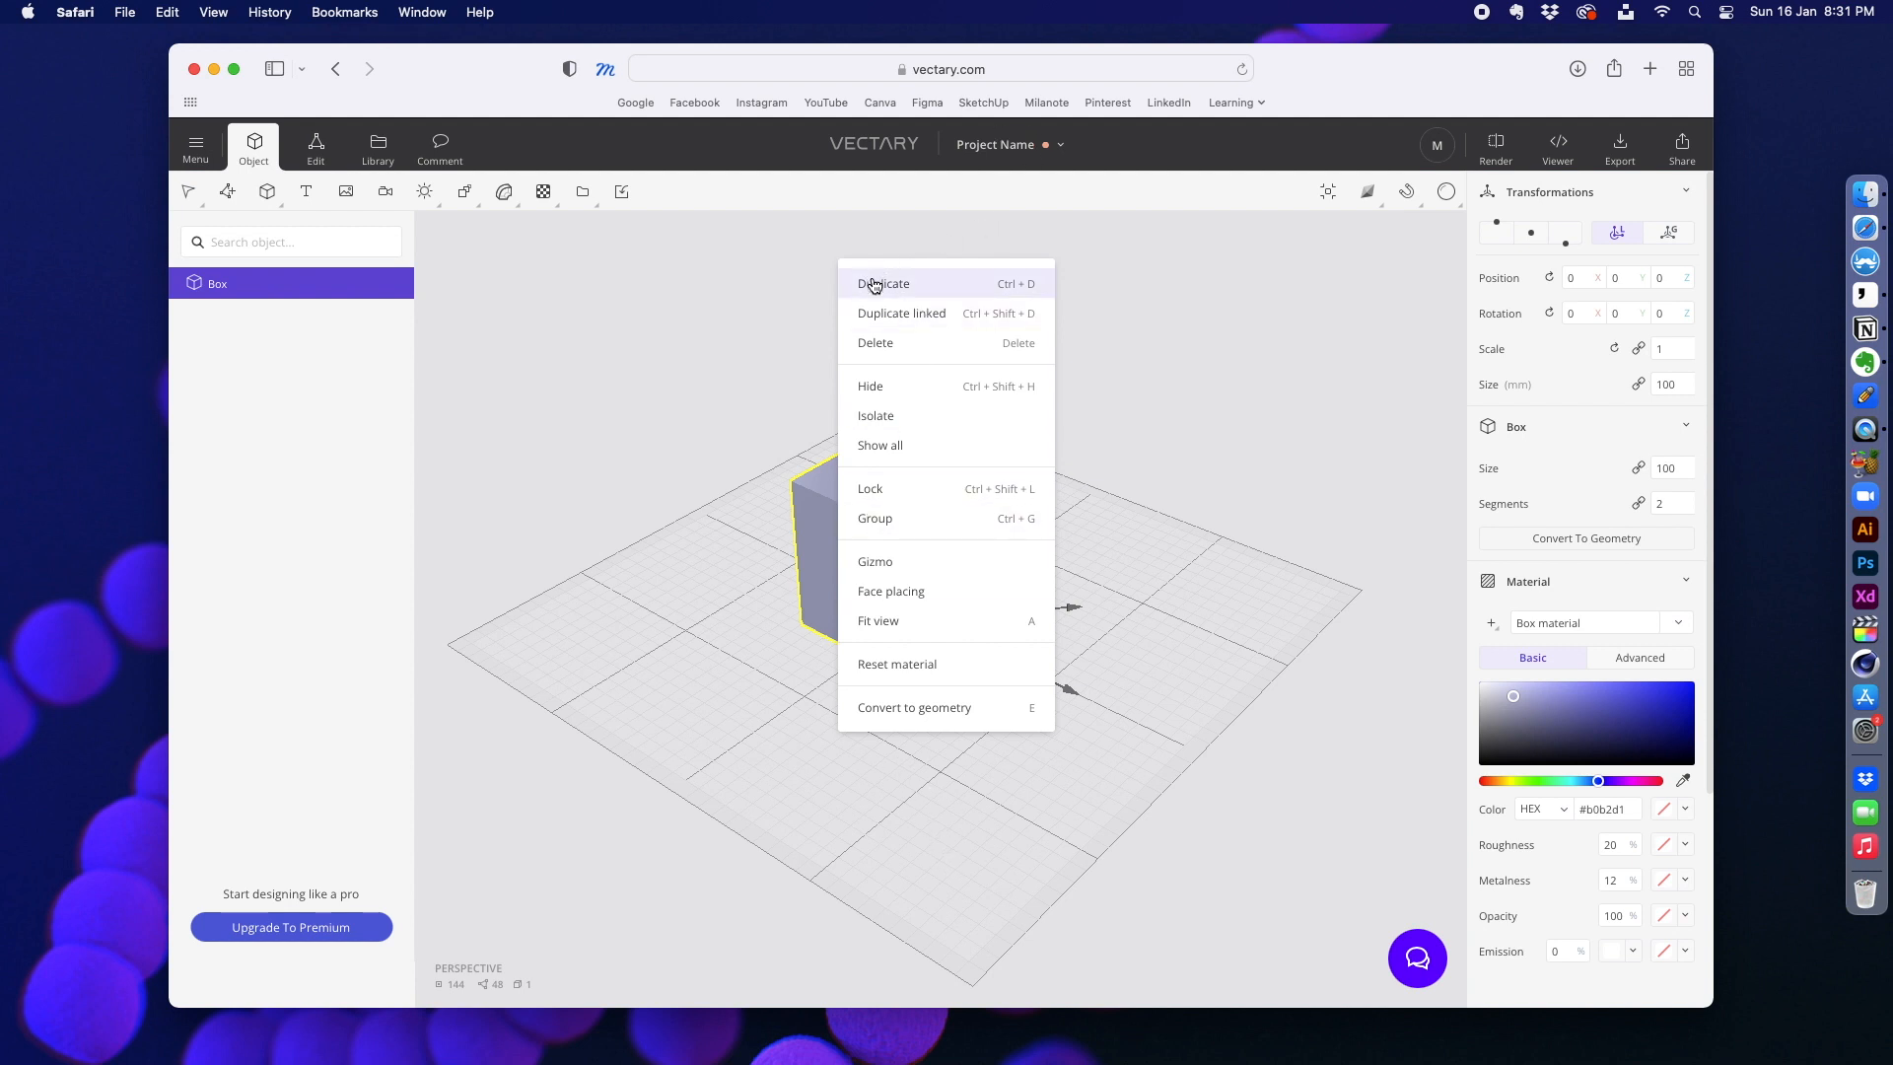
left_click(782, 515)
left_click(901, 512)
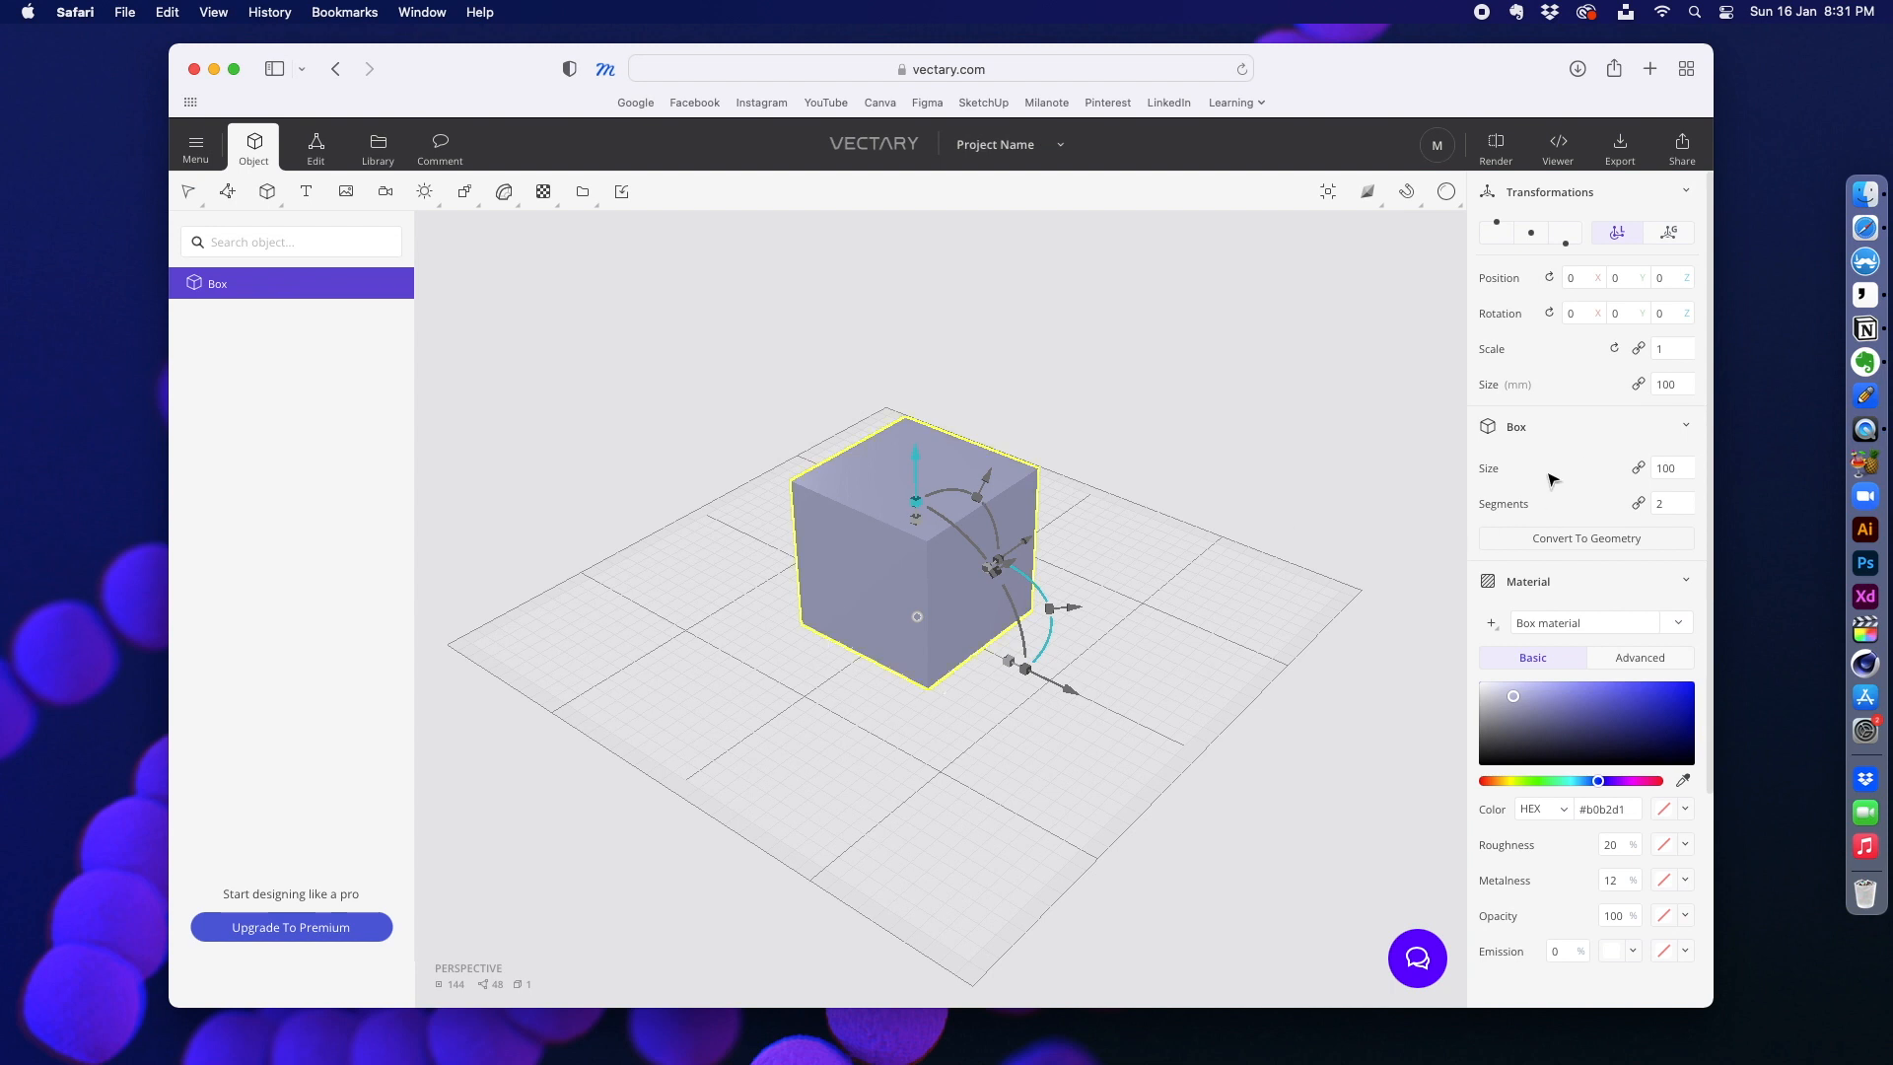
left_click(1594, 545)
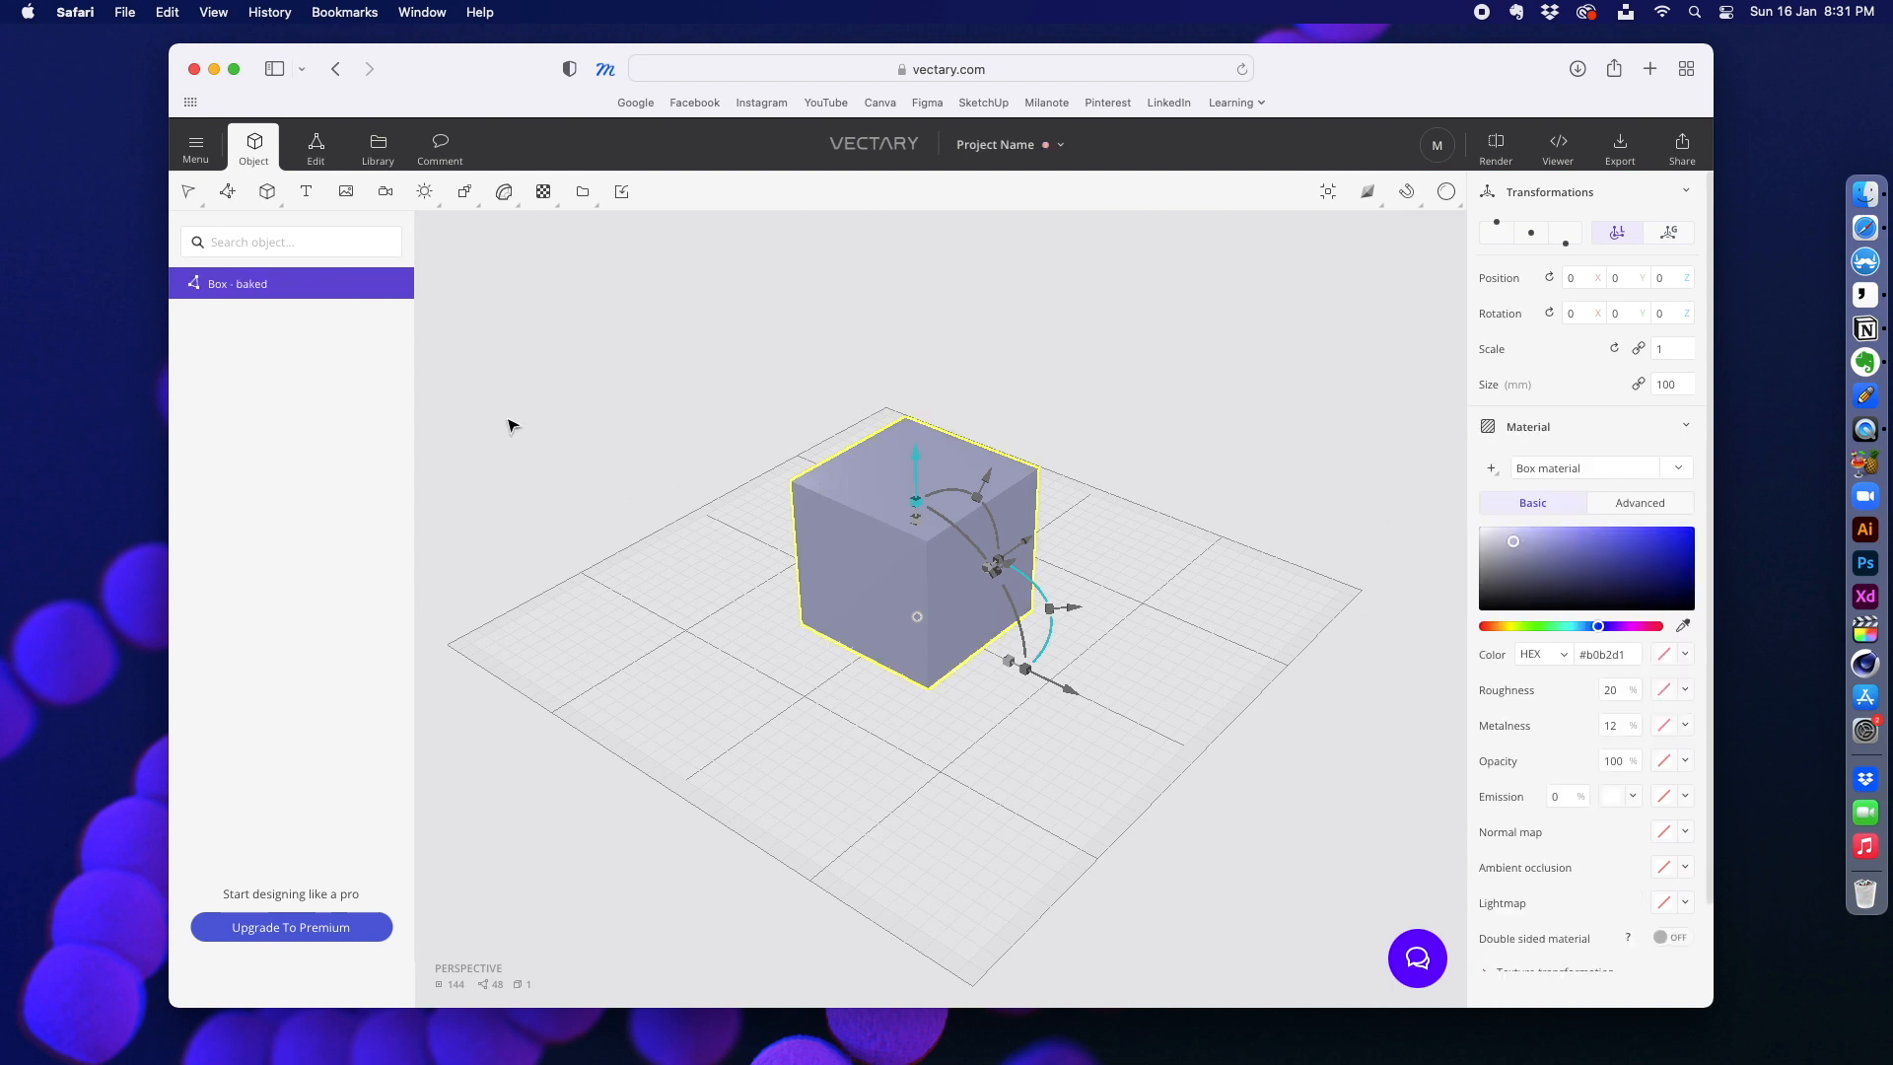
Step: Try adjusting the converted box with its gizmo and delete it from the scene
left_click(889, 374)
left_click(892, 510)
left_click_drag(1025, 670, 1067, 694)
left_click(667, 519)
left_click(830, 537)
key("Delete")
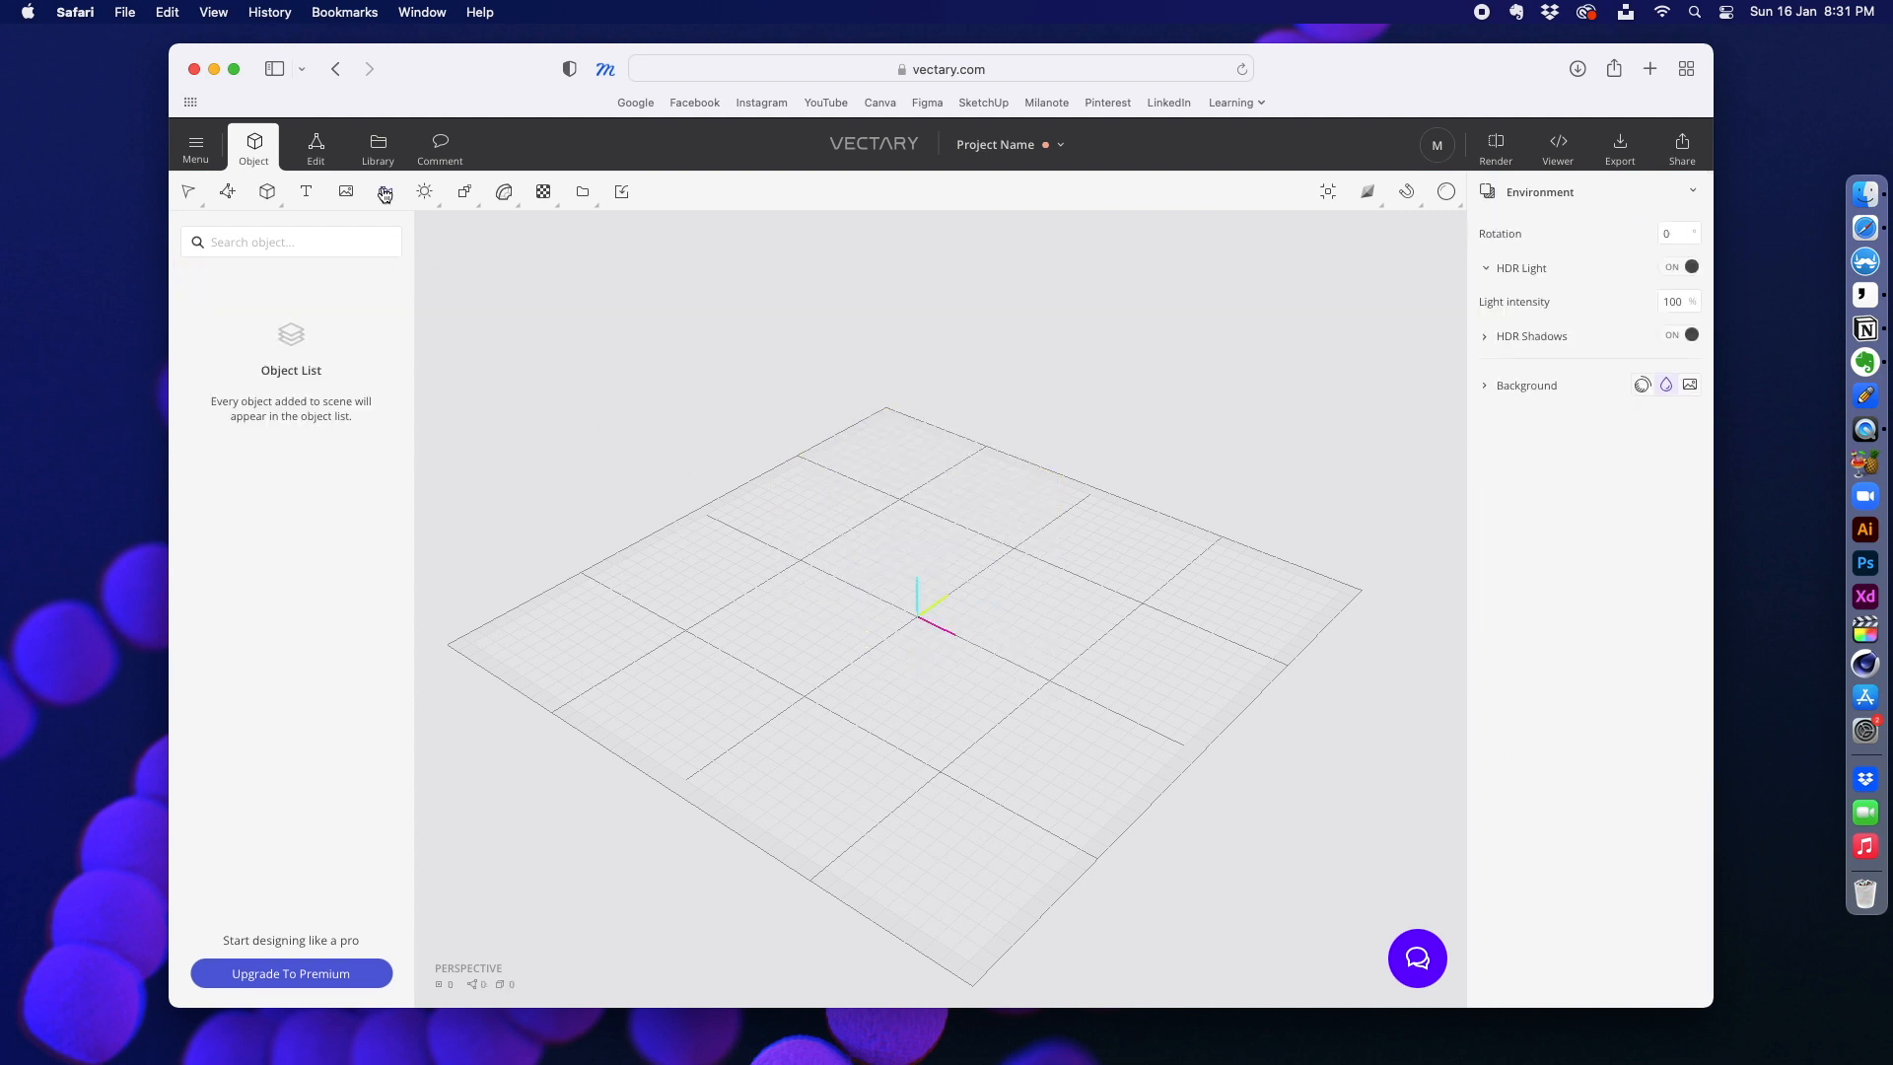
Step: Add a sphere primitive and set its width and height segments to 50 each
left_click(268, 194)
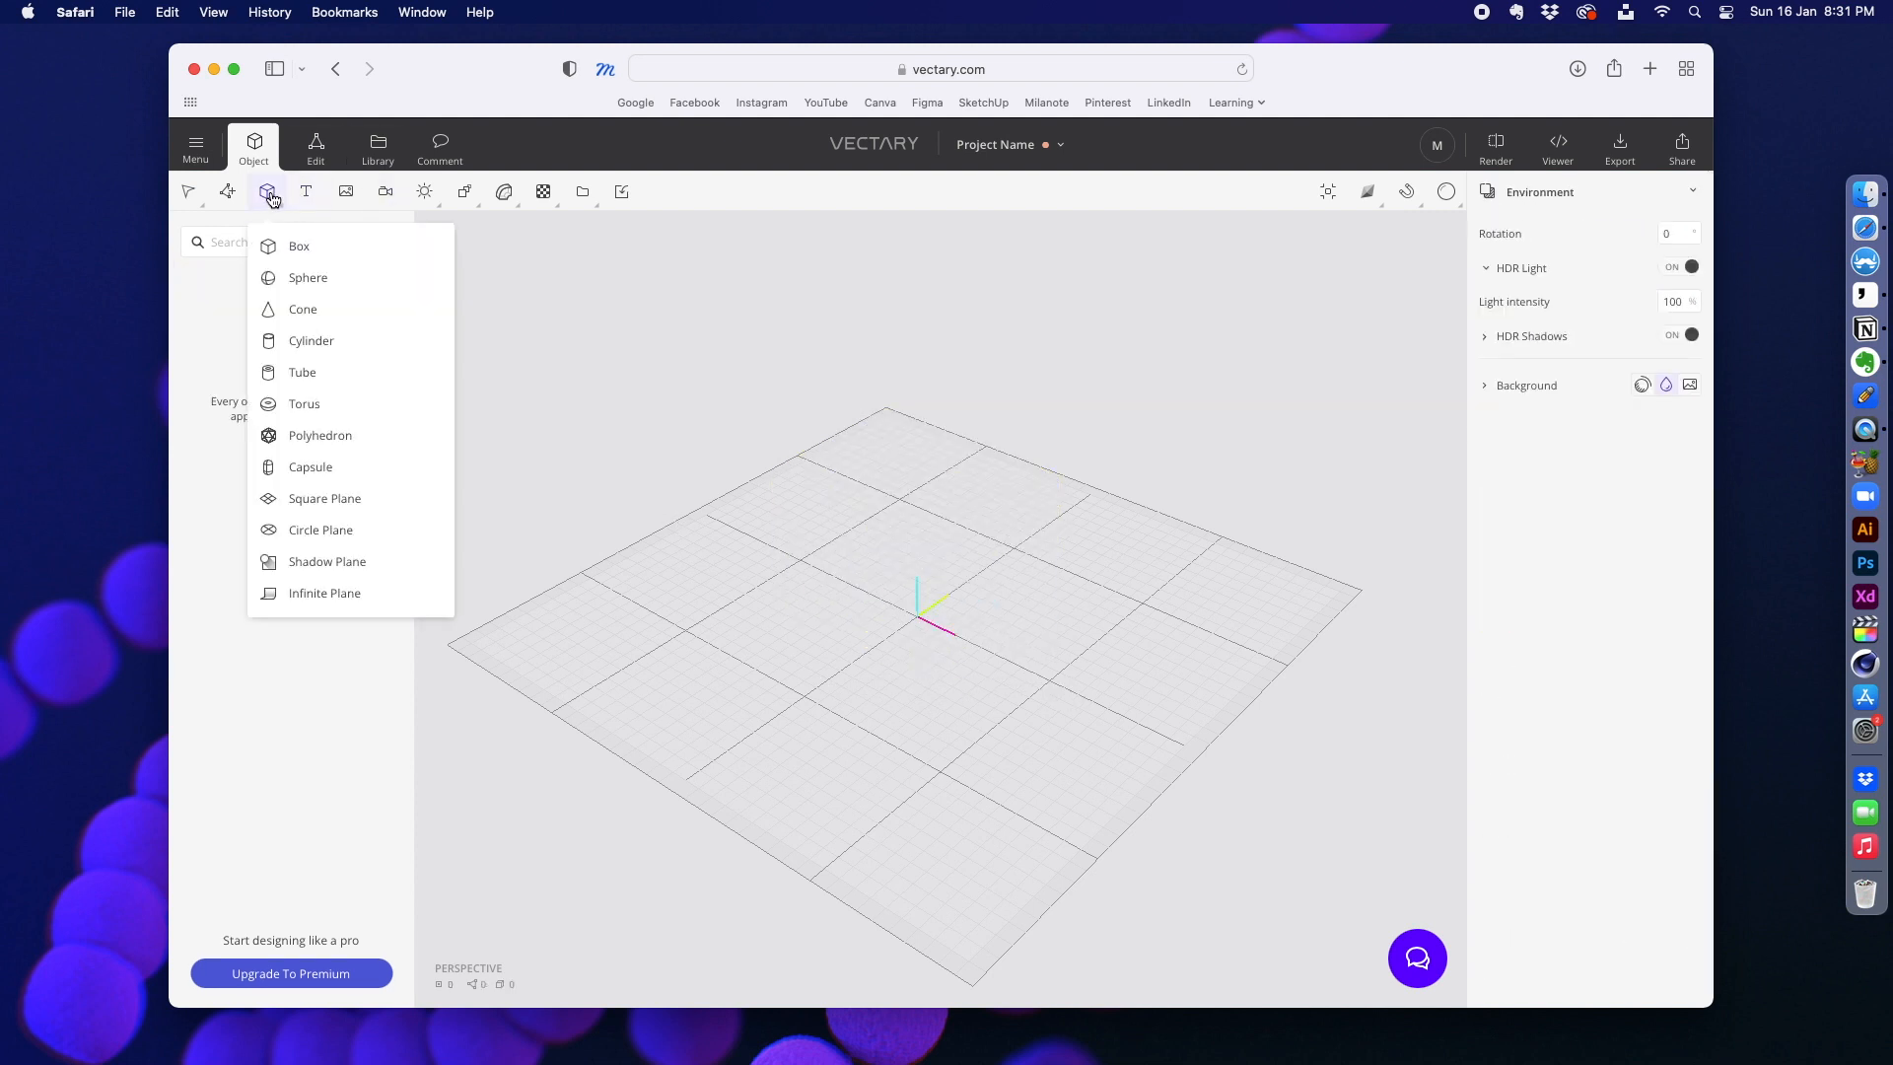
left_click(287, 286)
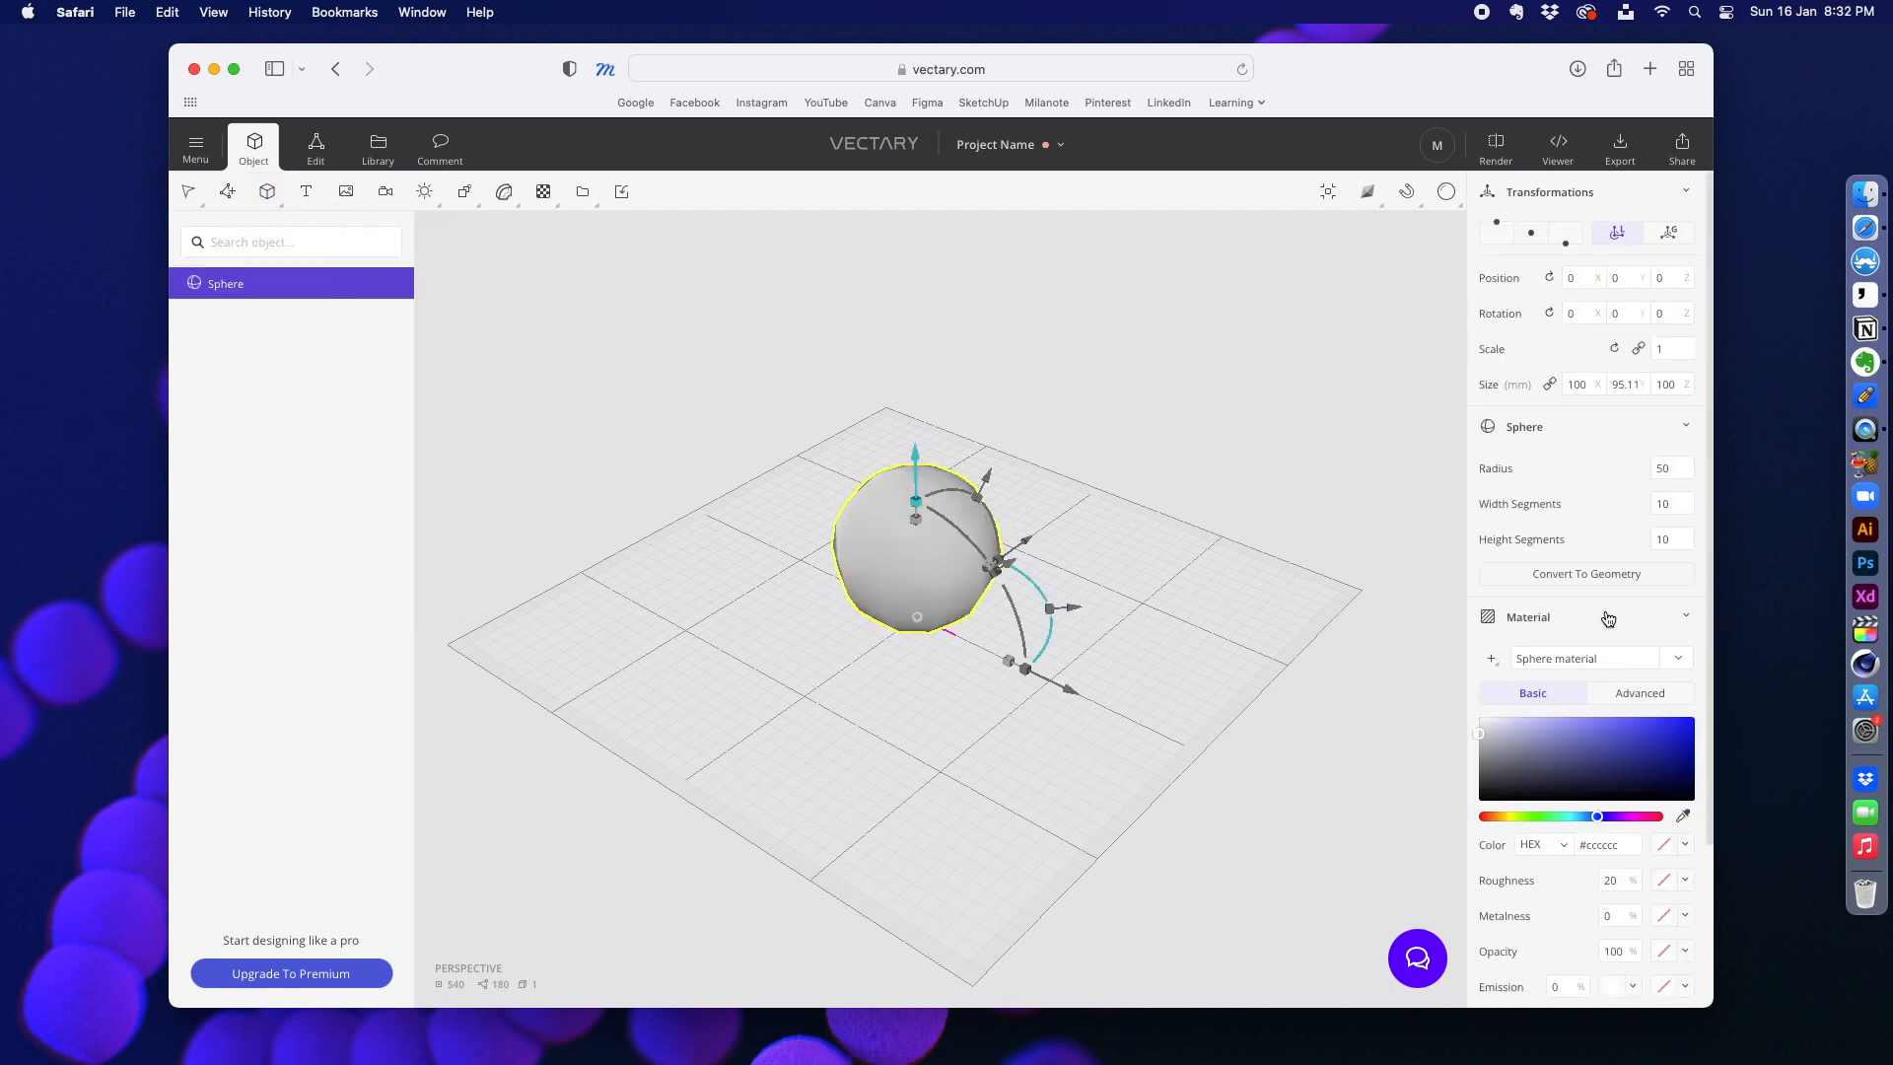
left_click(1675, 505)
type("50")
key("Tab")
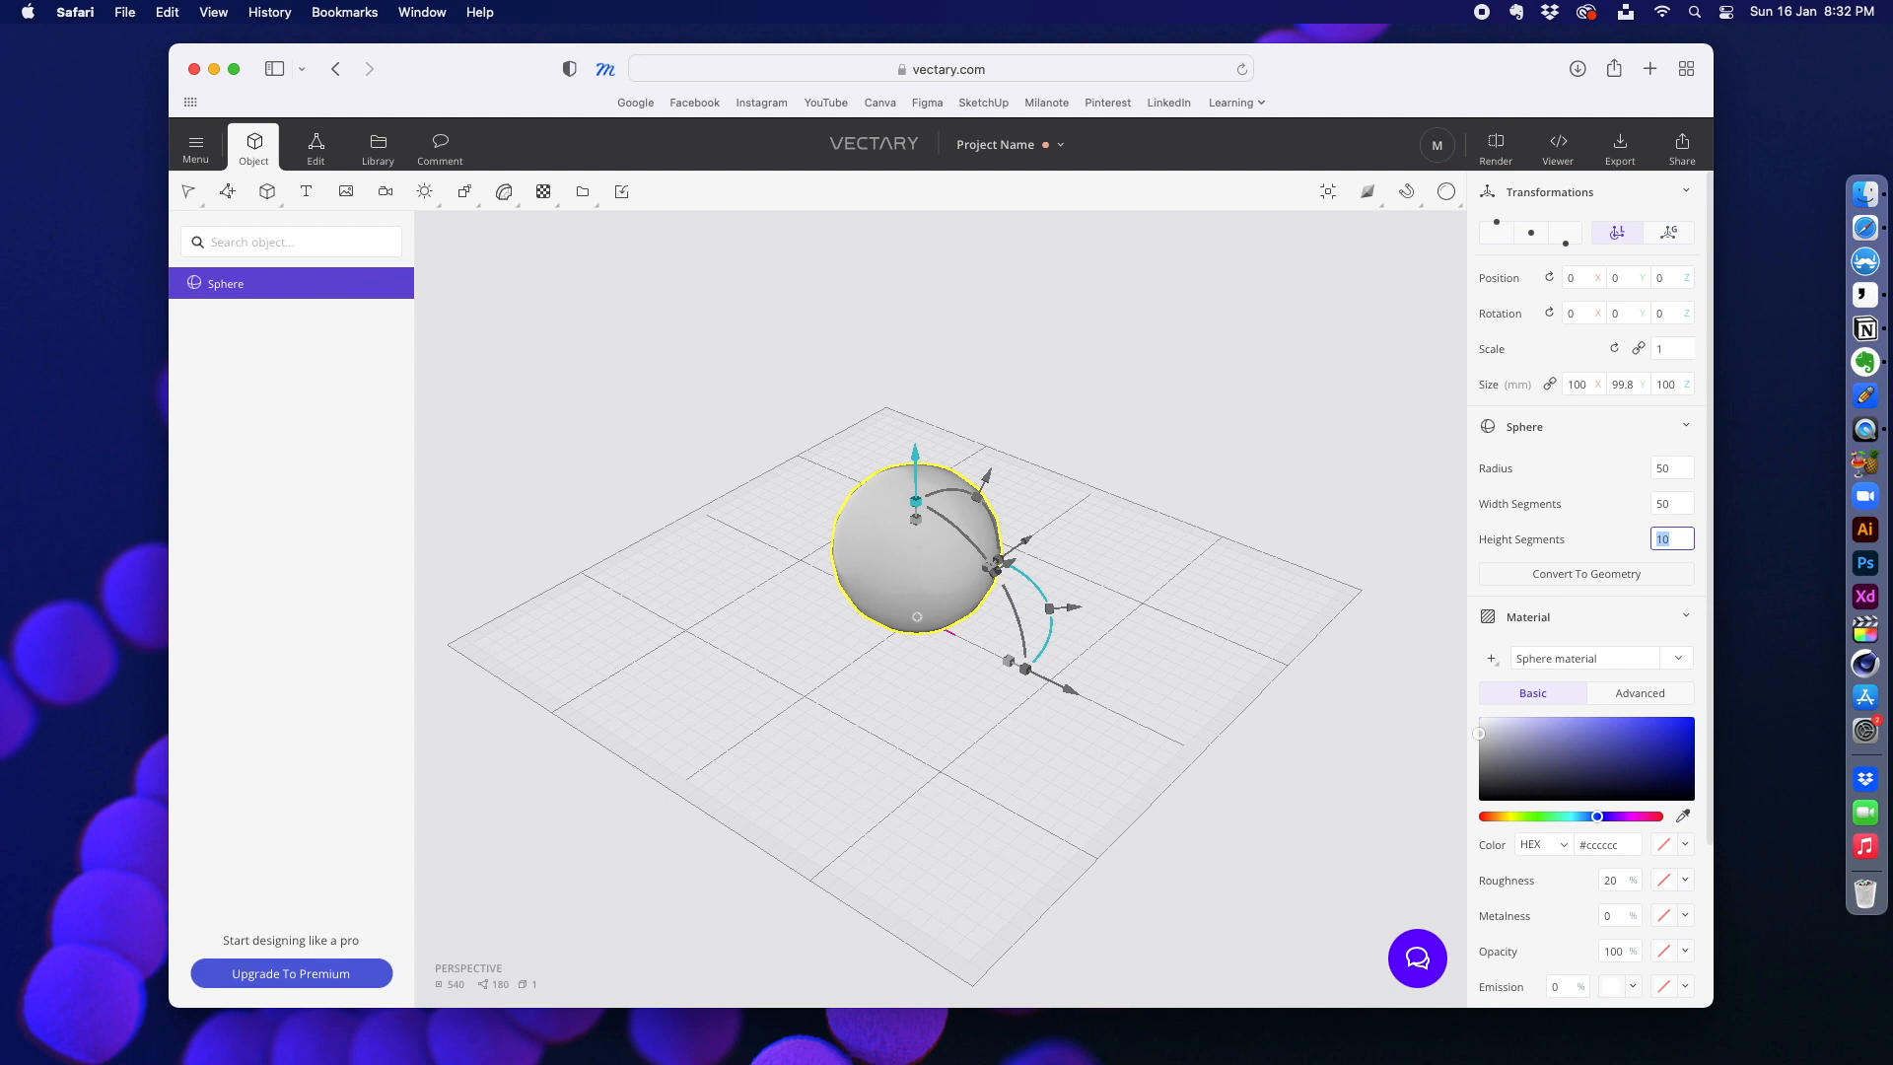
key("Return")
left_click(1201, 402)
Step: Change the sphere material's colour to bright red #ff0303
left_click(938, 490)
left_click_drag(765, 515, 717, 550)
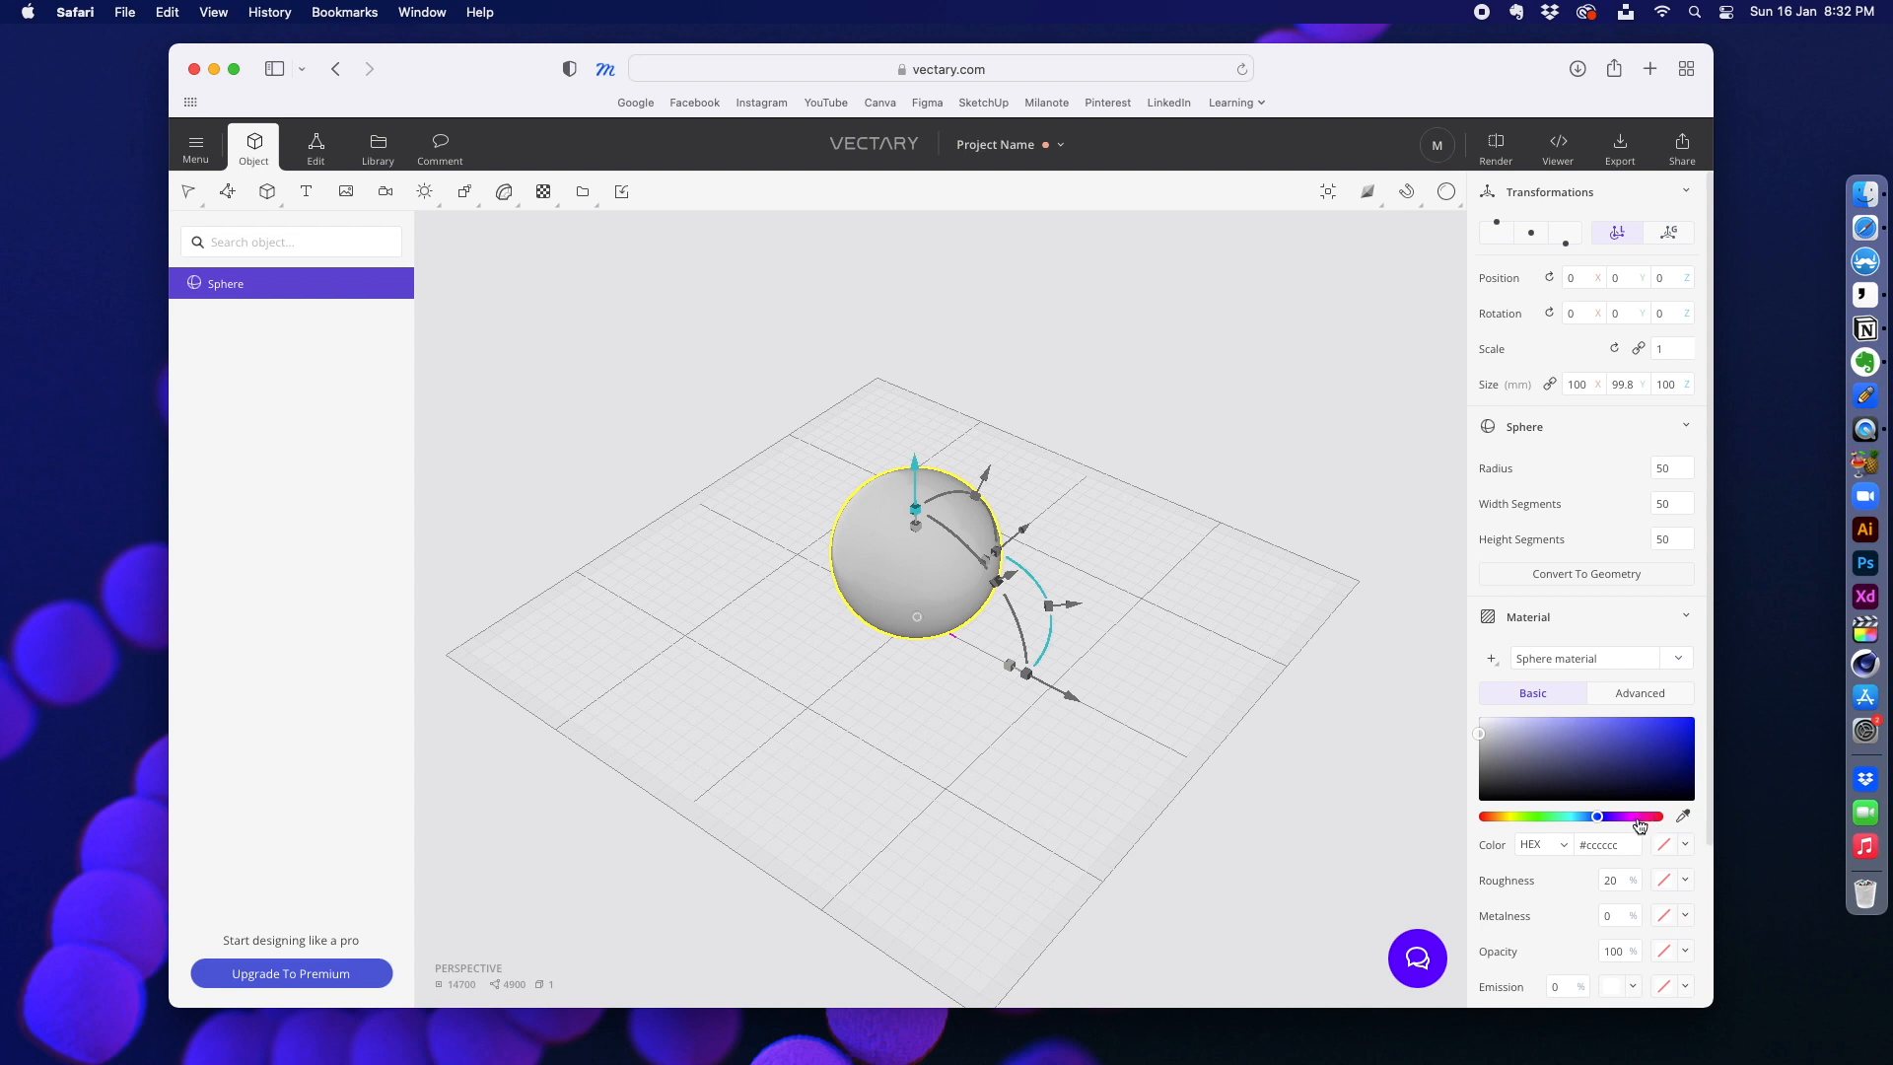
left_click(1484, 818)
right_click_drag(1196, 582, 876, 728)
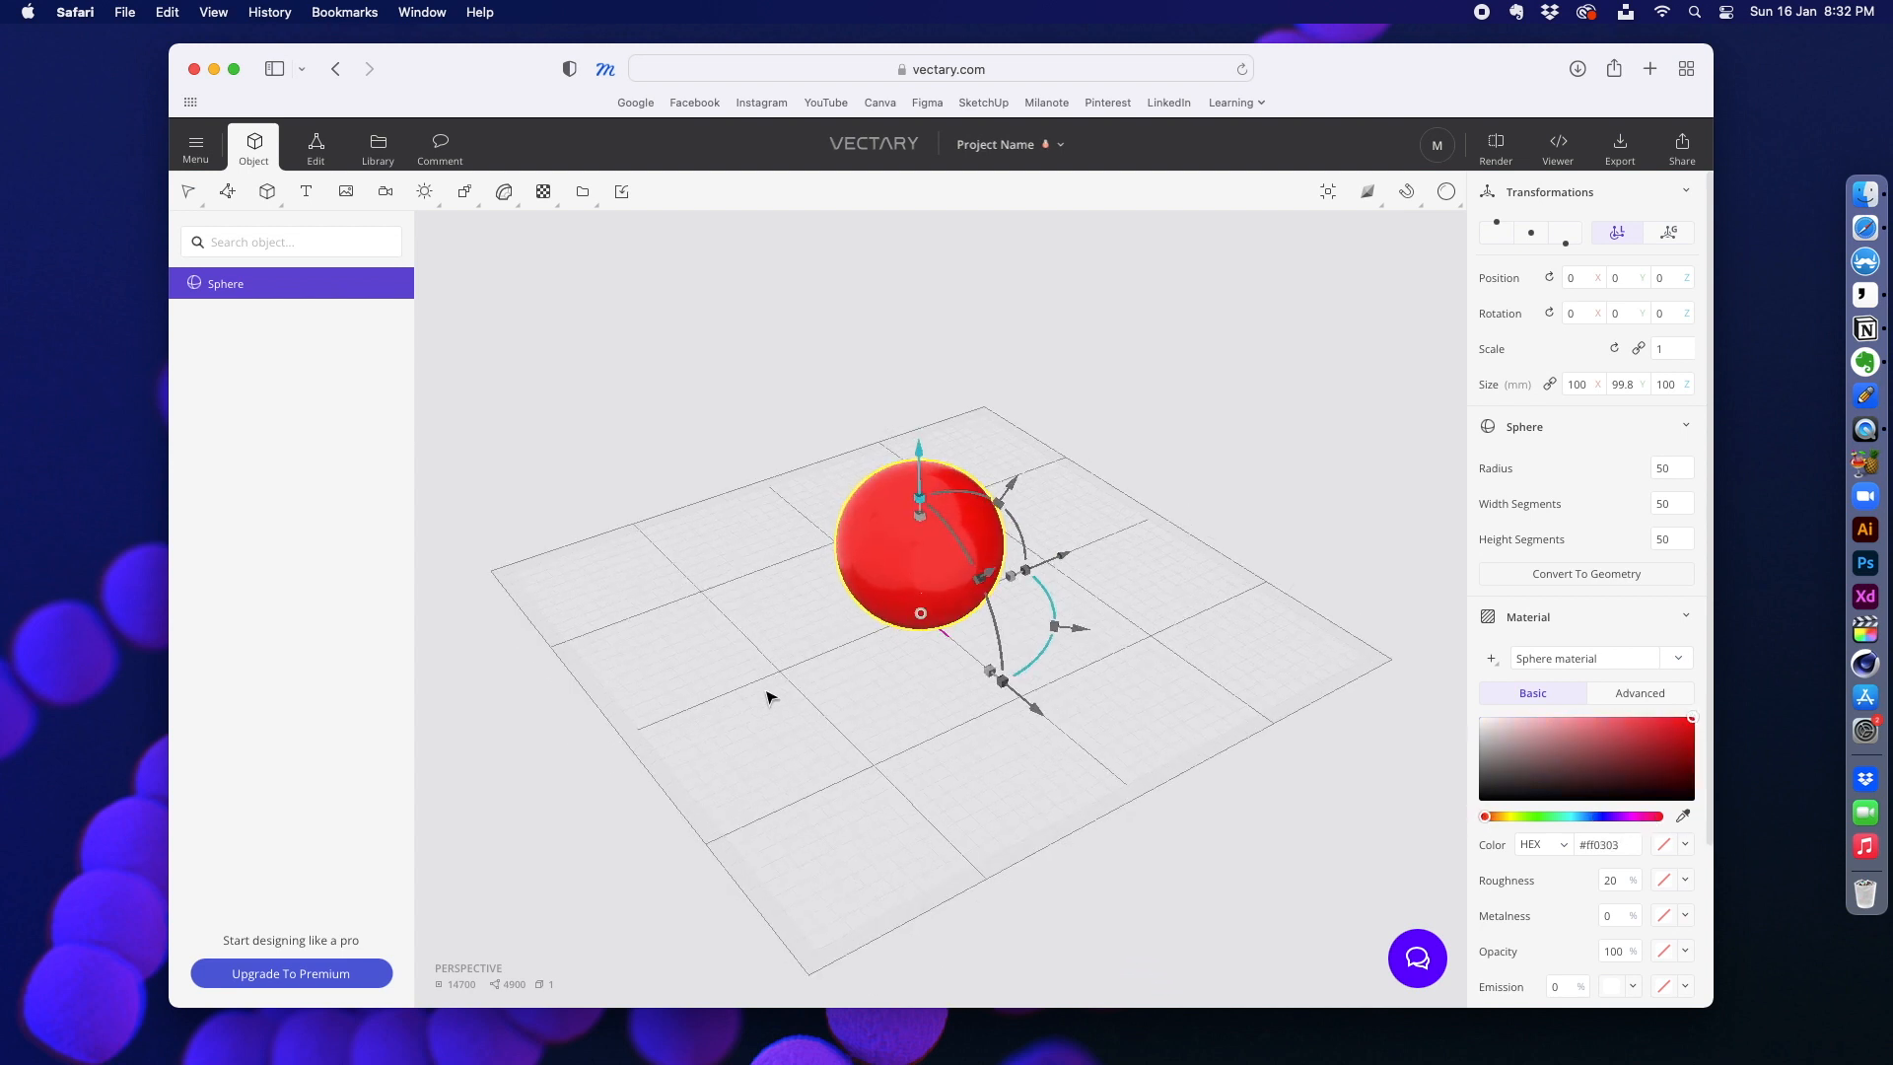
Step: Apply a Stretch deform to the red sphere and scale its height down to about 66.5 mm
left_click(501, 194)
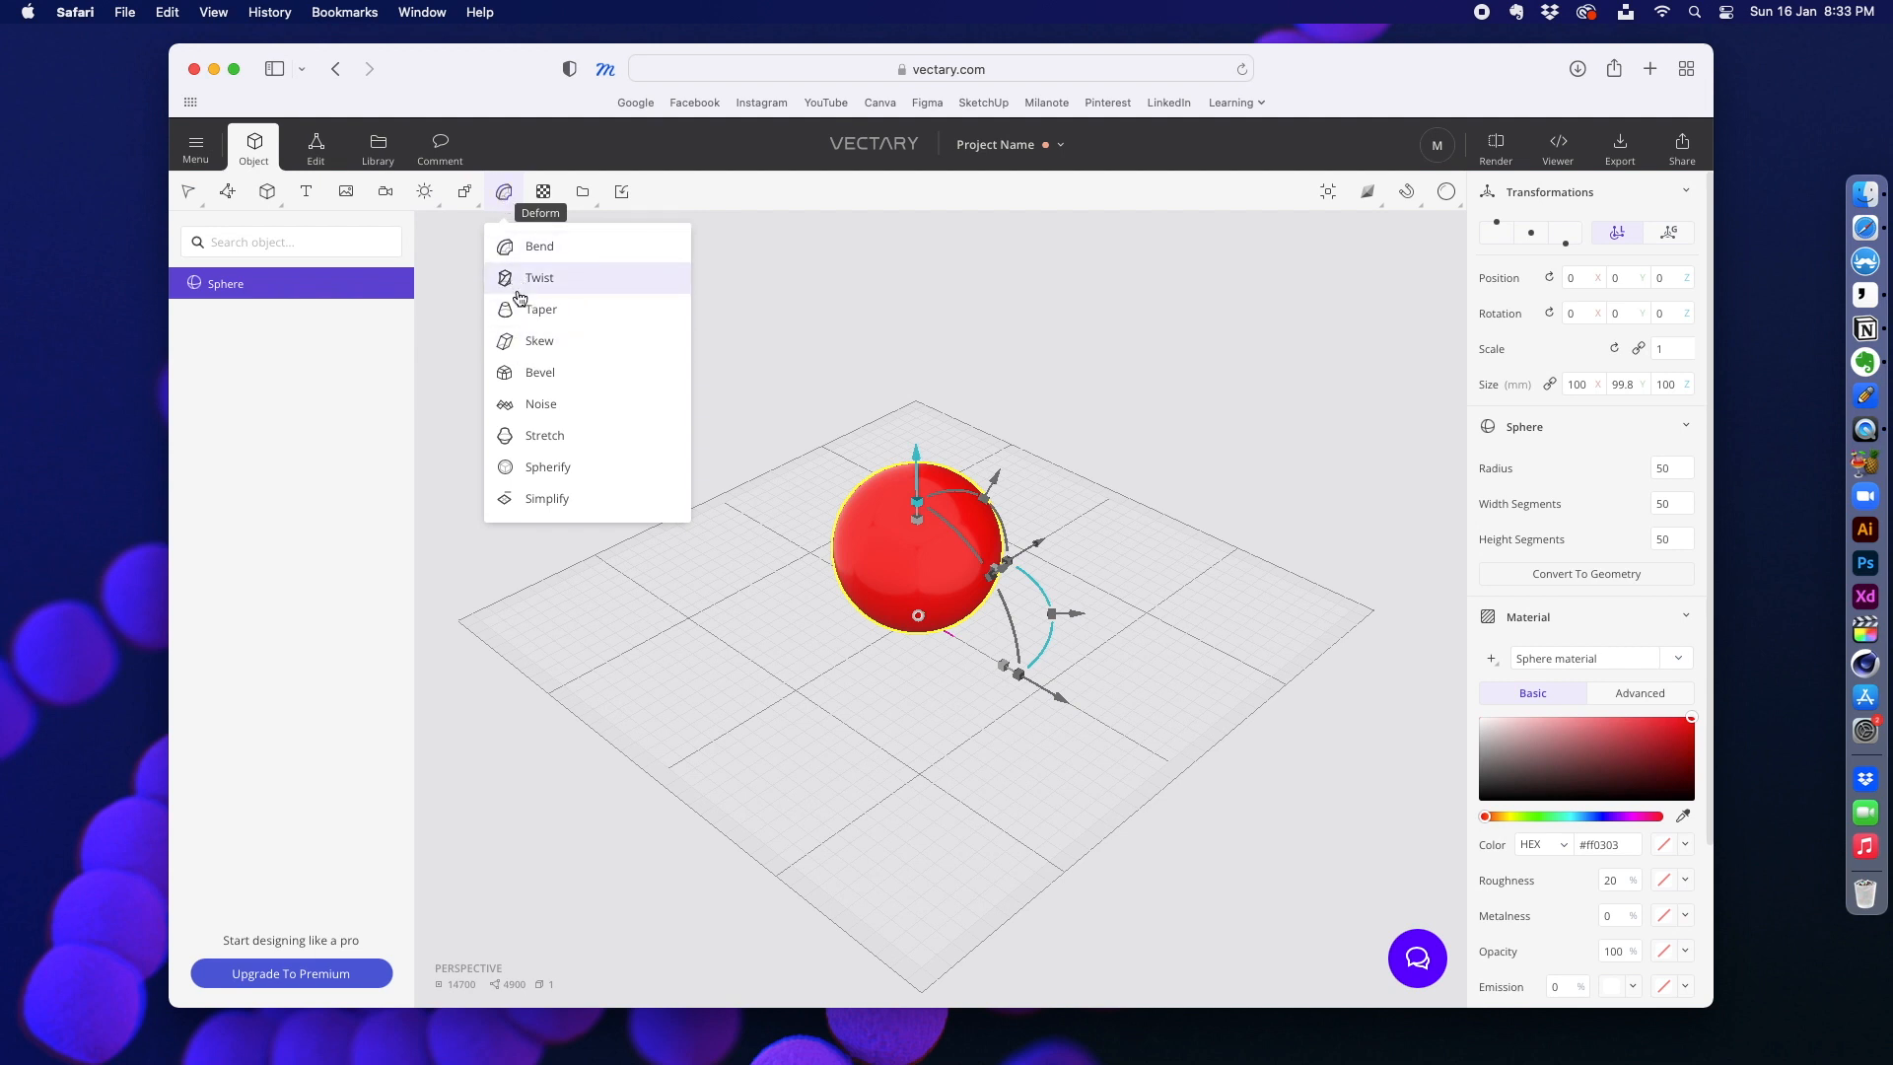
left_click(521, 439)
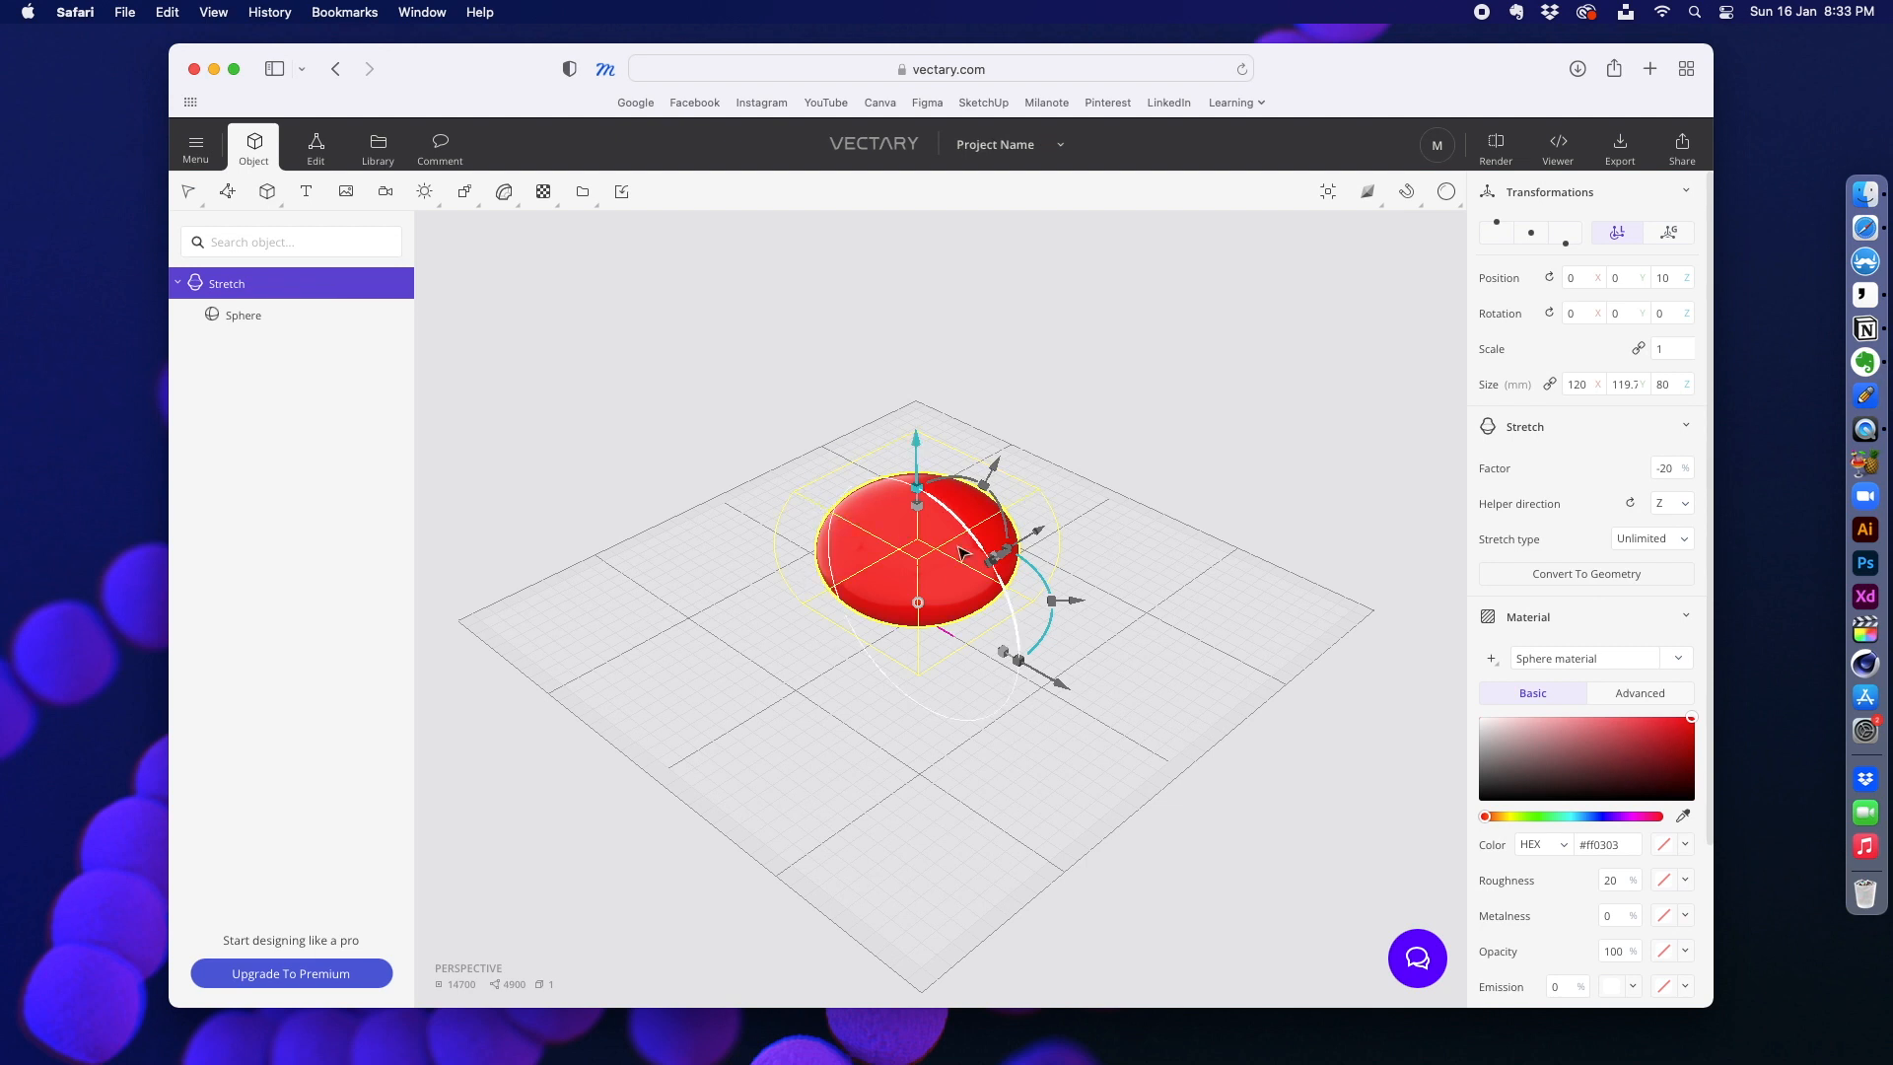
scroll(961, 528, "up", 3)
scroll(961, 528, "down", 2)
left_click_drag(915, 493, 875, 528)
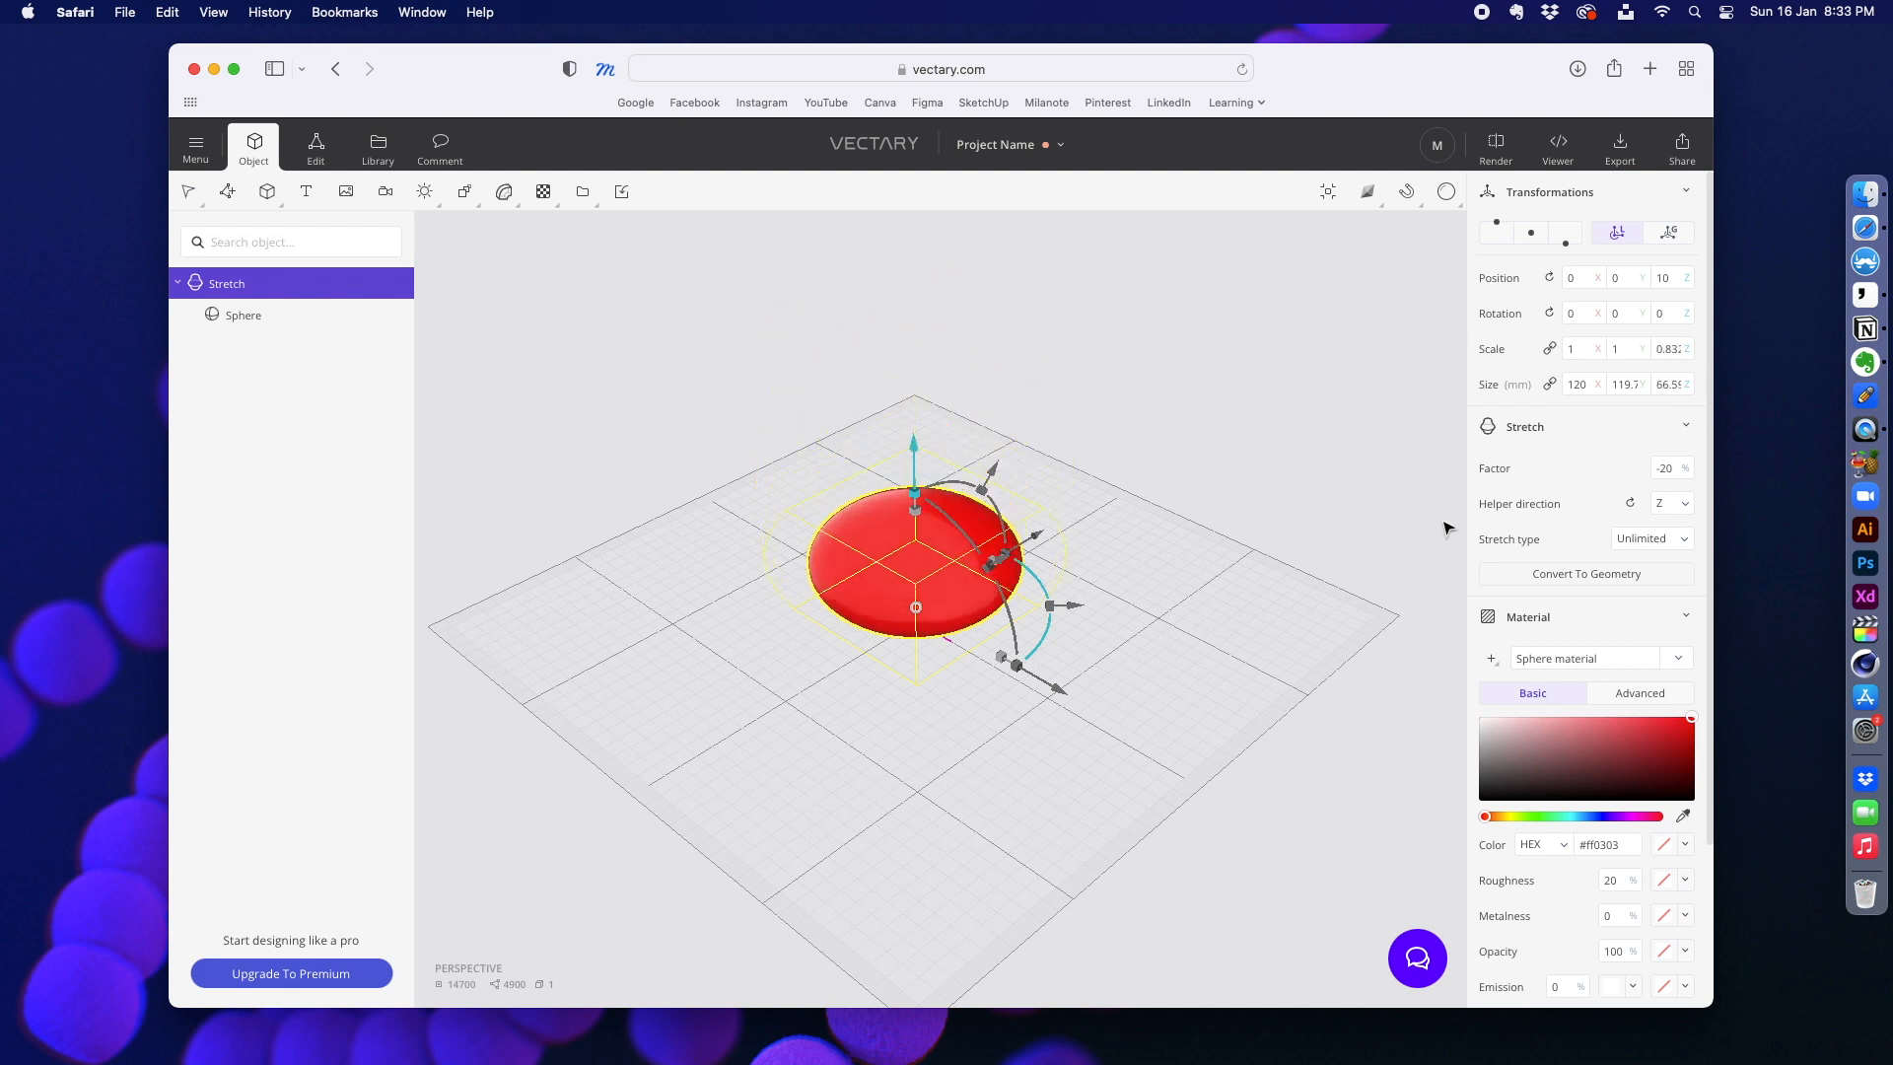
left_click(1562, 547)
left_click(1527, 530)
Step: Try a Bend deform on the stretched sphere, undo it and apply a Taper deform instead
left_click(505, 193)
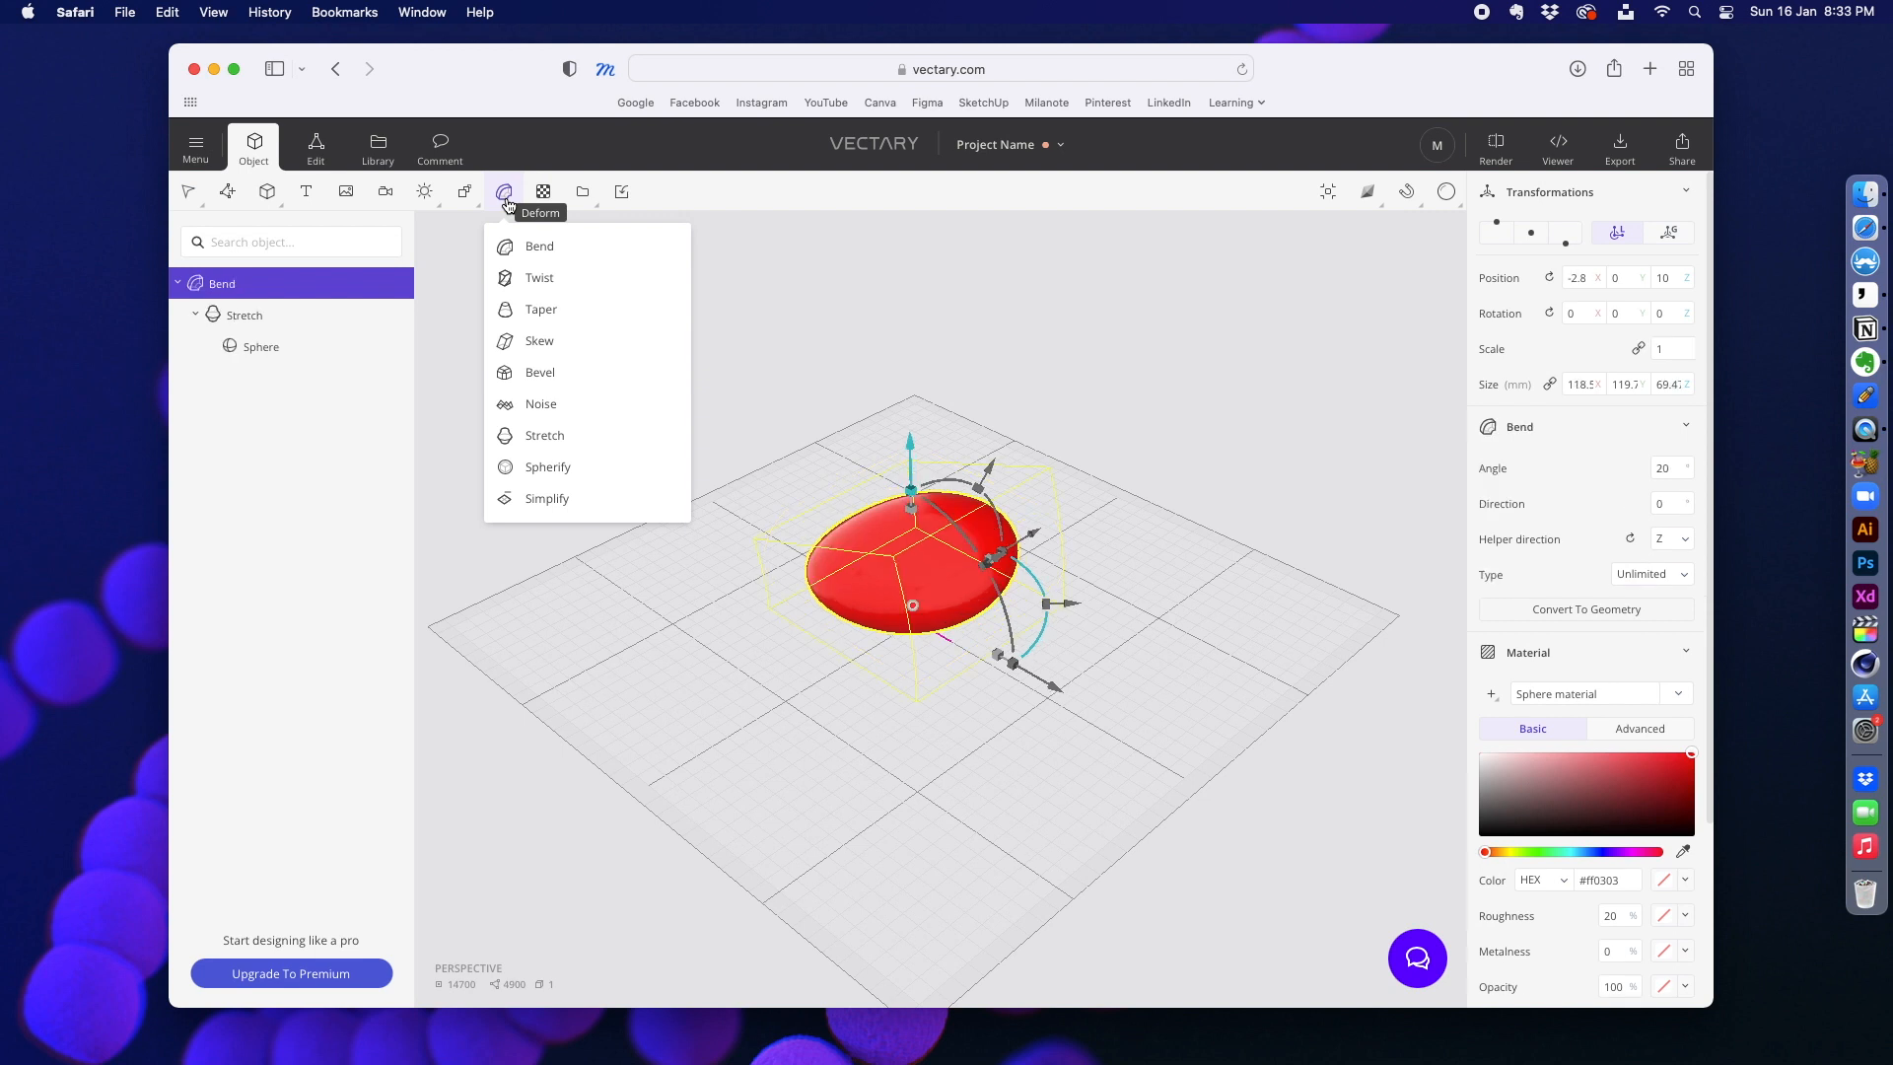
key("super+z")
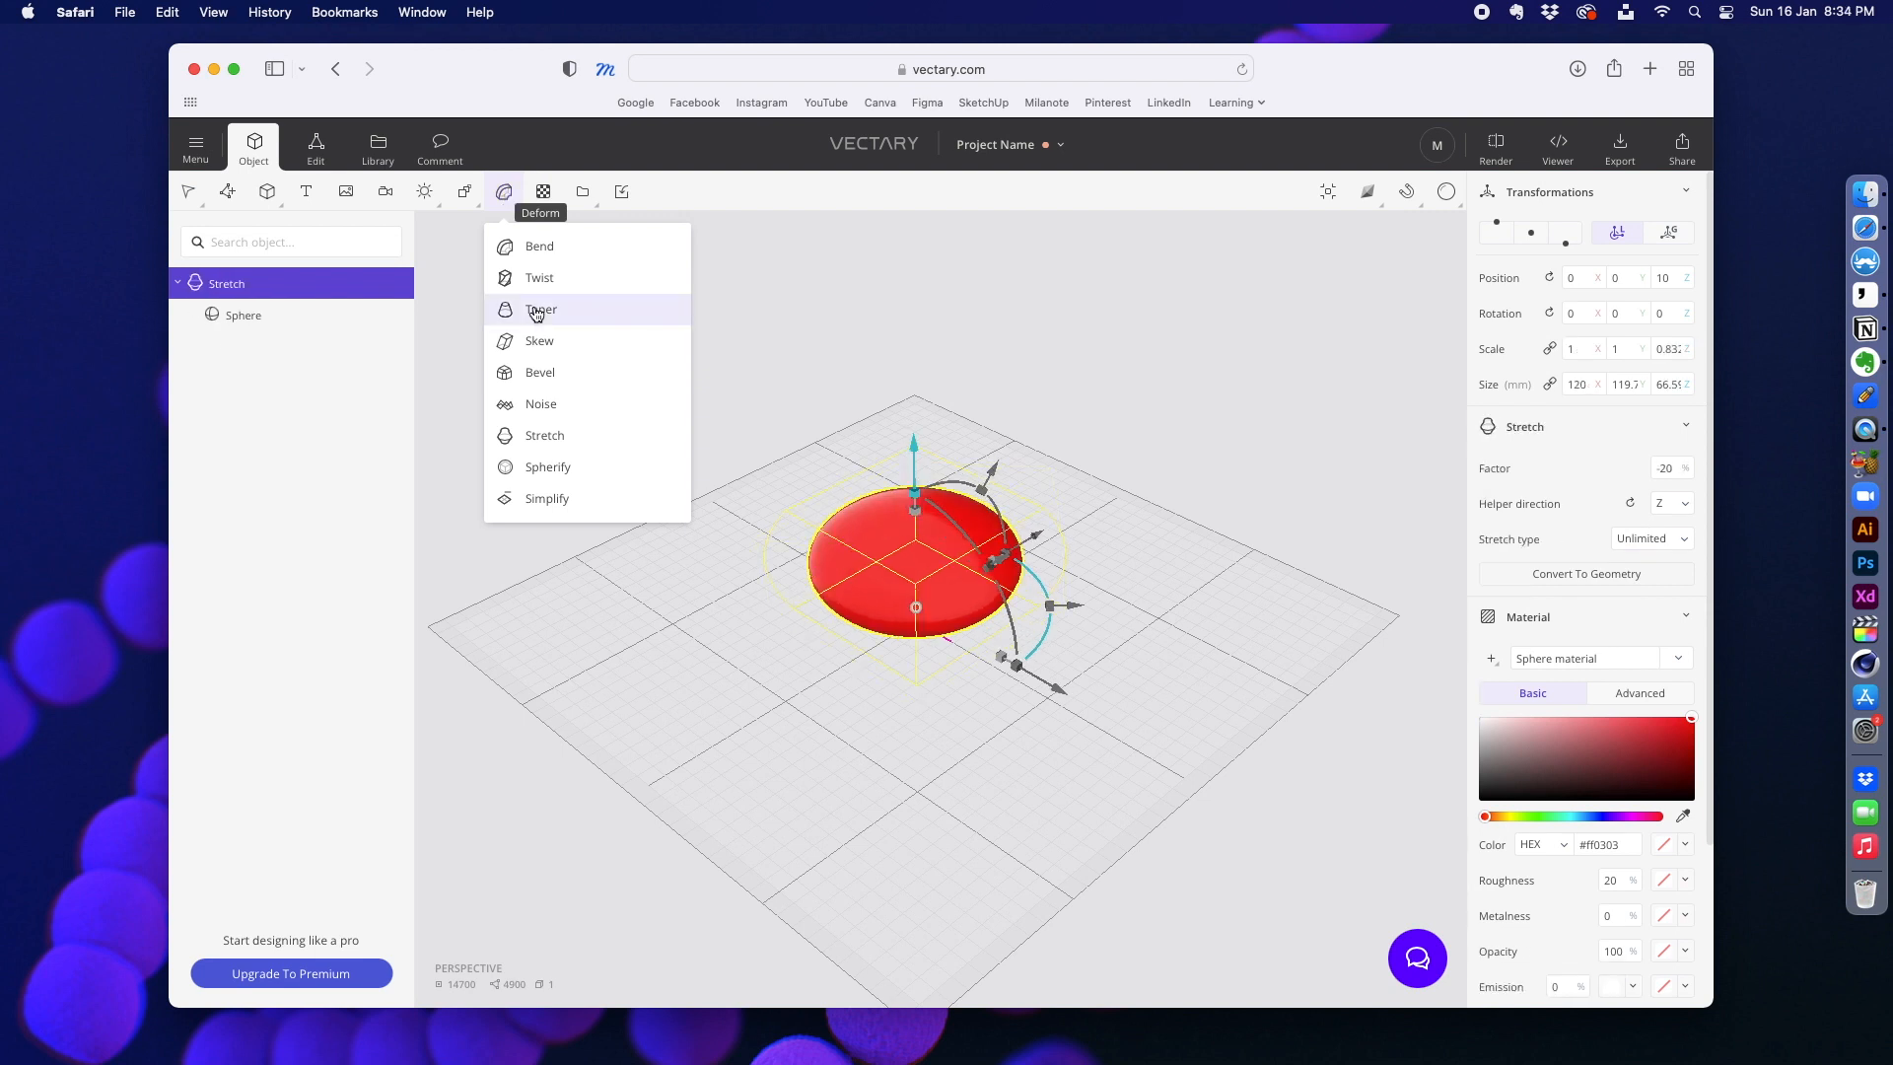
left_click(535, 311)
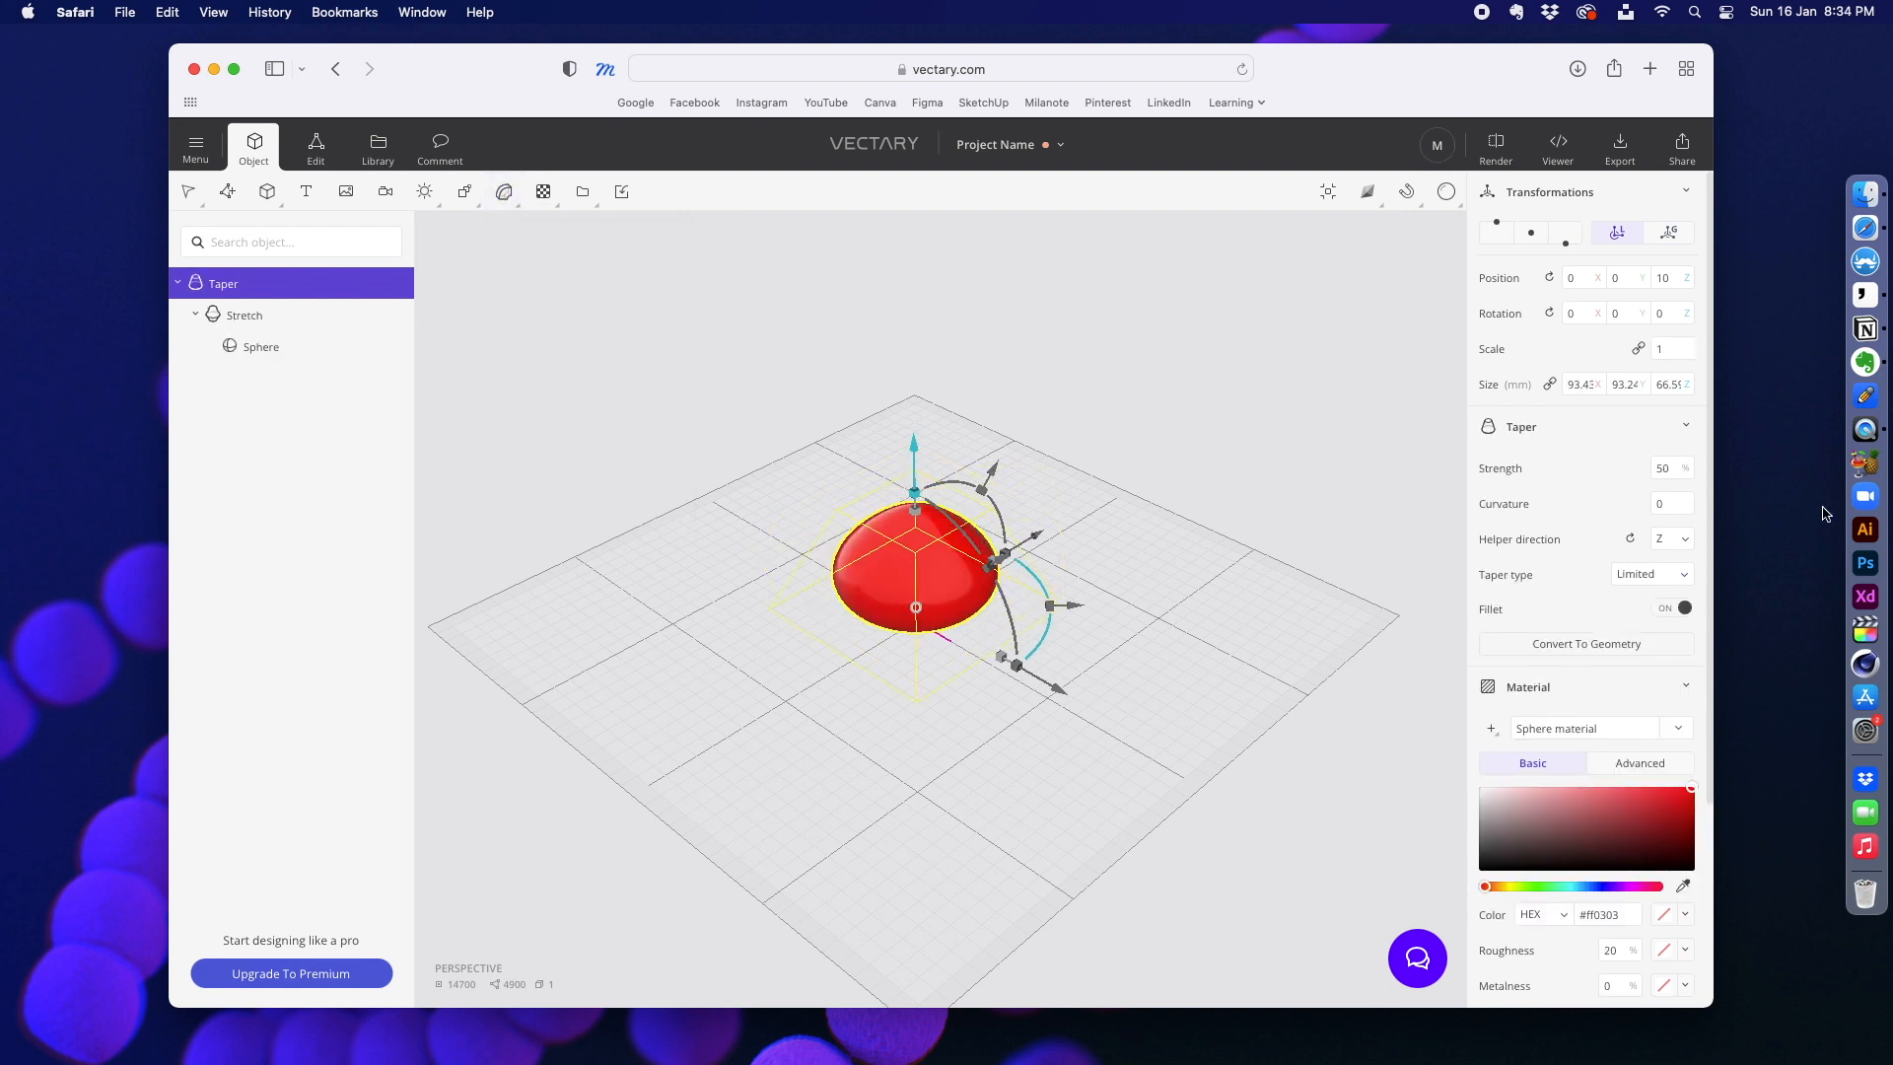
Step: Stretch the tapered red shape to about 116 mm tall and set its Taper strength to 48% and curvature to 50
left_click_drag(1683, 471, 1690, 633)
left_click(1676, 503)
type("50")
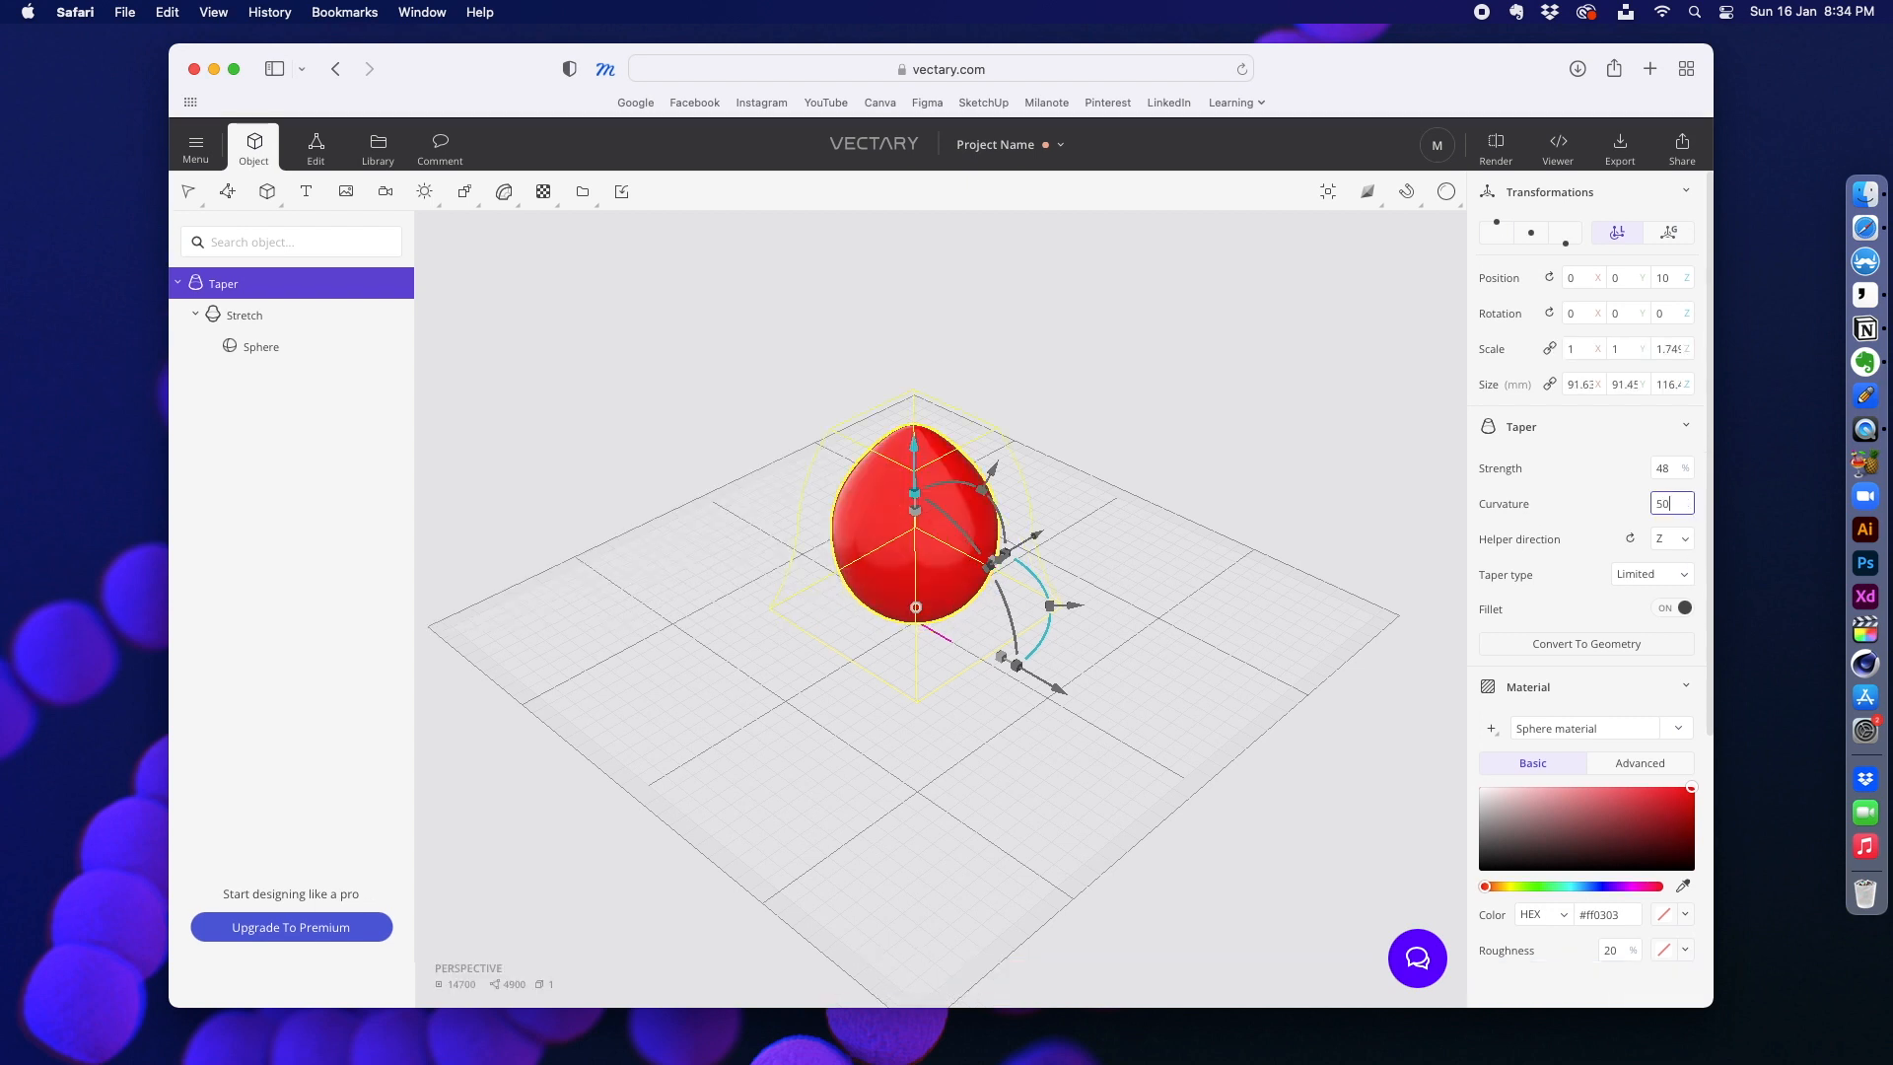
key("Return")
left_click(1211, 425)
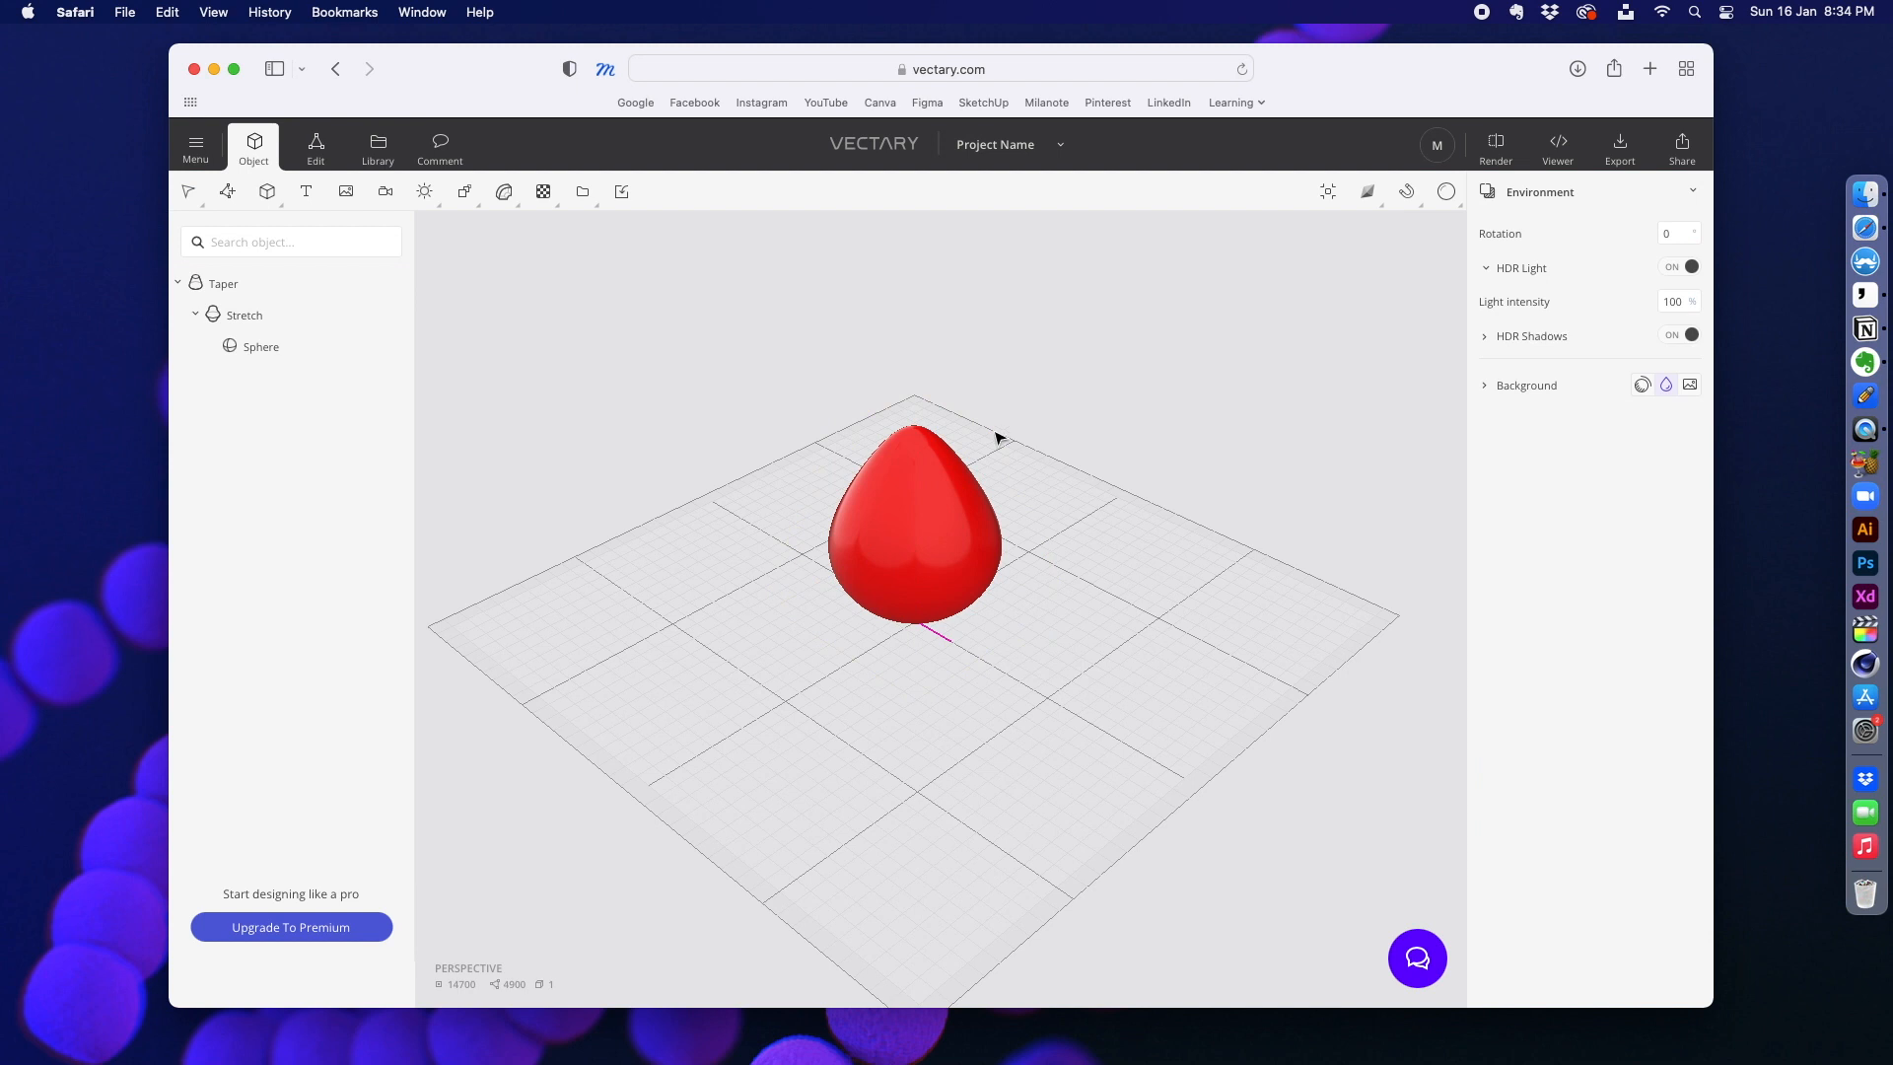
Step: Examine the tapered red shape from other angles and look through its modifier and material settings
left_click_drag(805, 708, 626, 727)
left_click(917, 562)
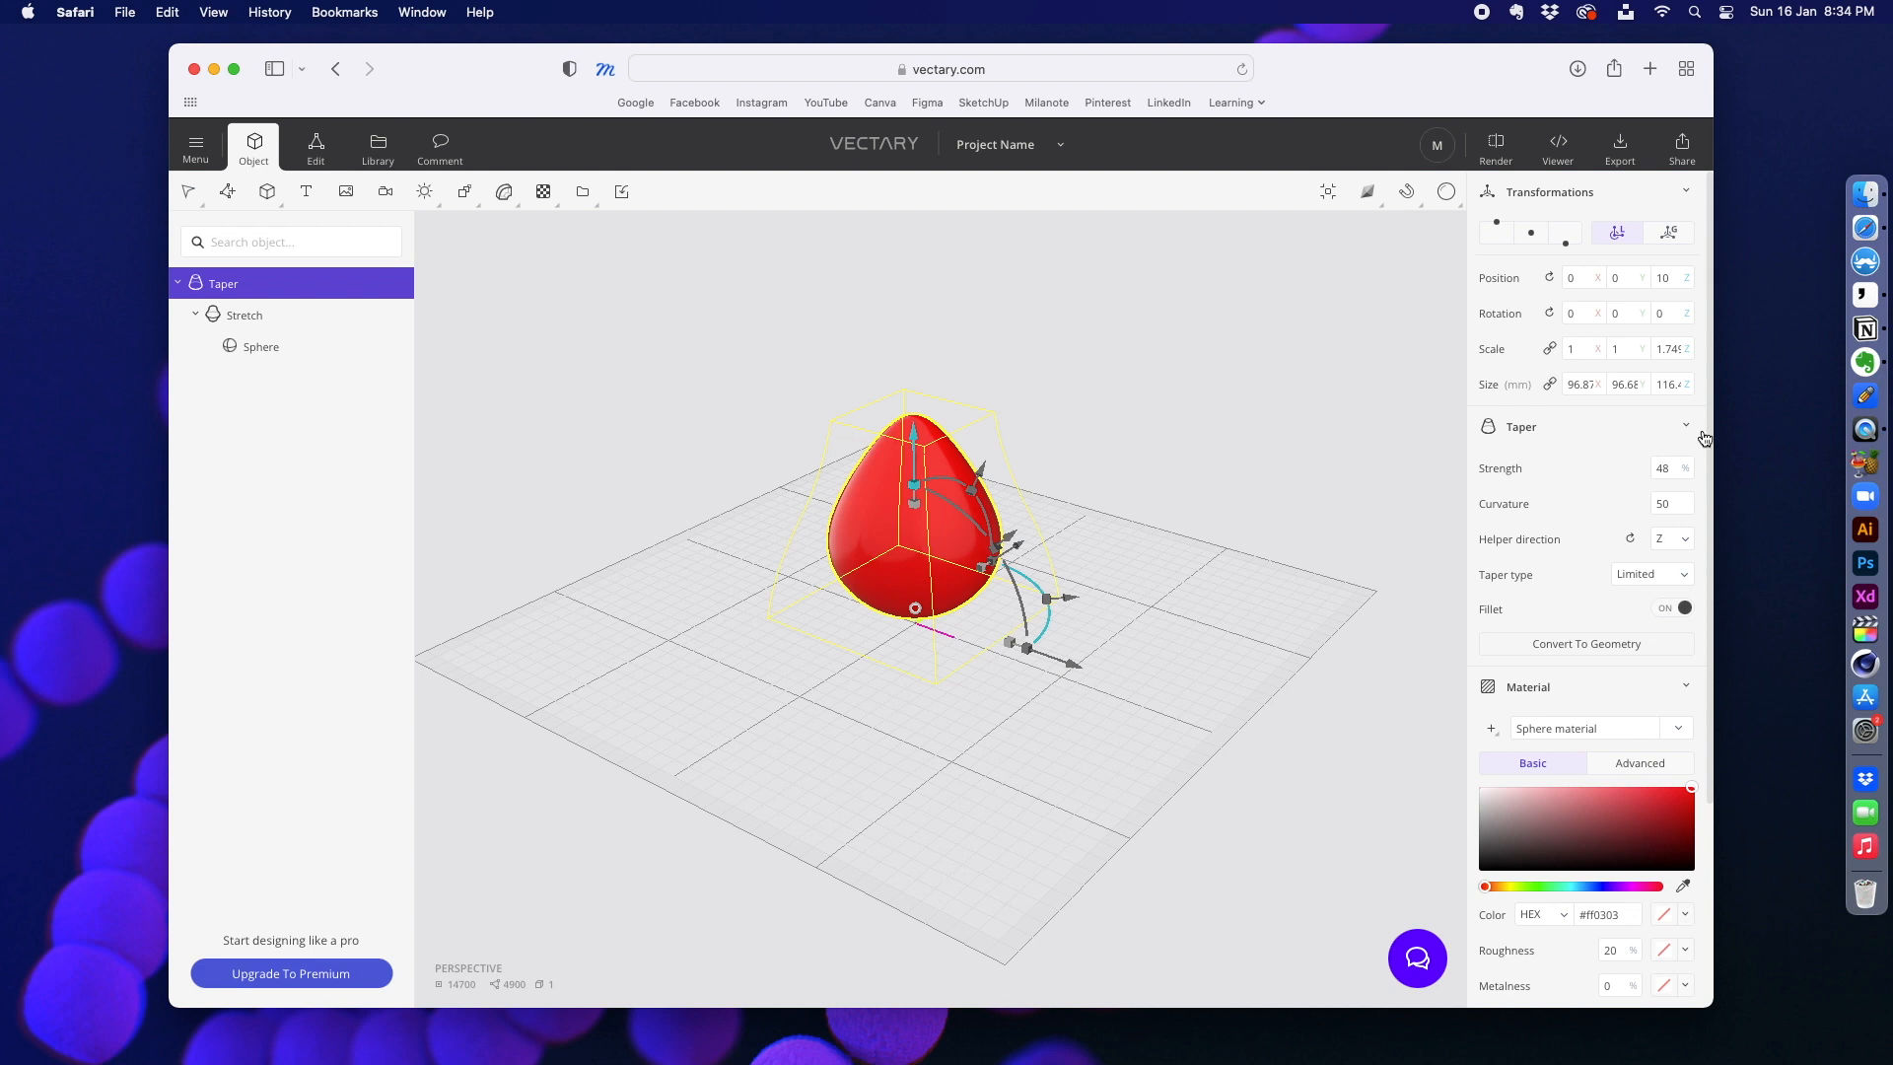
scroll(1689, 461, "down", 5)
scroll(1689, 462, "up", 5)
left_click(707, 448)
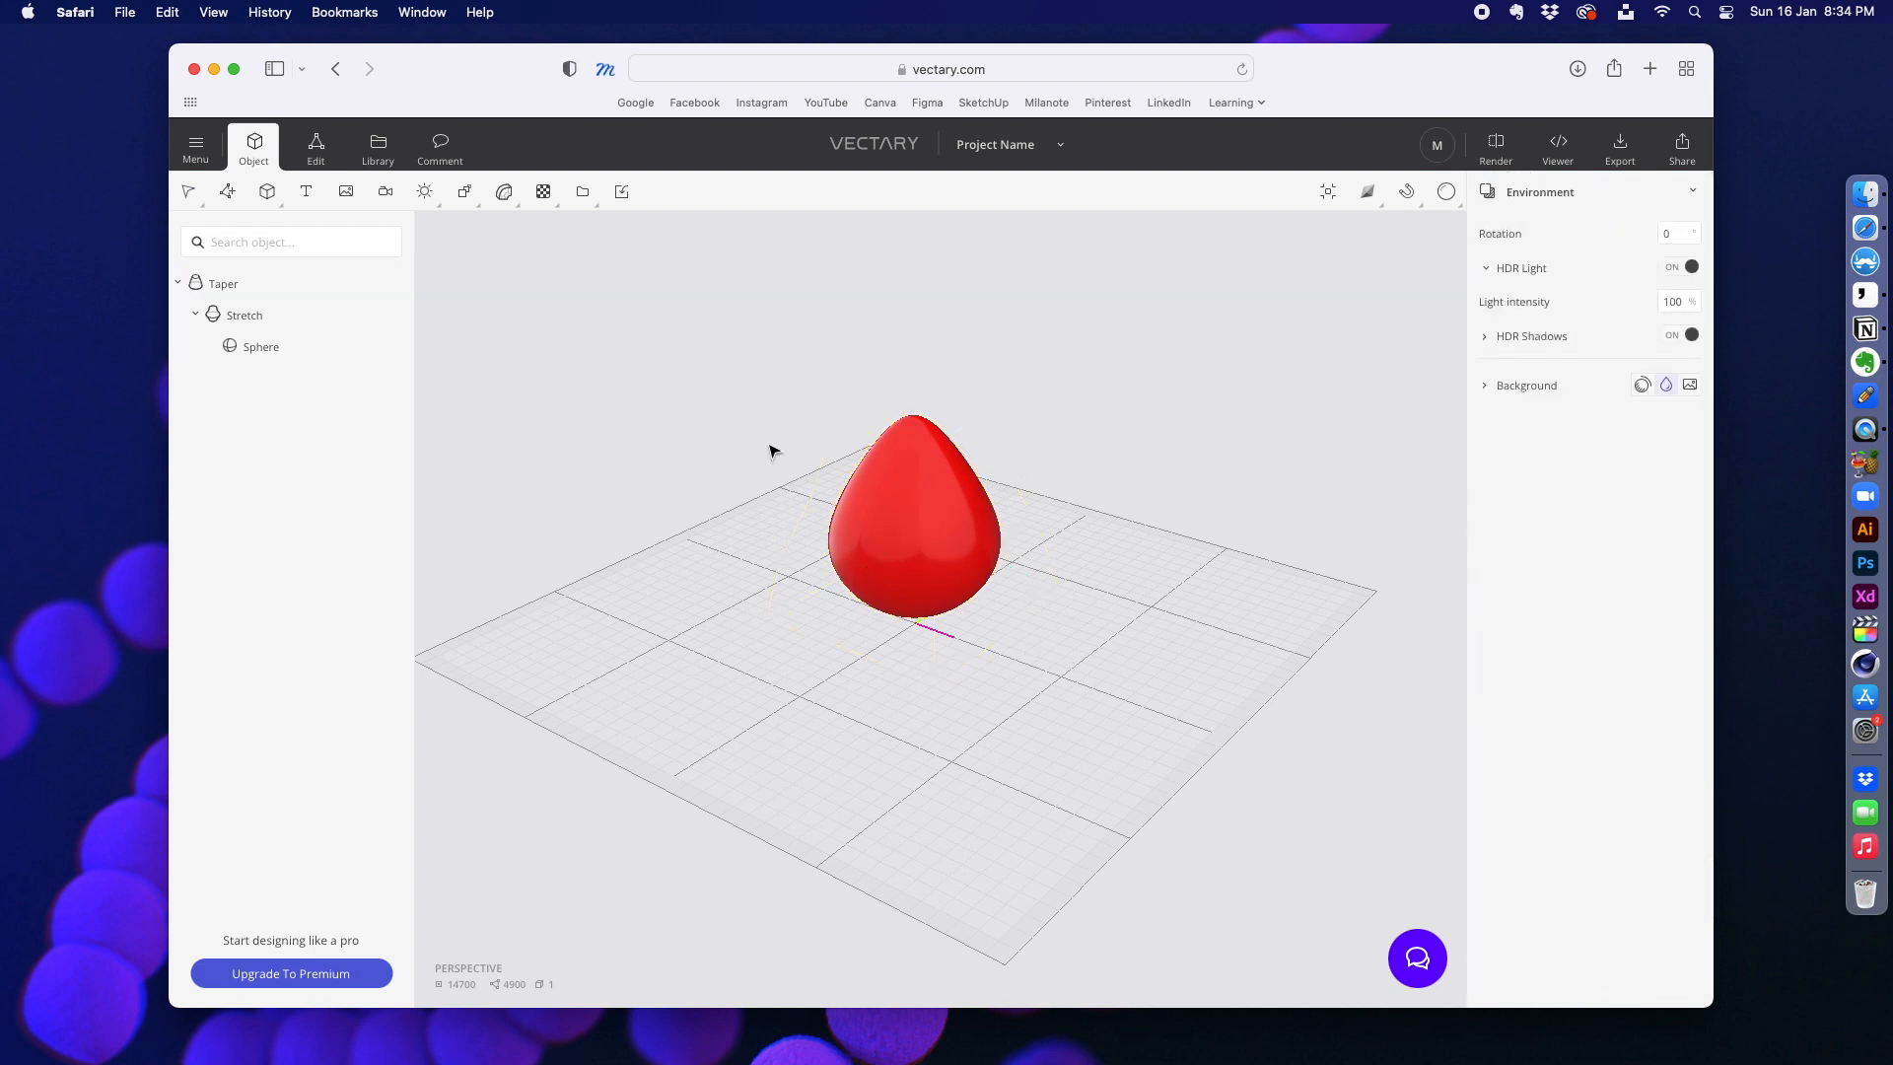
right_click_drag(770, 449, 765, 488)
left_click(897, 491)
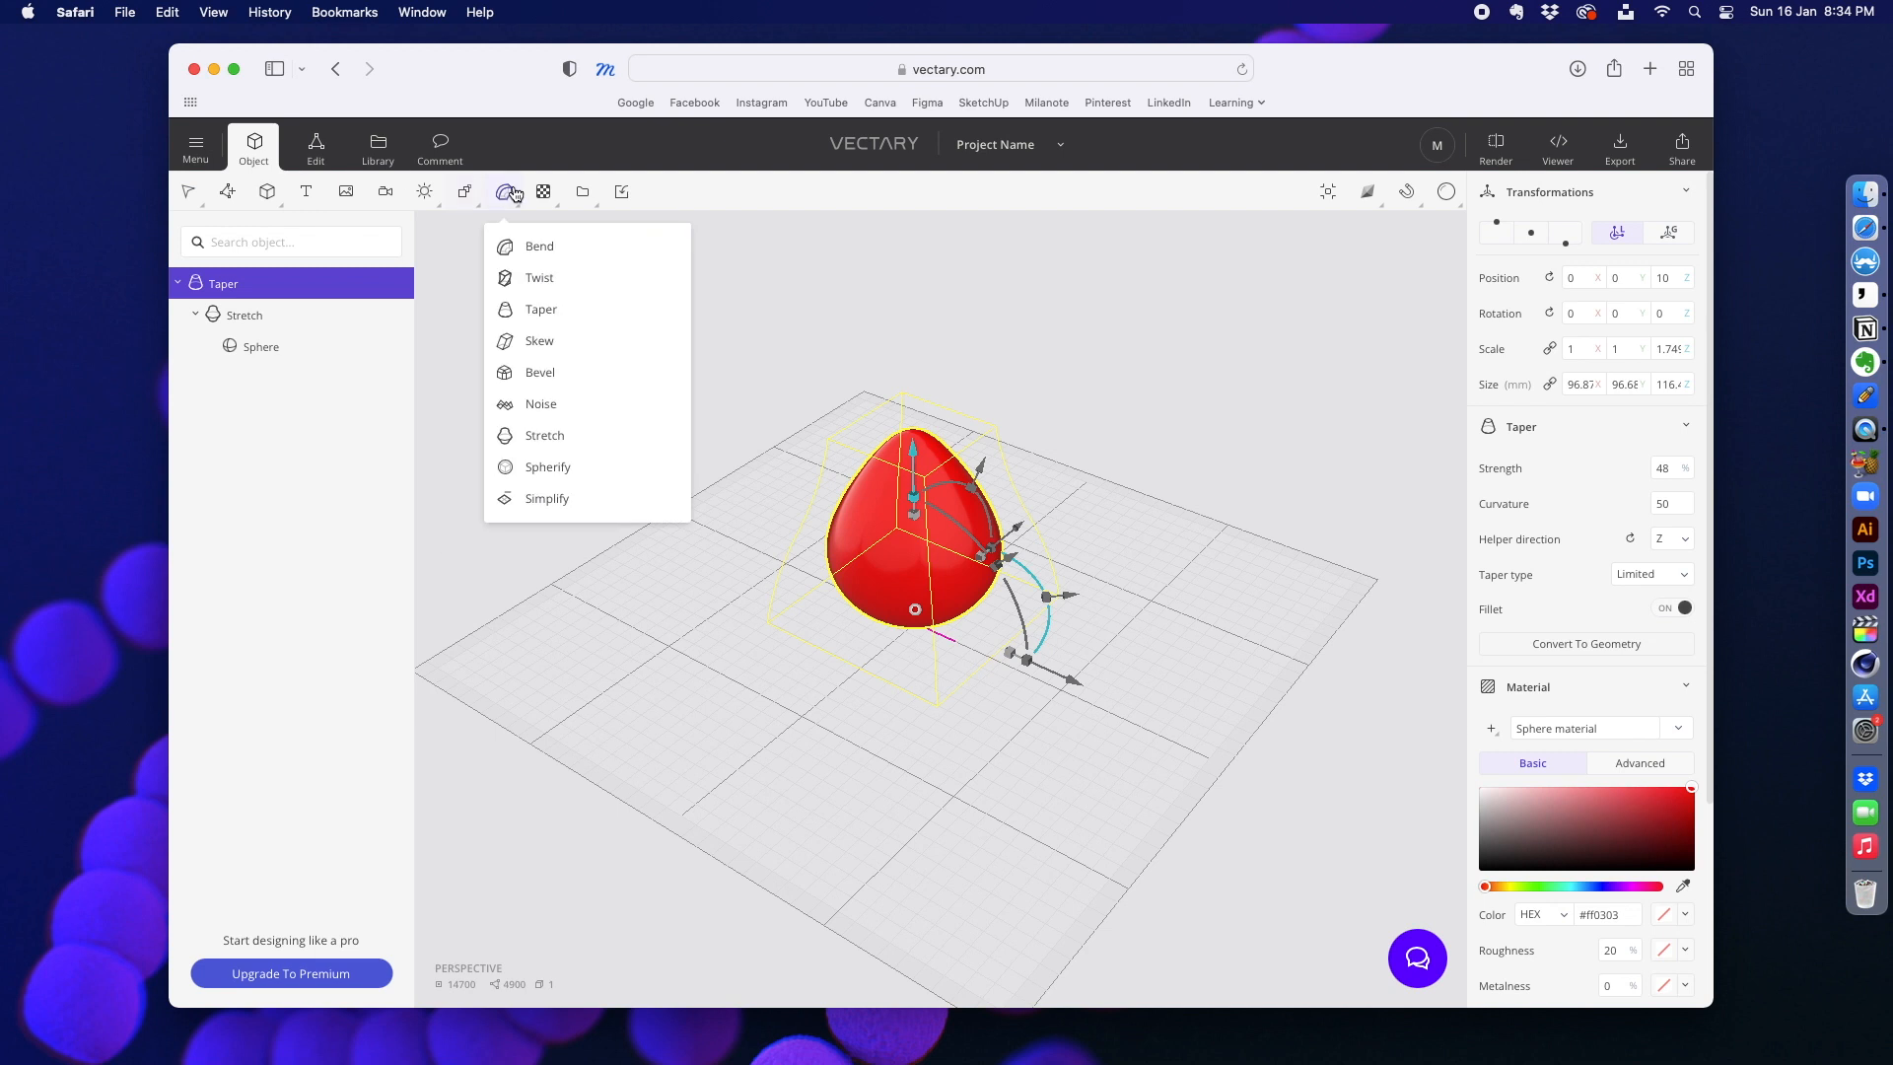
Step: Replace the tapered shape with a new 100 mm box and bake it to mesh geometry for editing
left_click(316, 148)
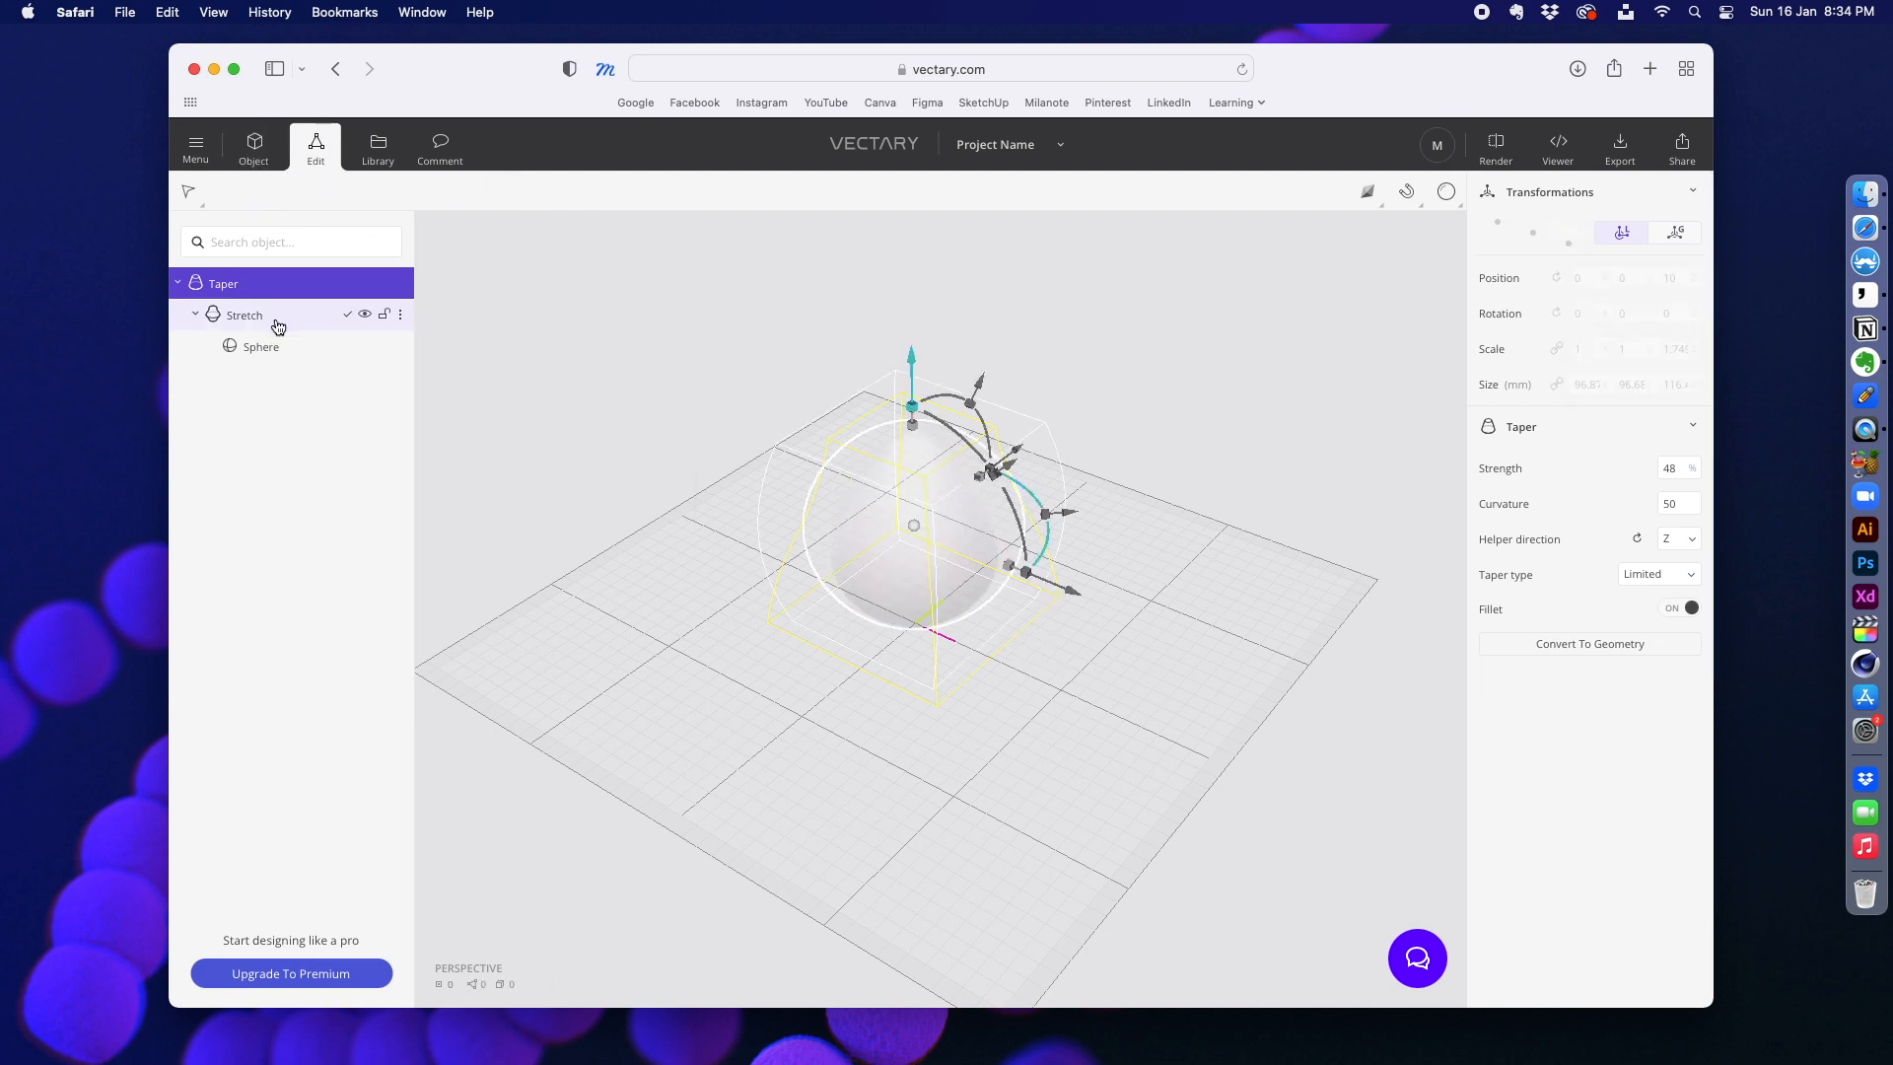
left_click(877, 501)
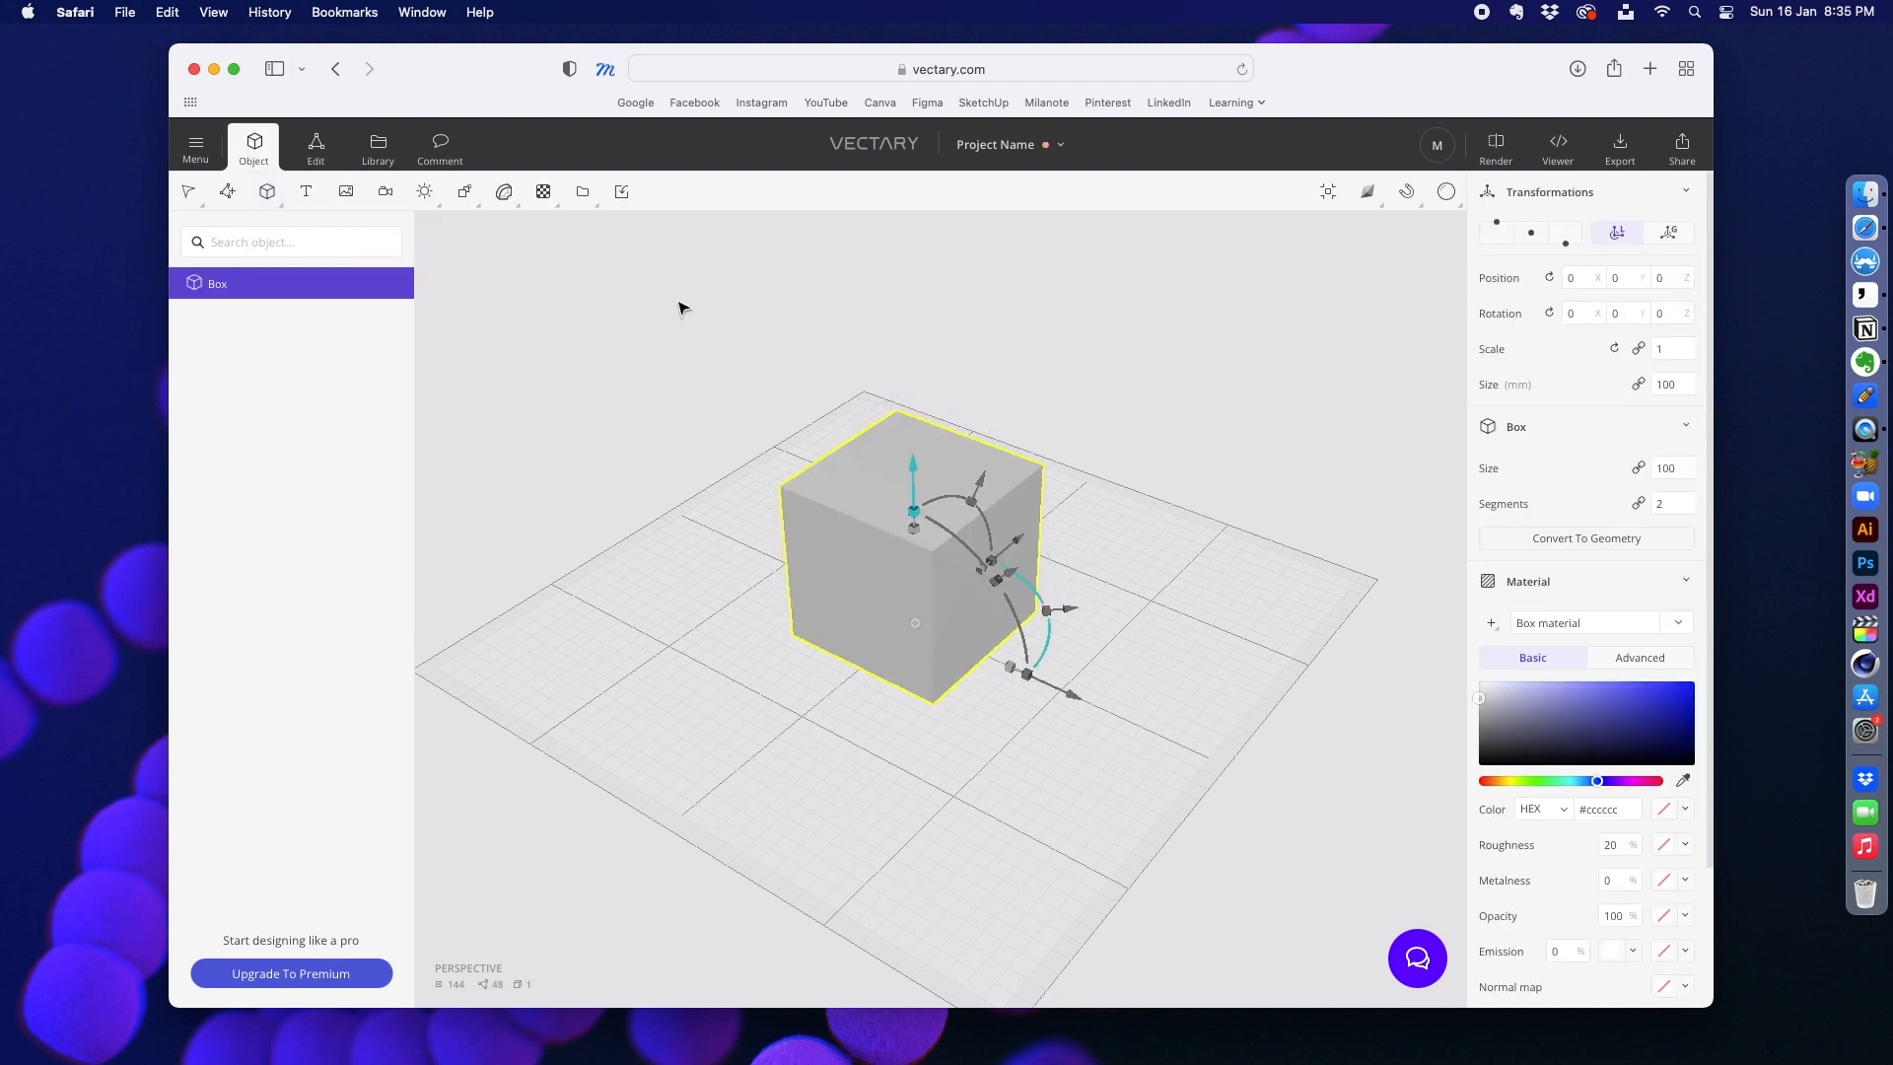
left_click(335, 156)
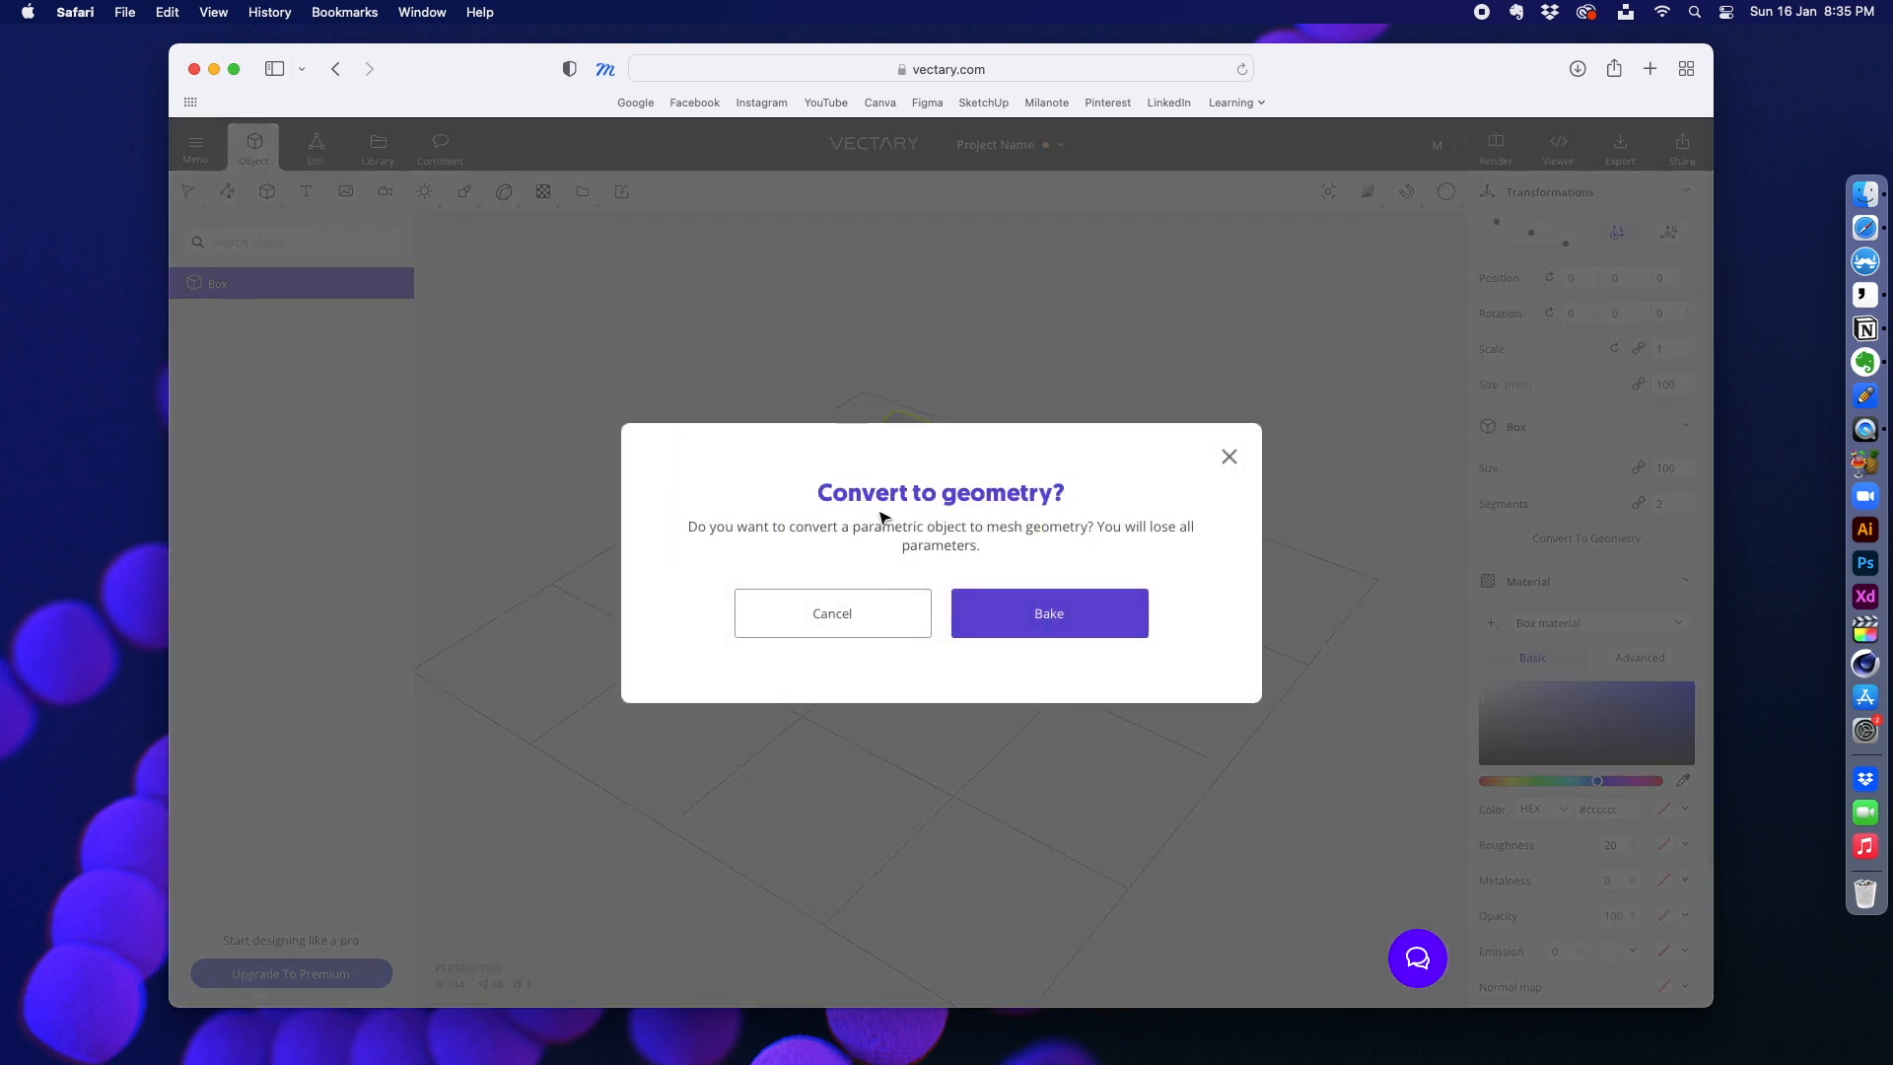
left_click(1055, 619)
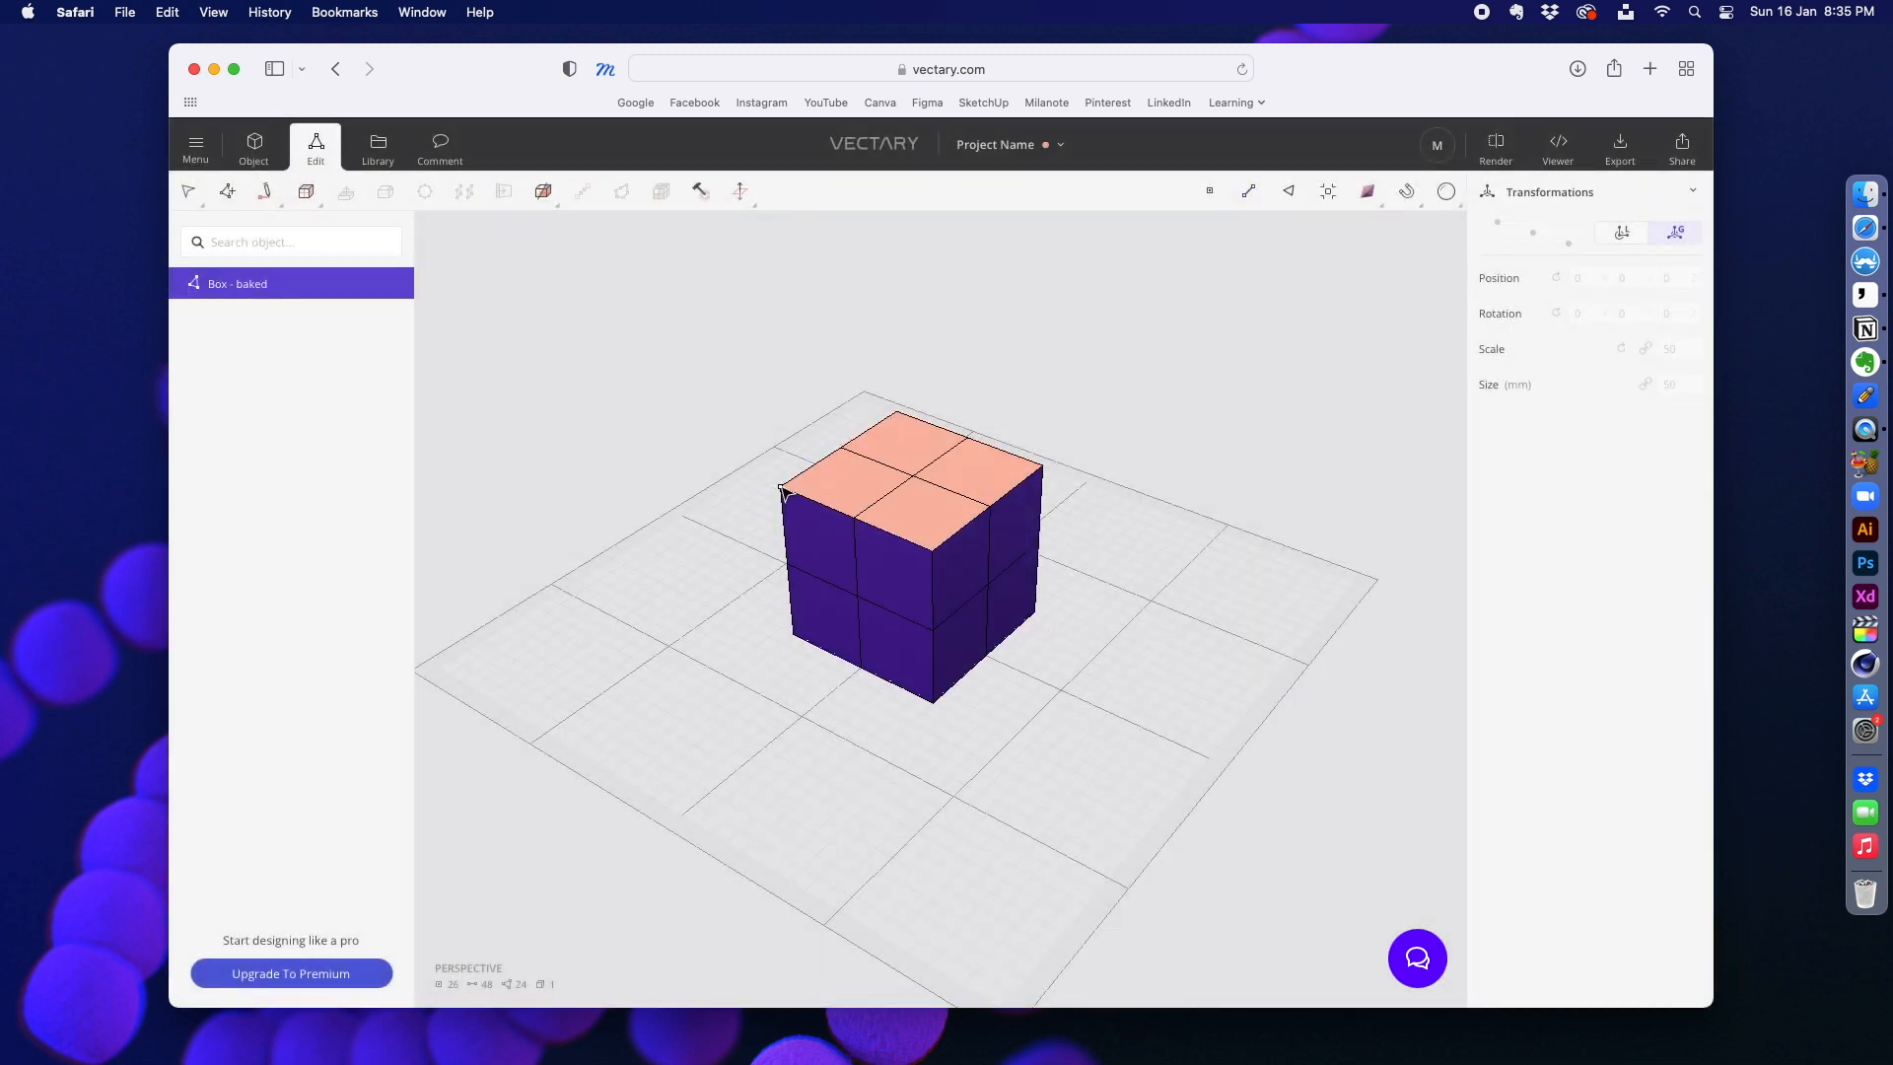
Step: Try selecting a corner vertex and raising one top face of the baked box, and undo the face move
left_click(781, 487)
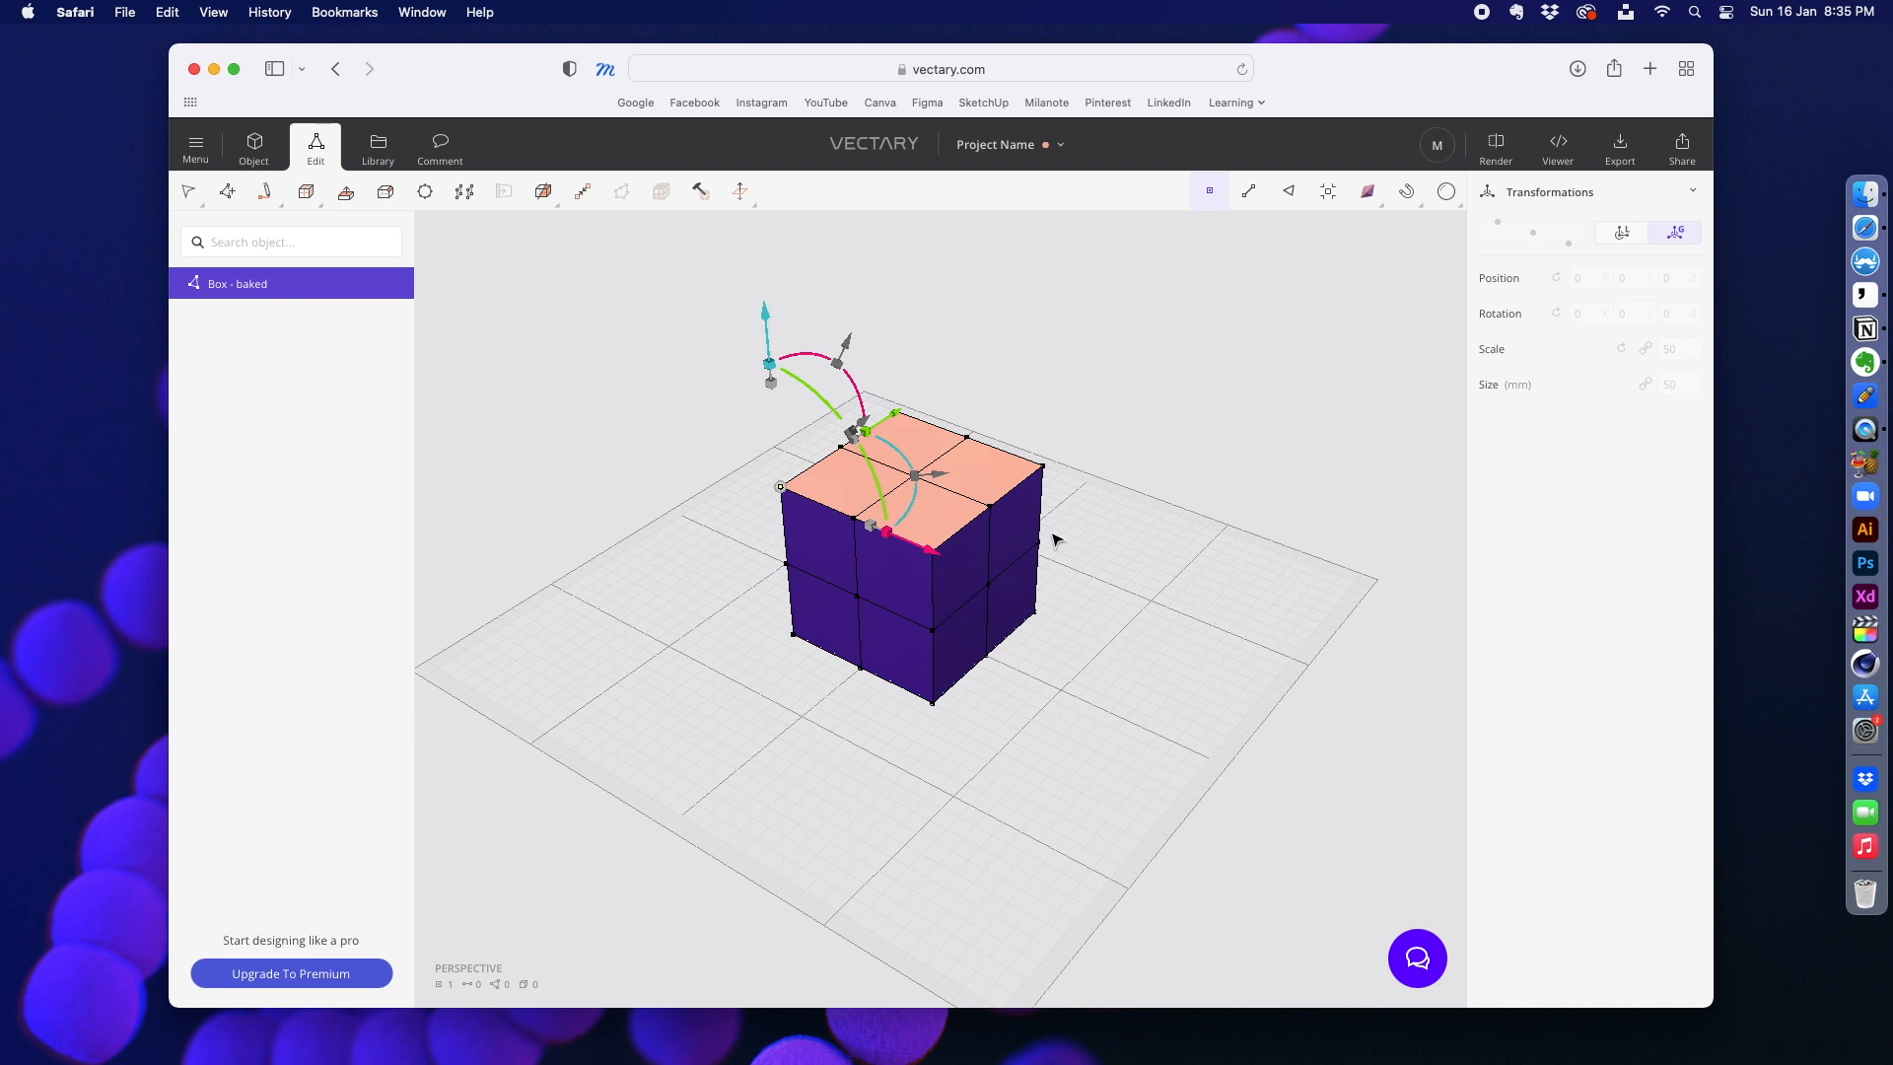
left_click(865, 508)
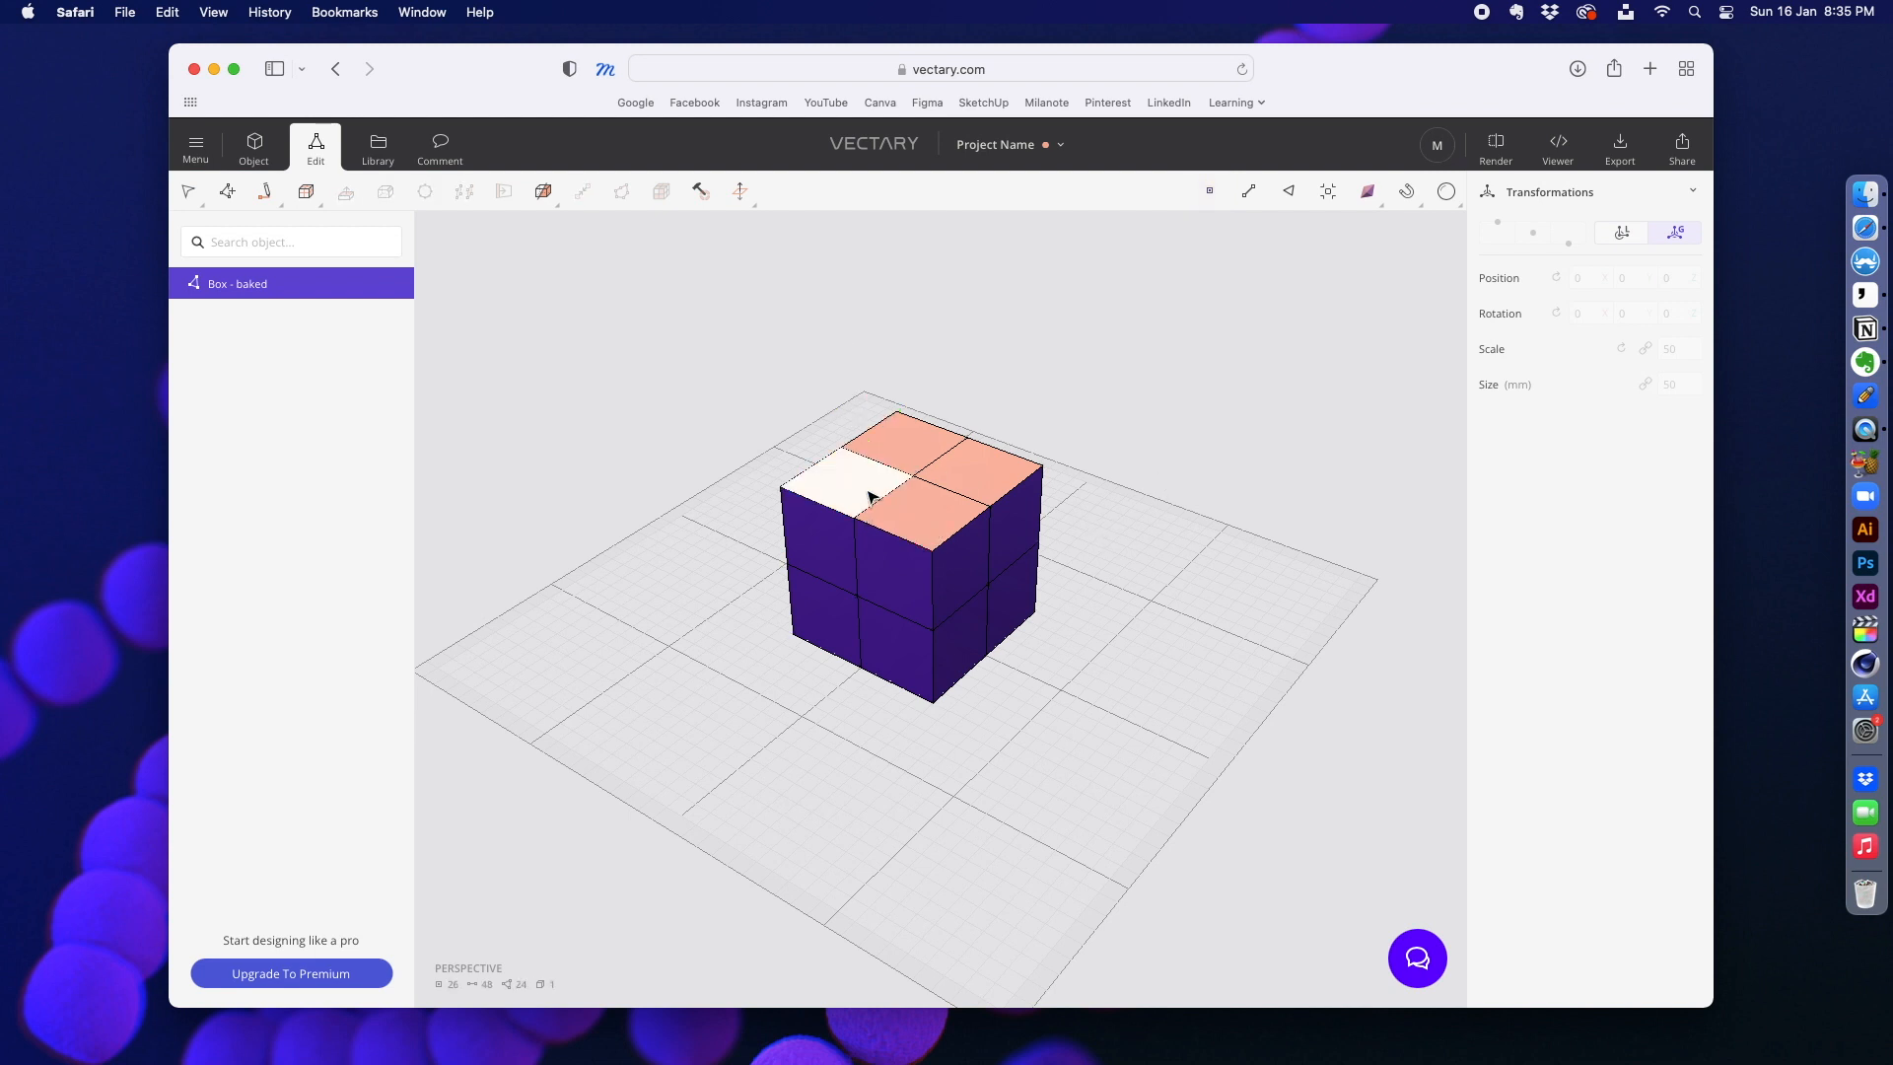
left_click(869, 492)
left_click_drag(839, 336, 836, 283)
key("super+z")
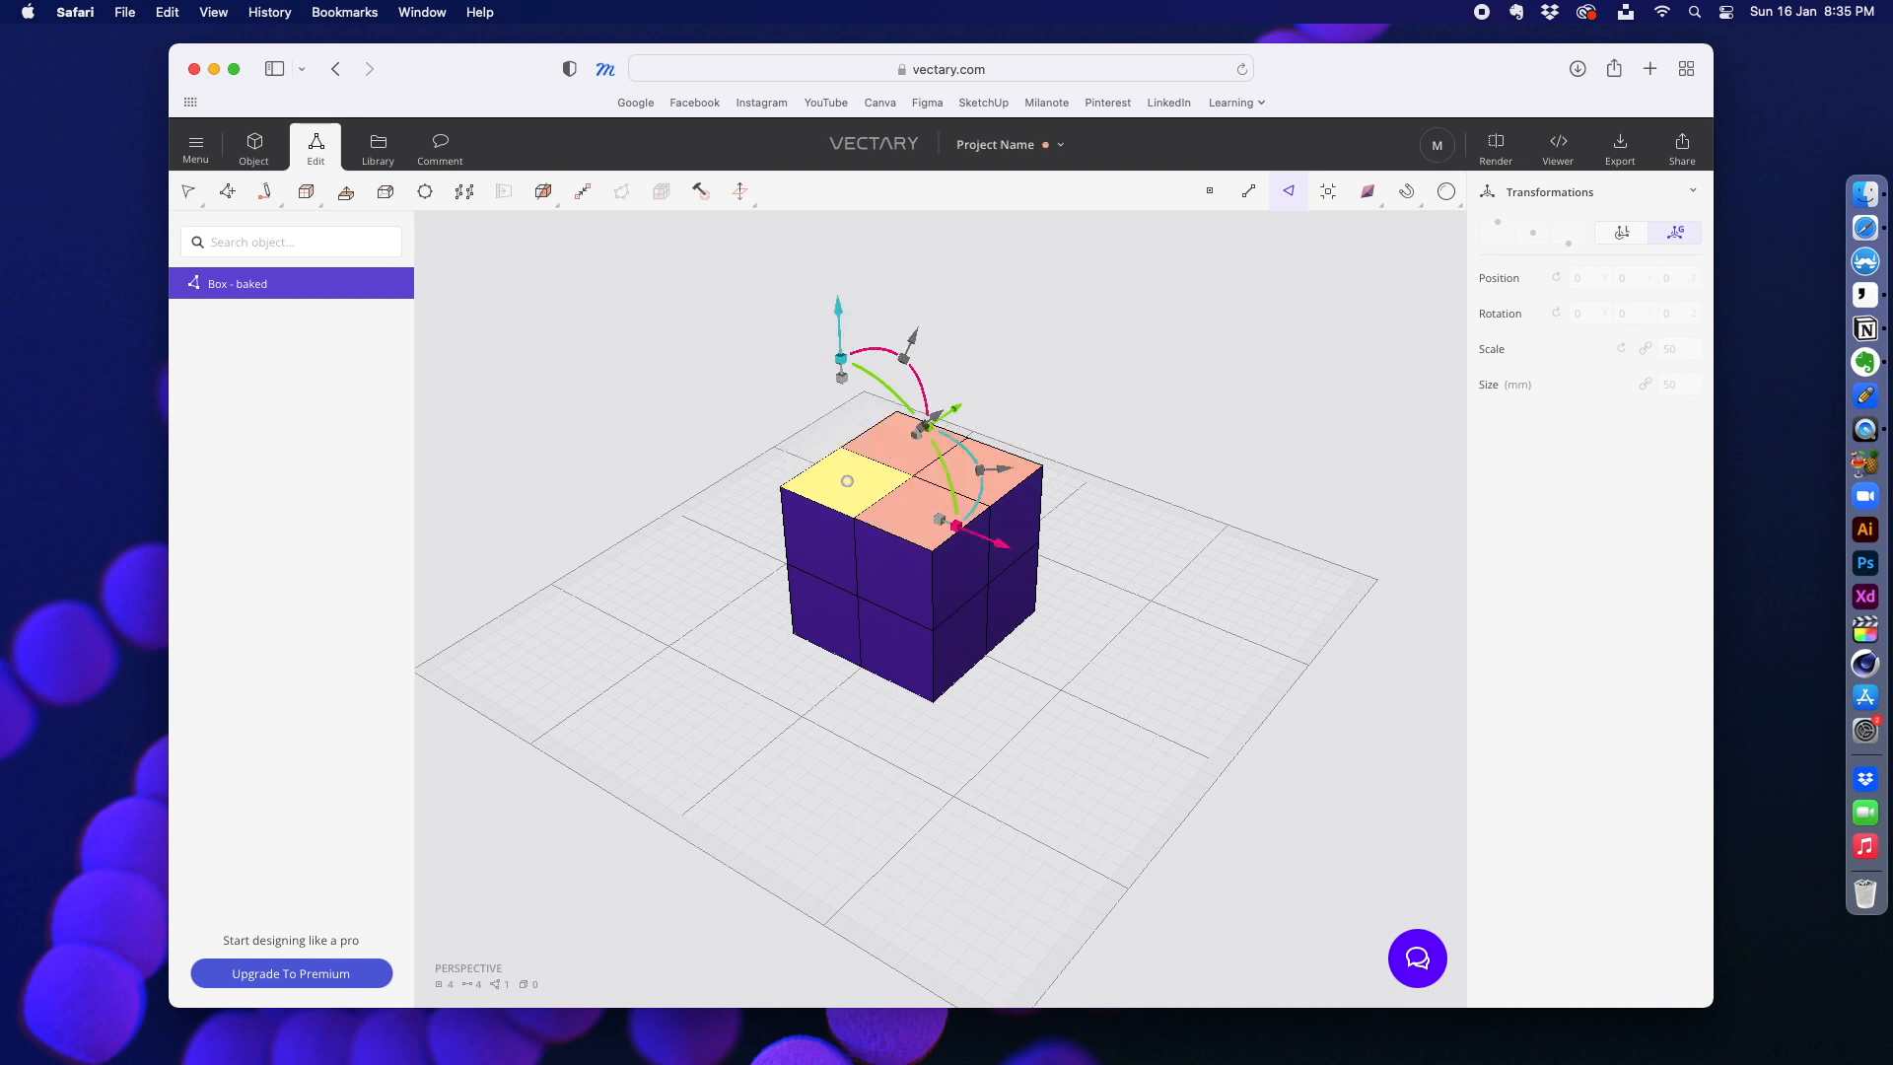
Step: Extrude the front quarter of the baked box's top face upward by about 40 mm
left_click(963, 560)
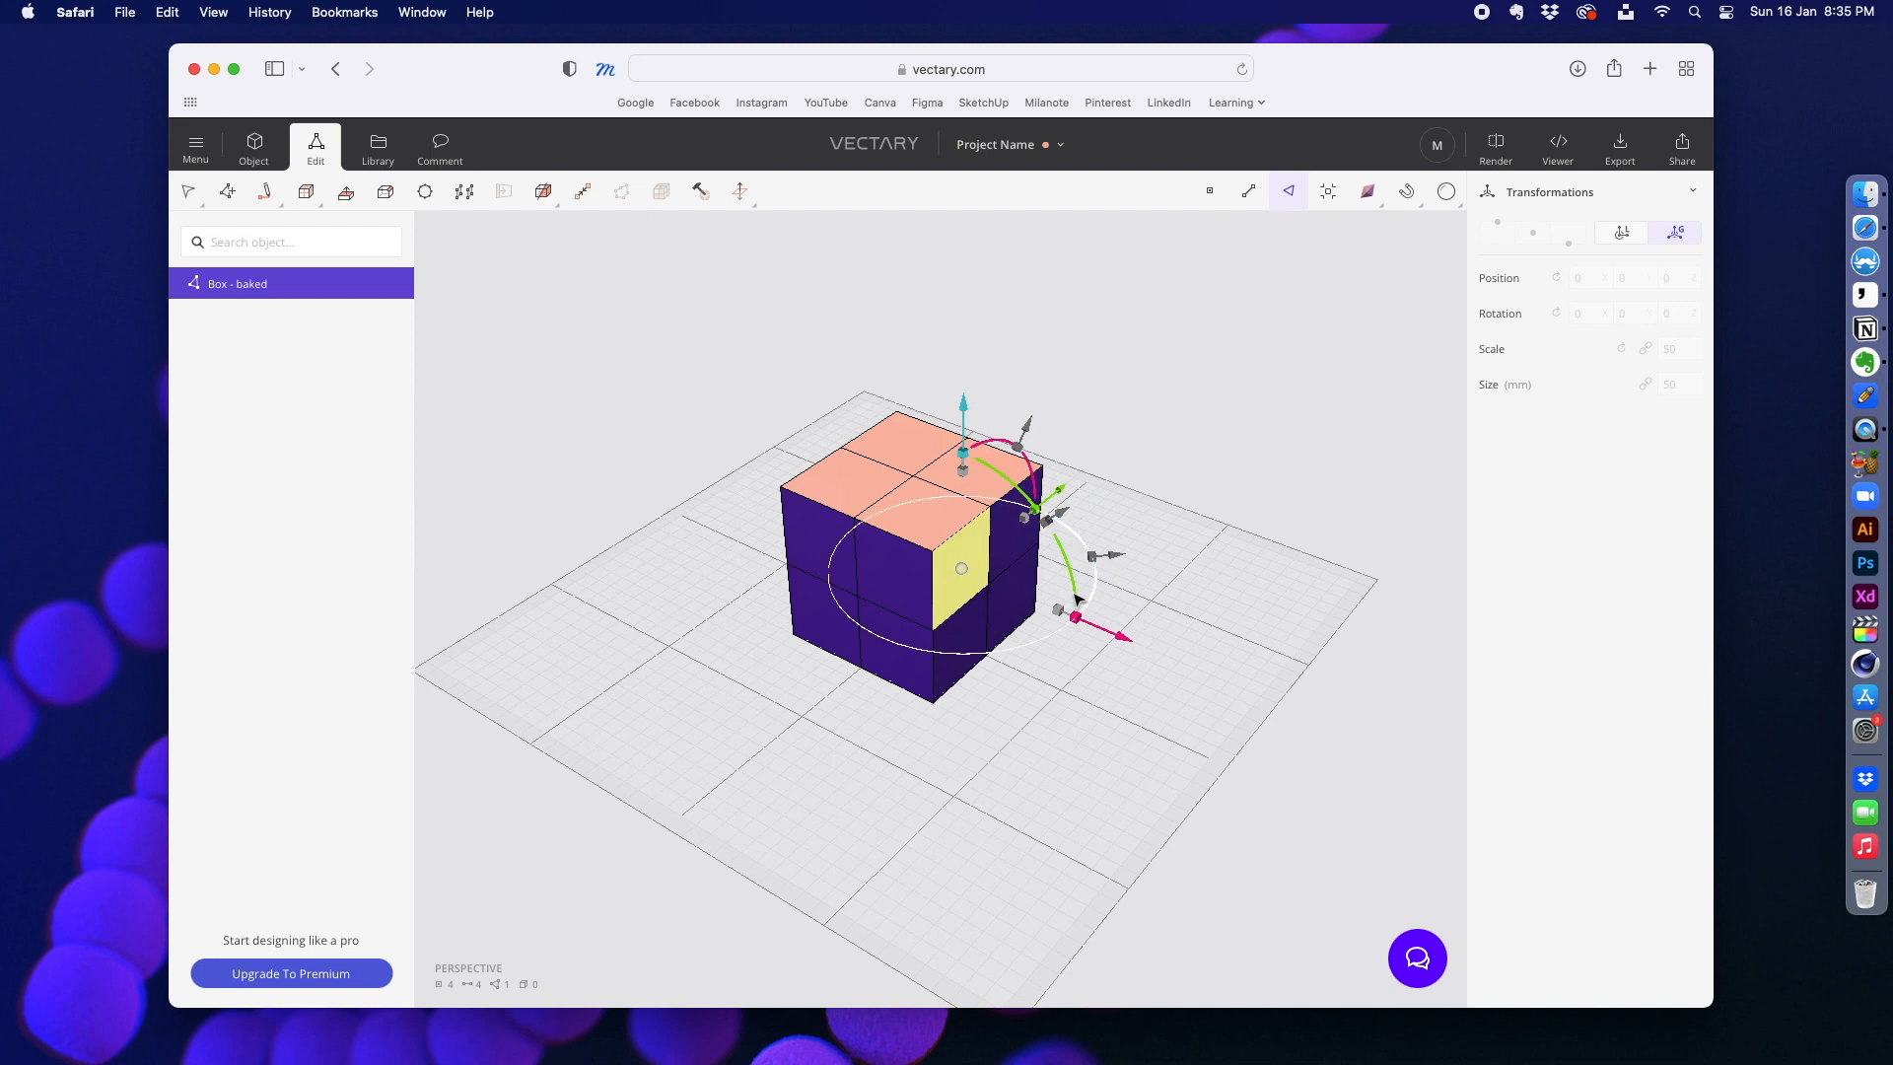
right_click(979, 552)
left_click(959, 553)
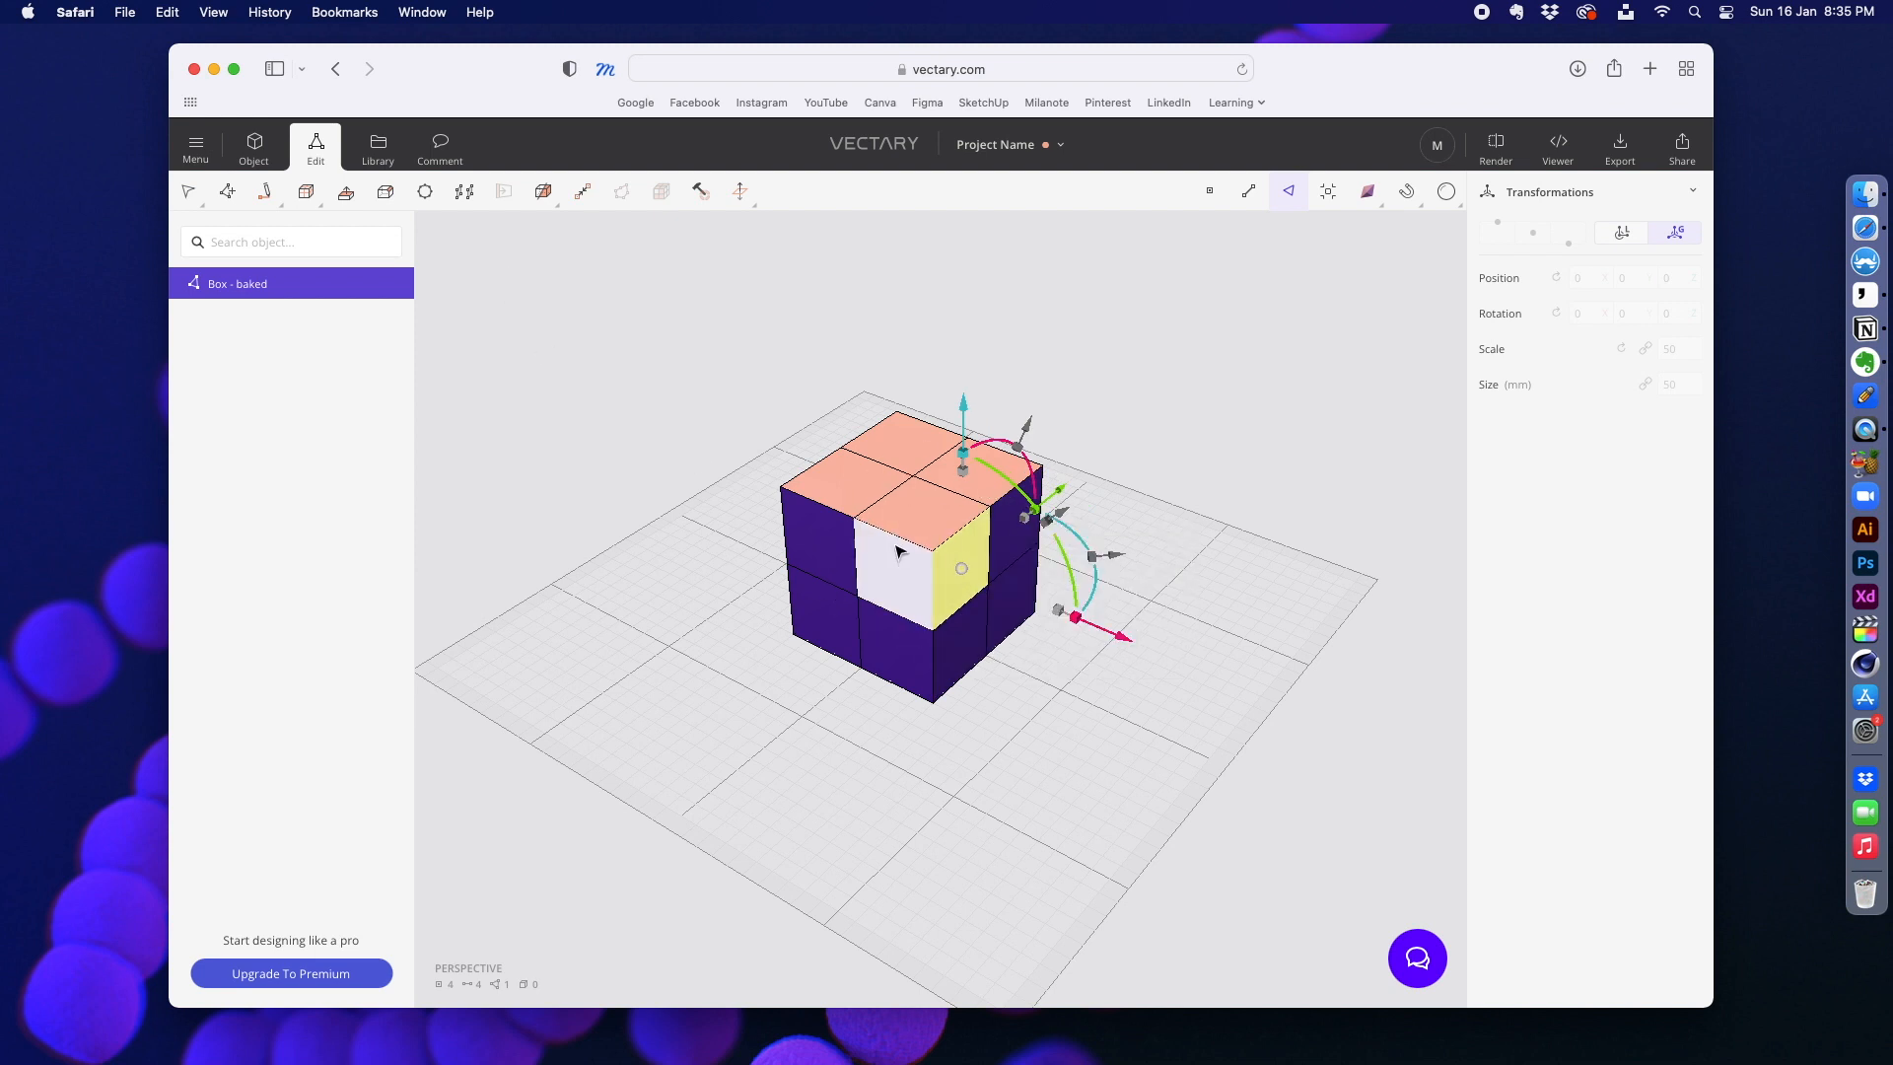
left_click(891, 512)
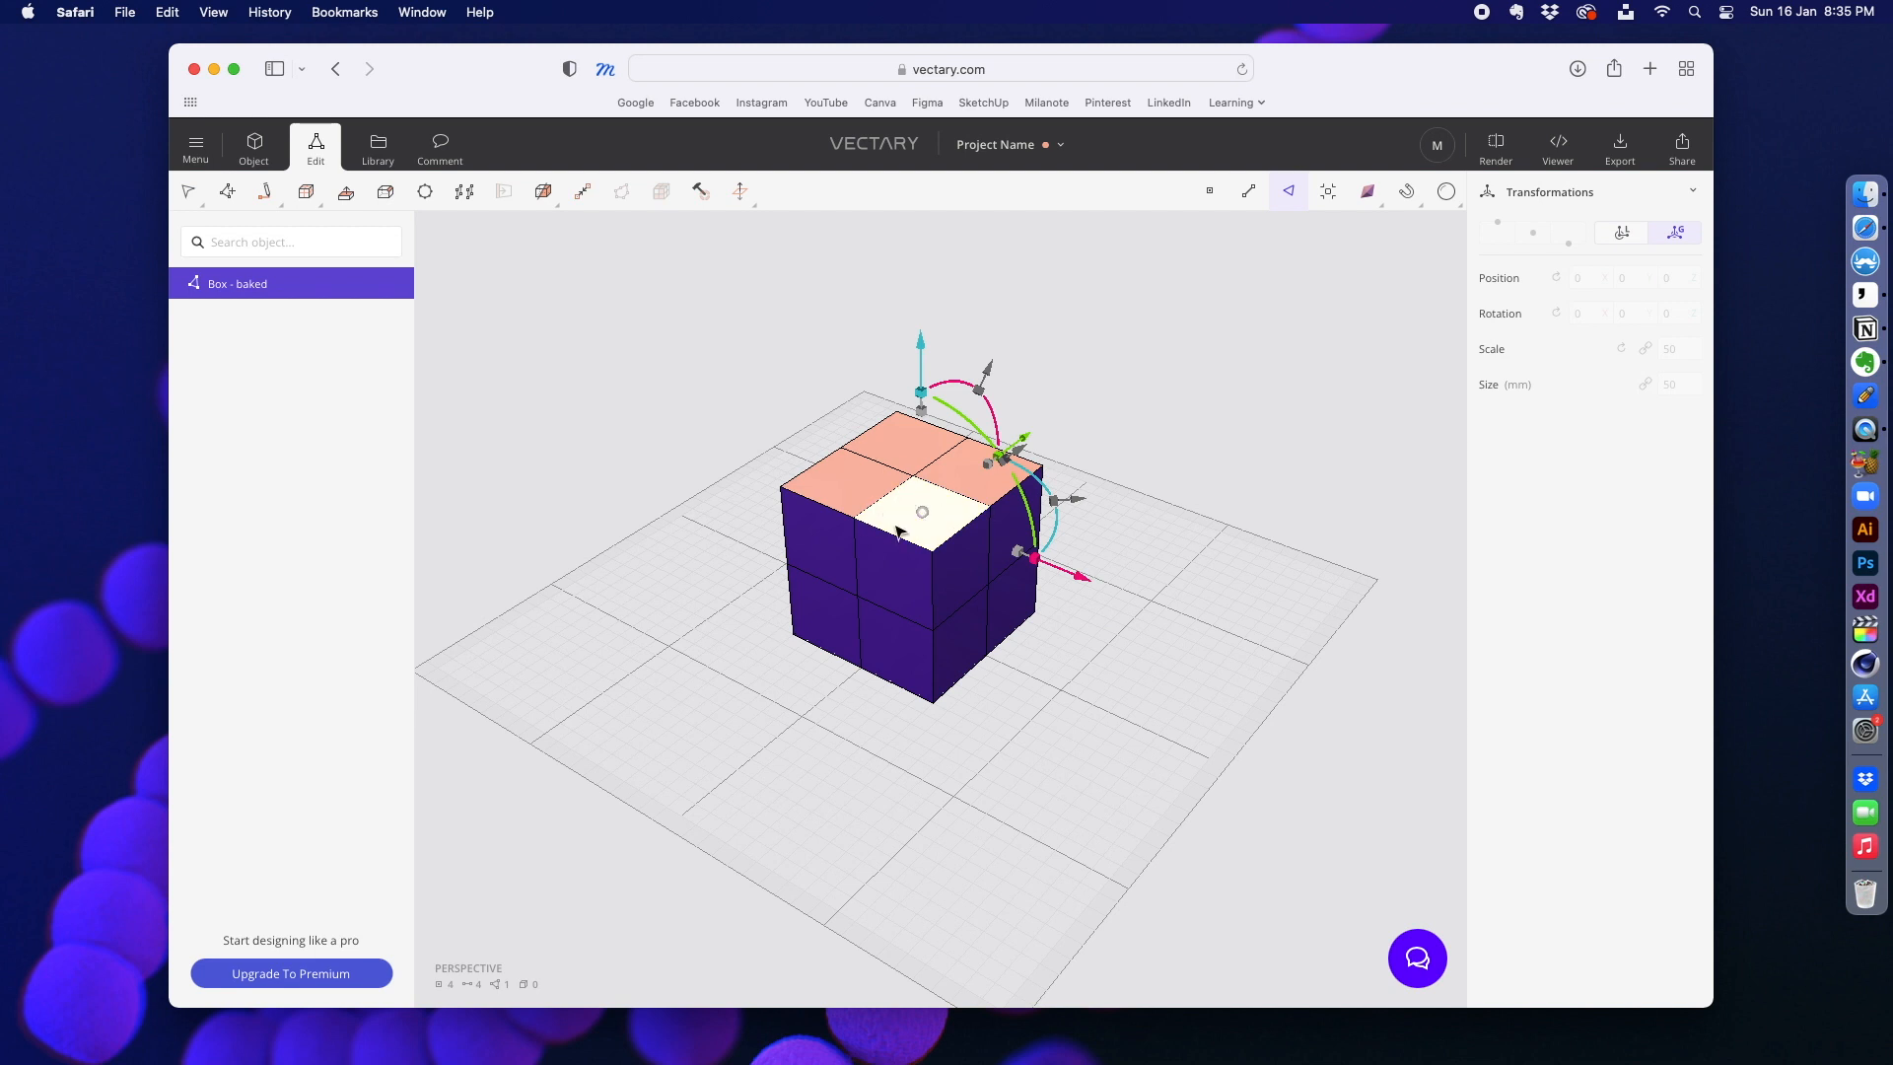
left_click(304, 194)
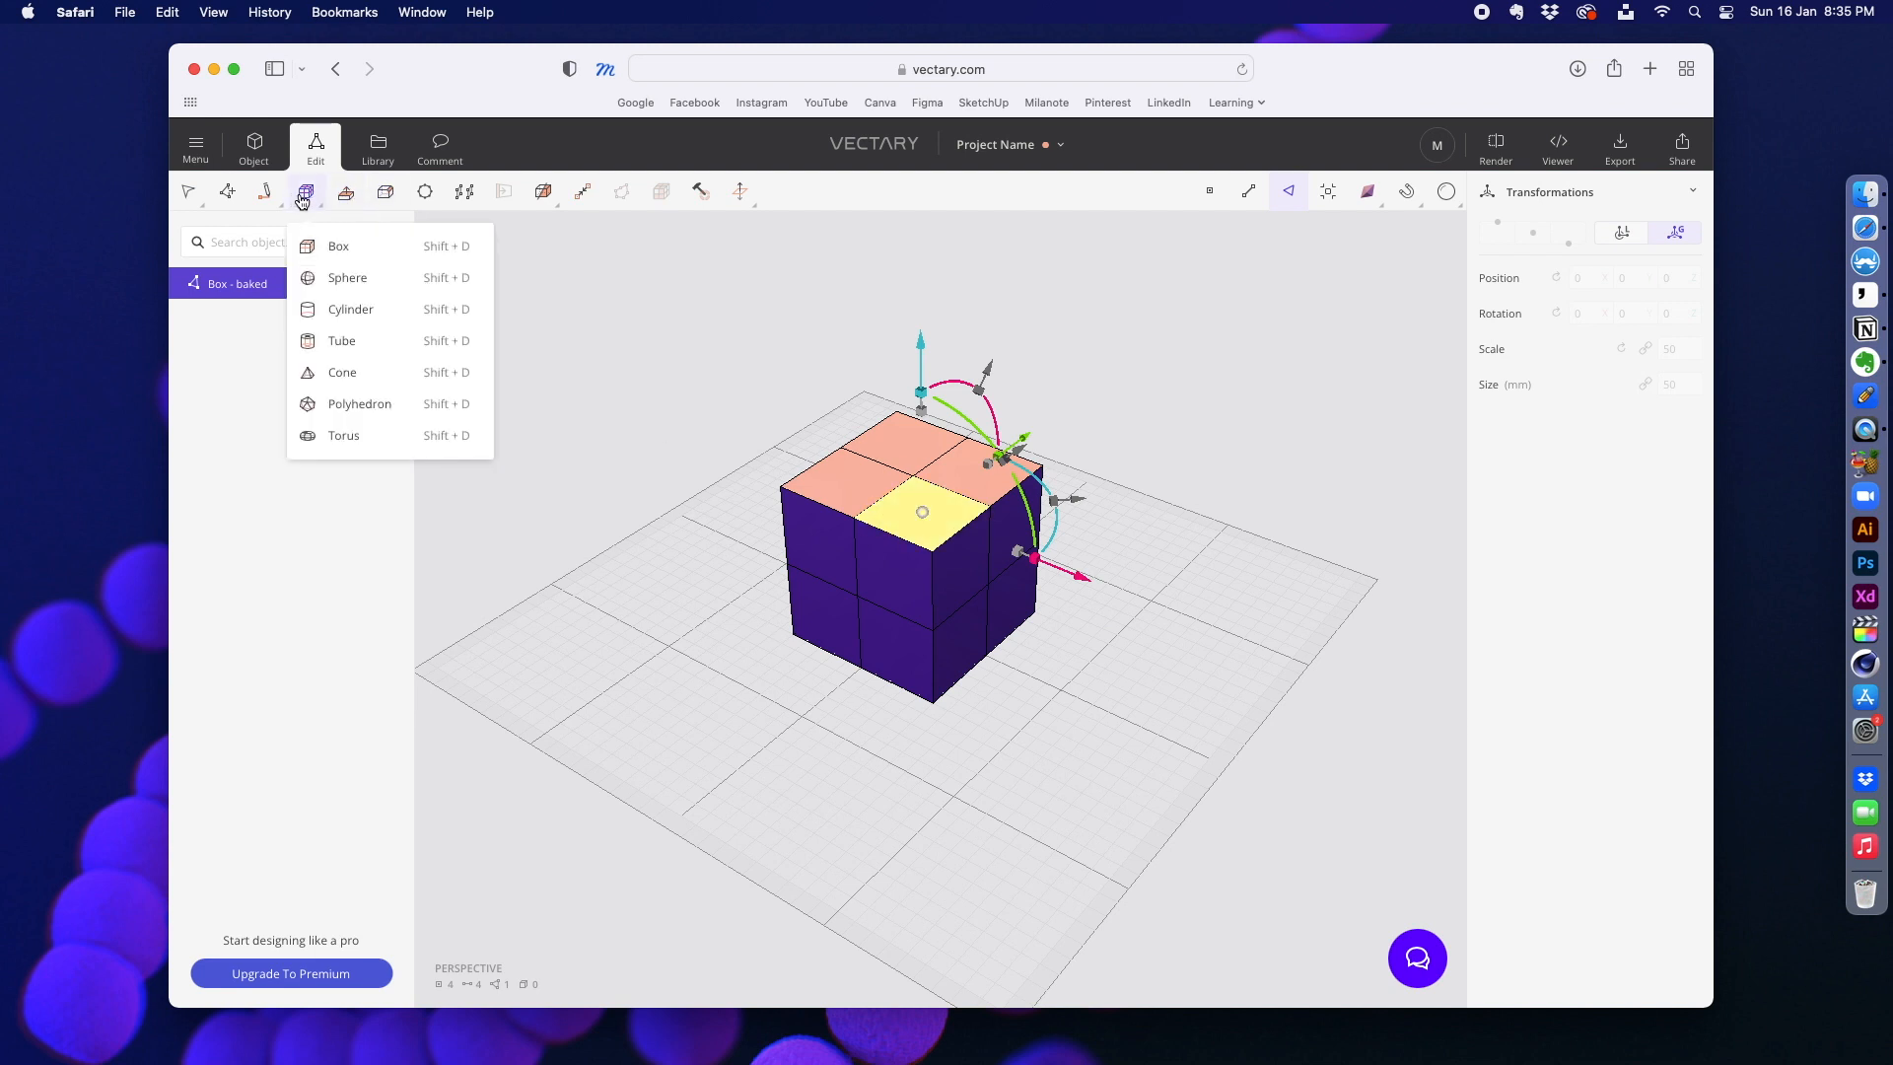
left_click(338, 196)
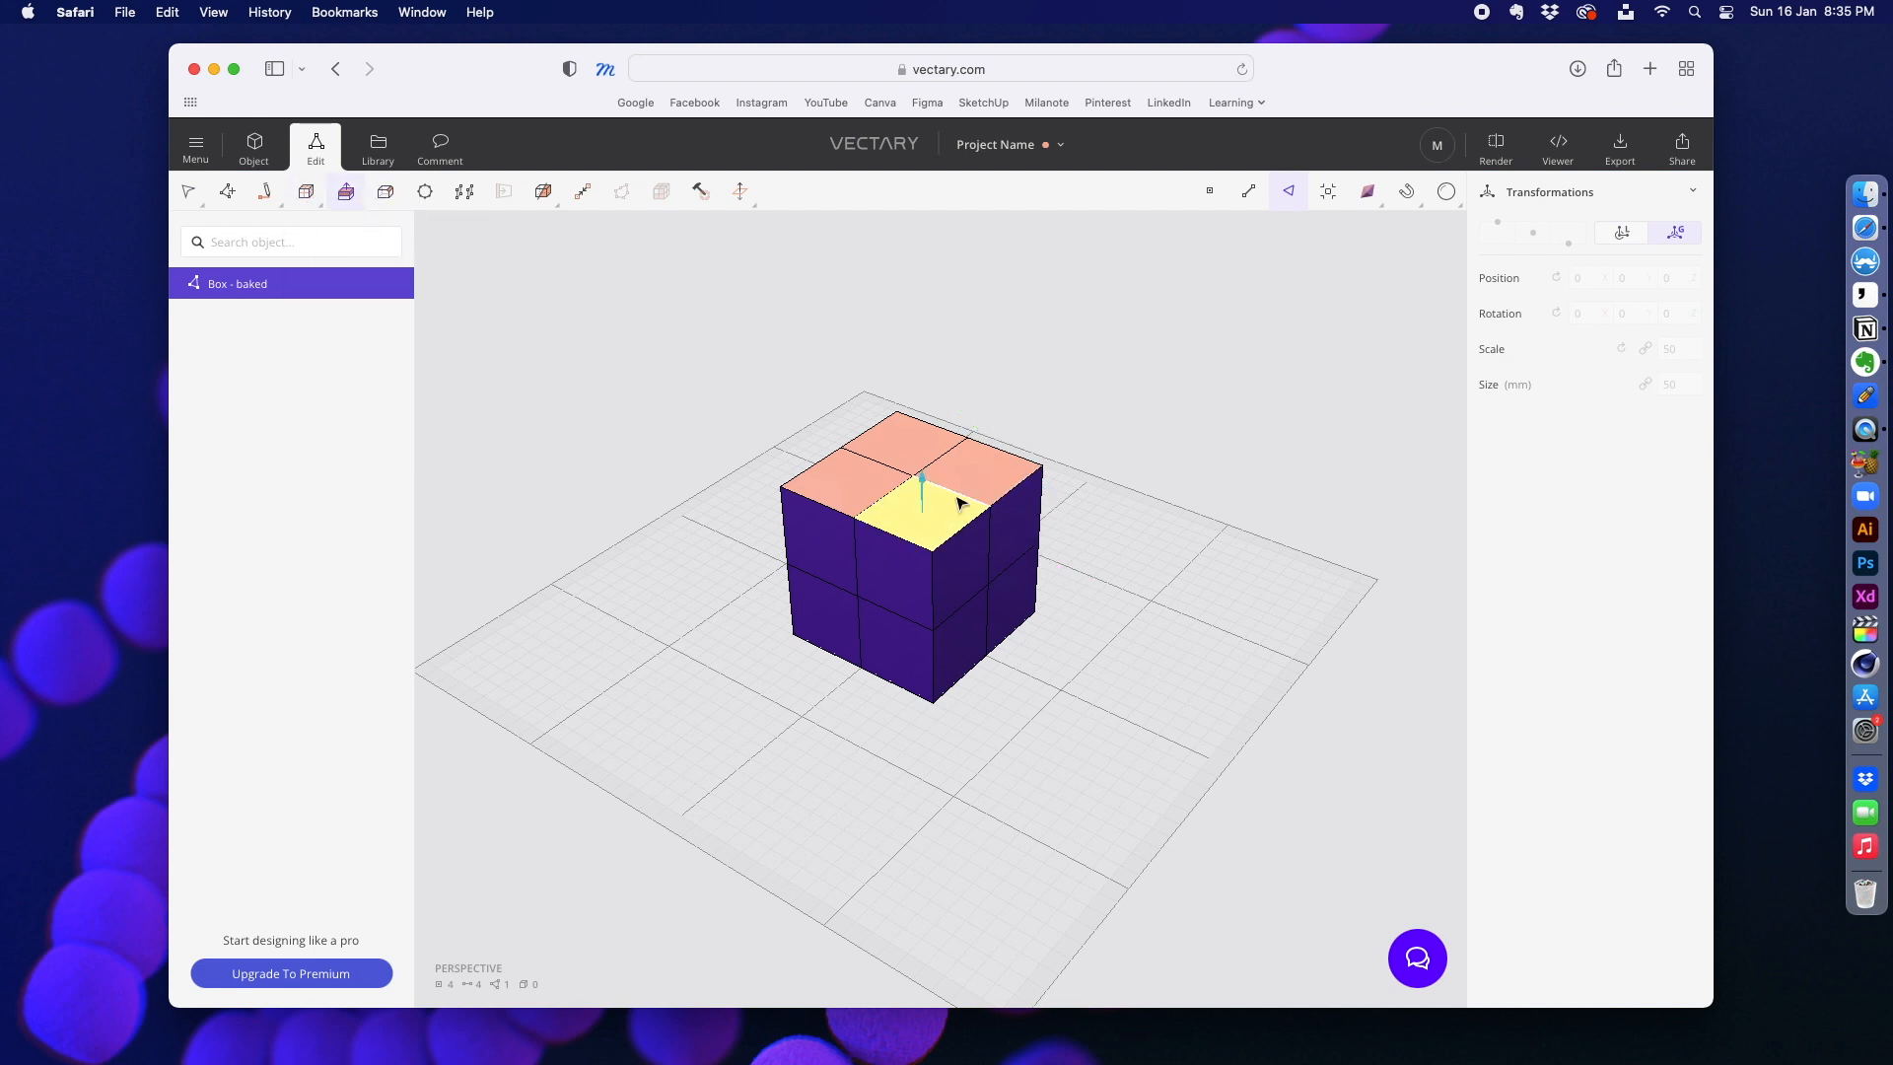
left_click_drag(929, 494, 921, 443)
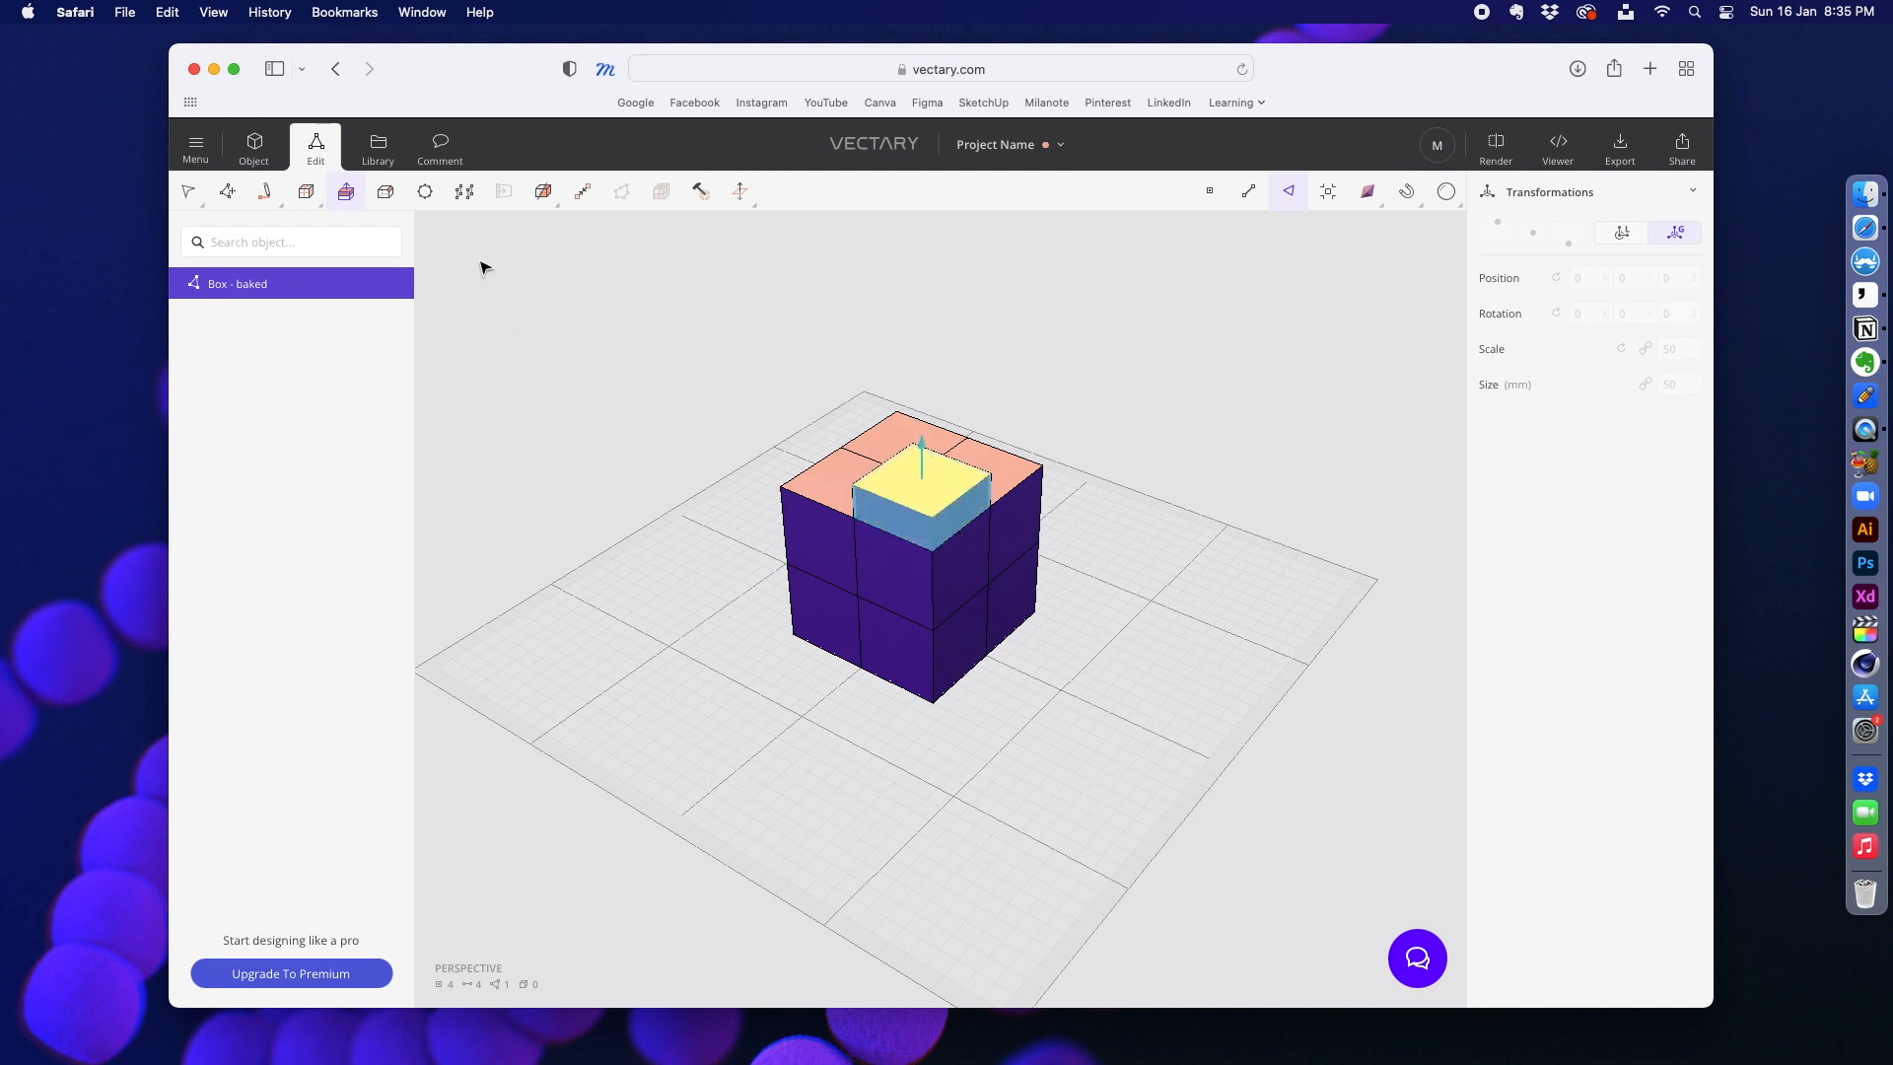
left_click_drag(922, 449, 922, 417)
left_click(305, 193)
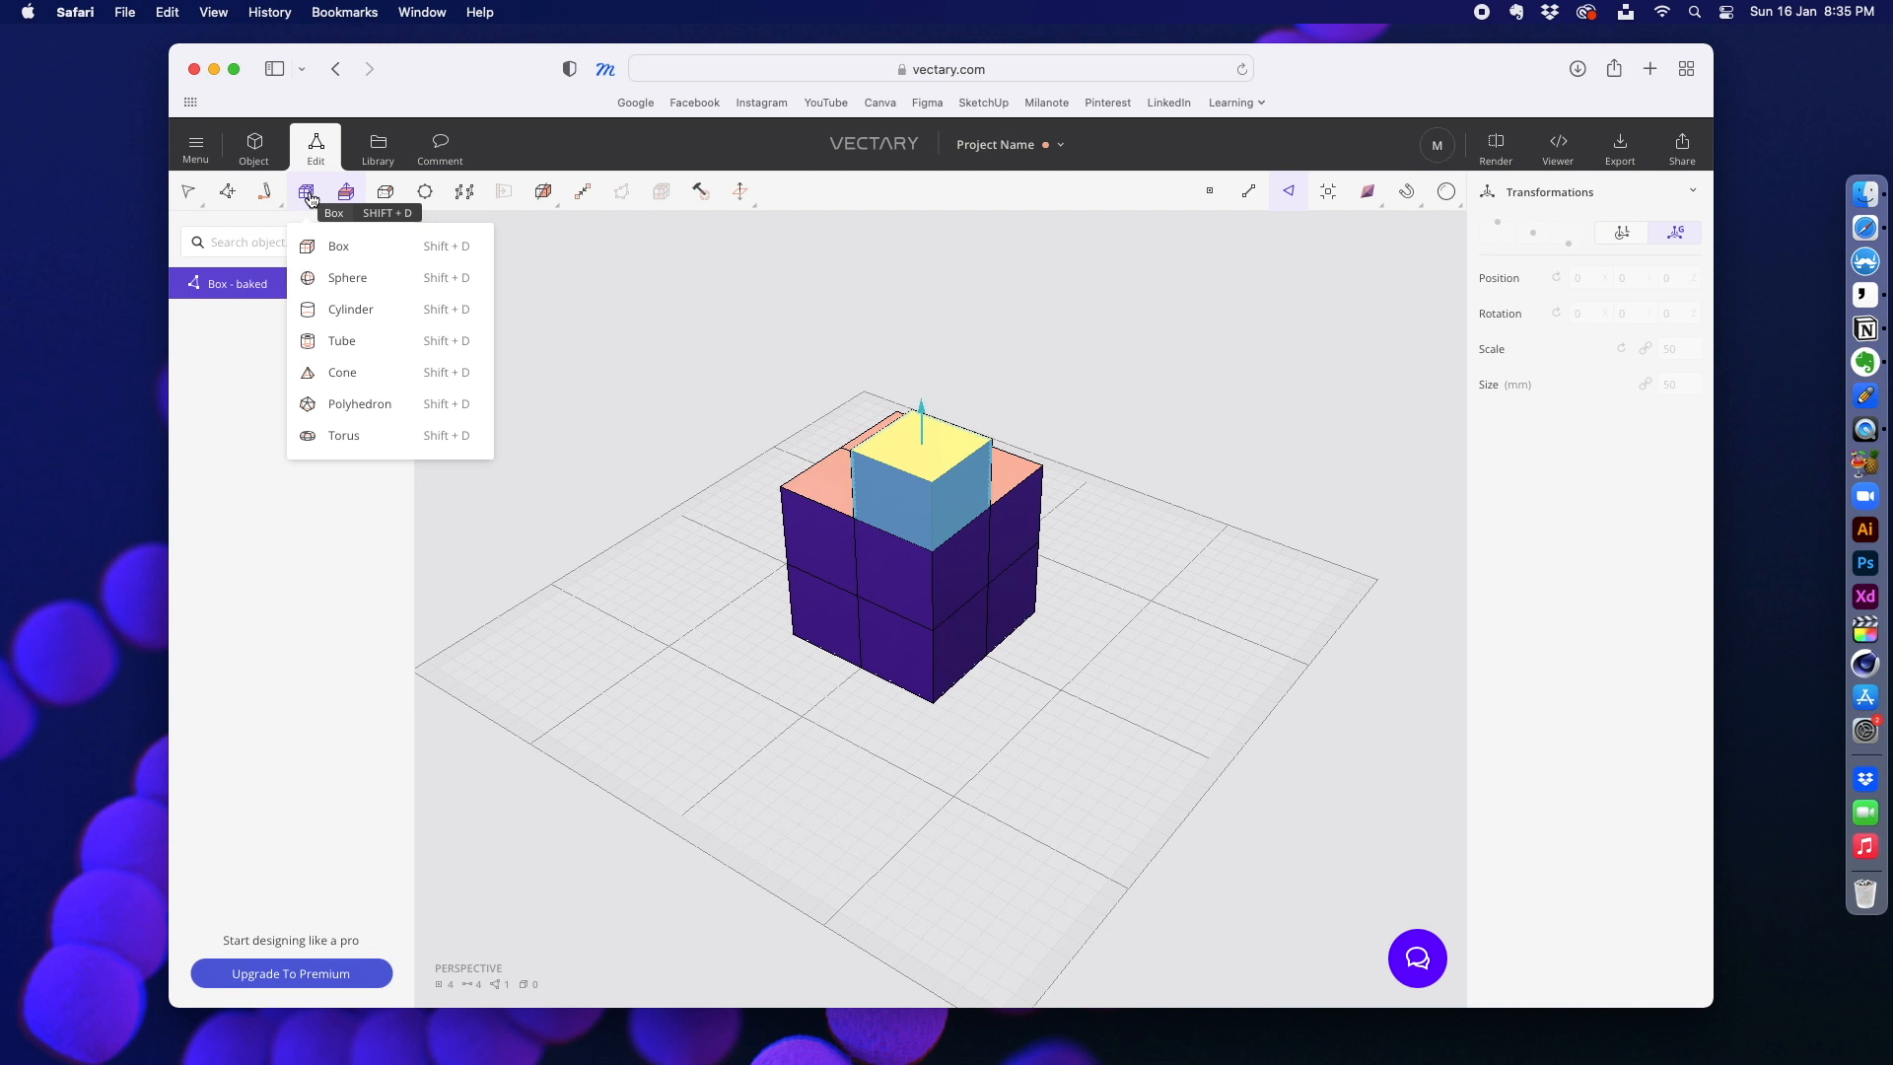
Step: Delete the top face of the extruded block so that it is open at the top
key("Delete")
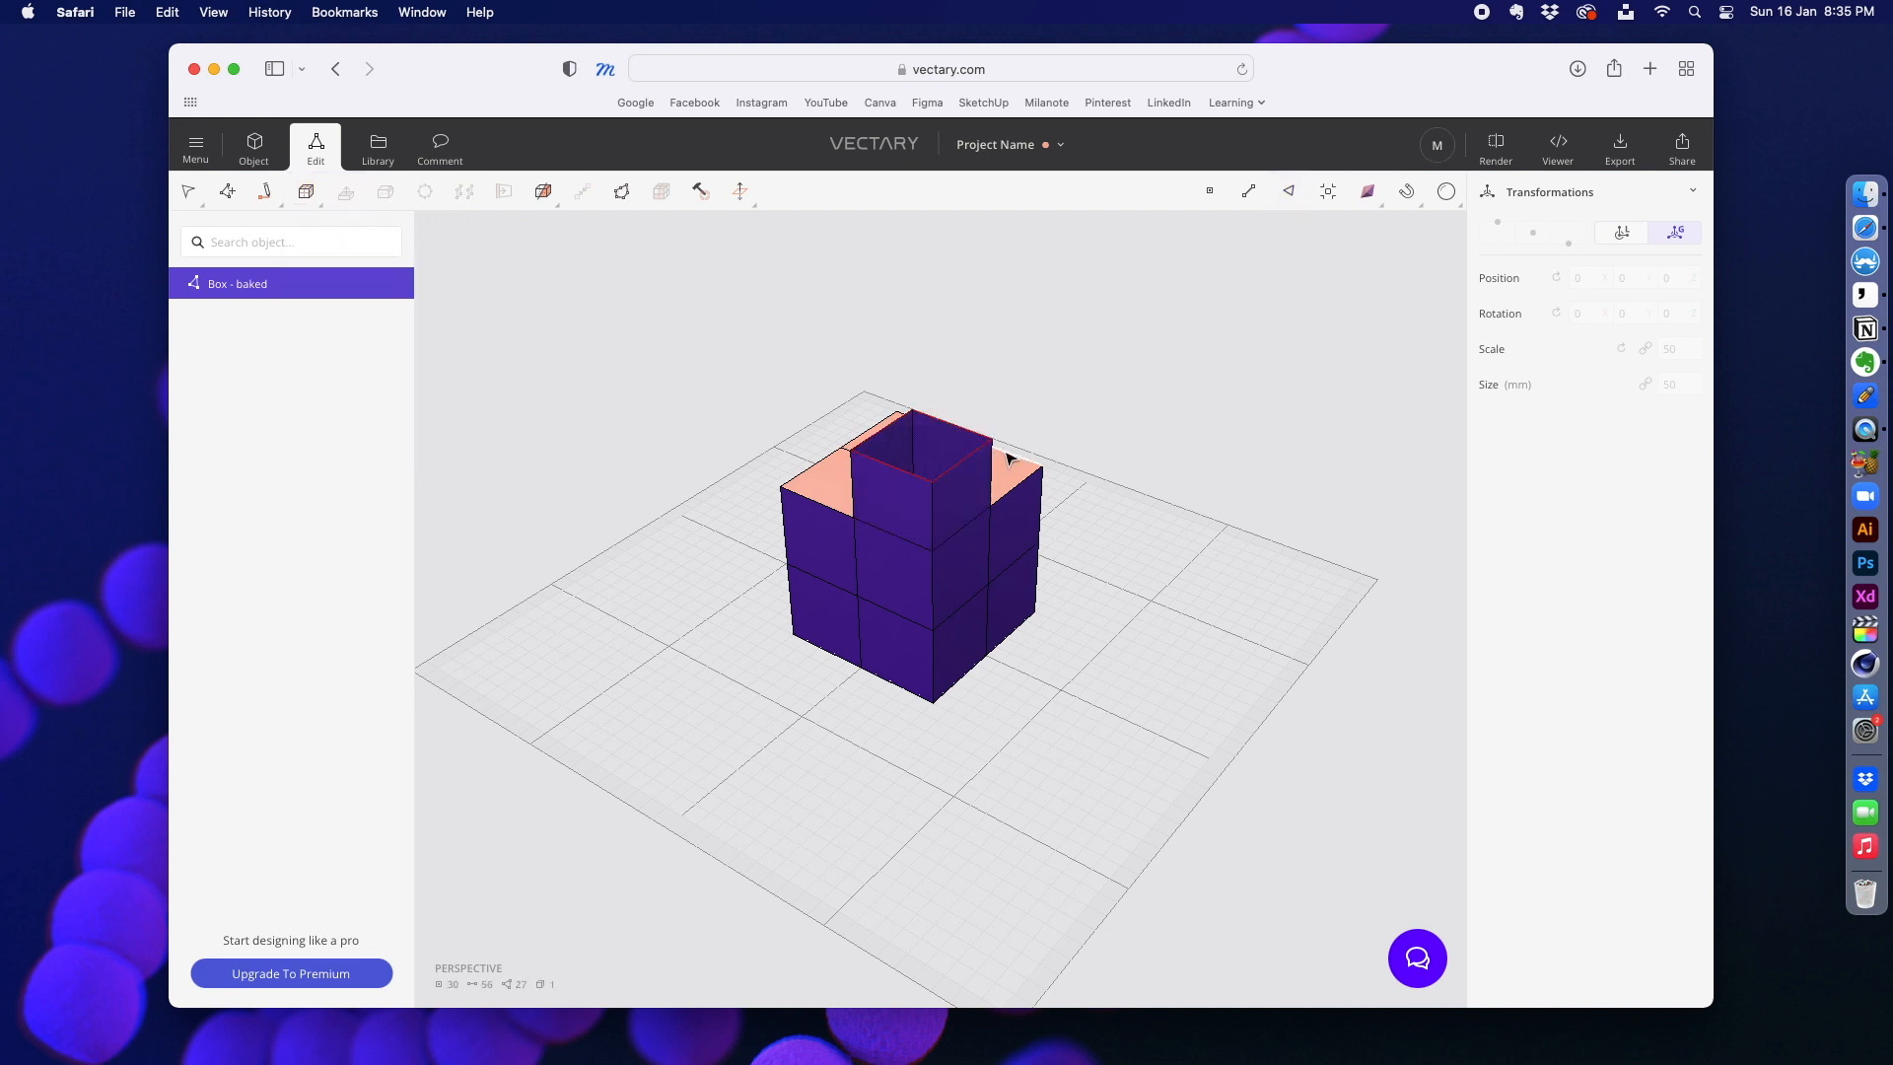
key("super+z")
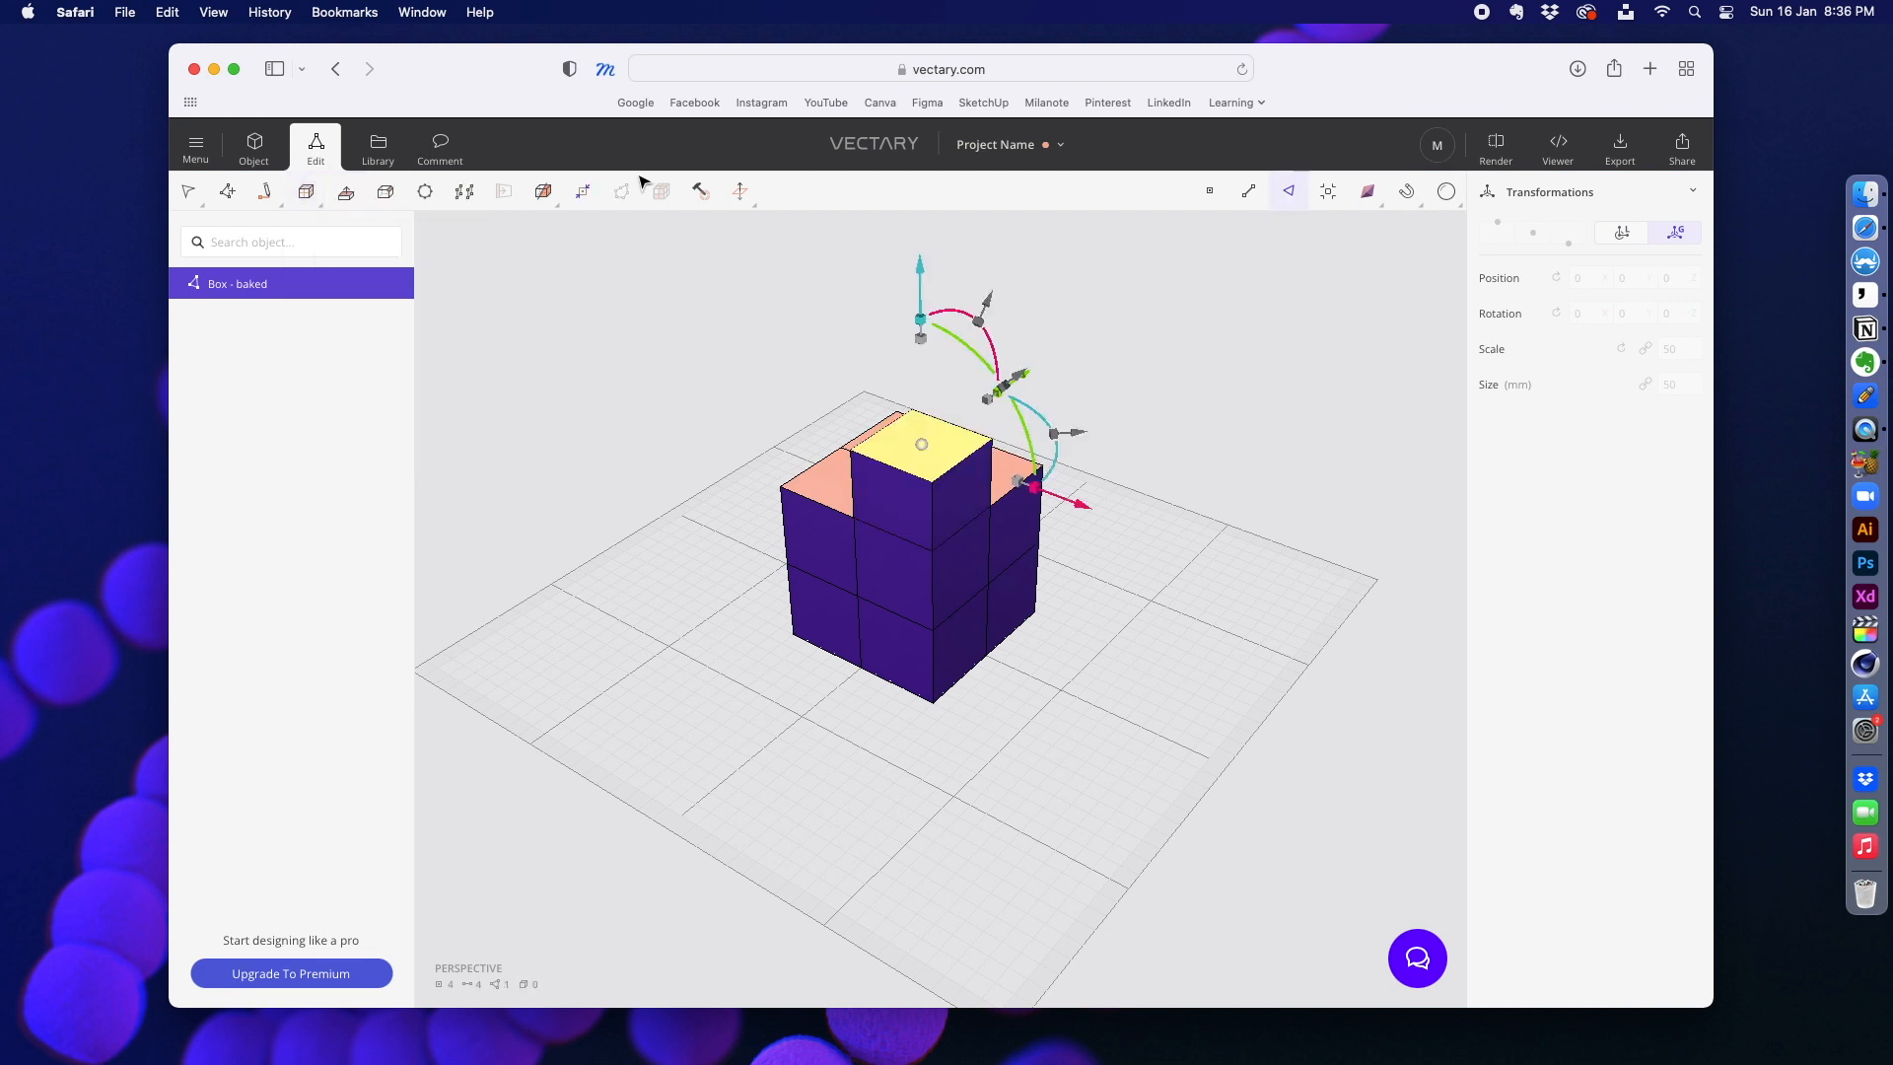
key("Delete")
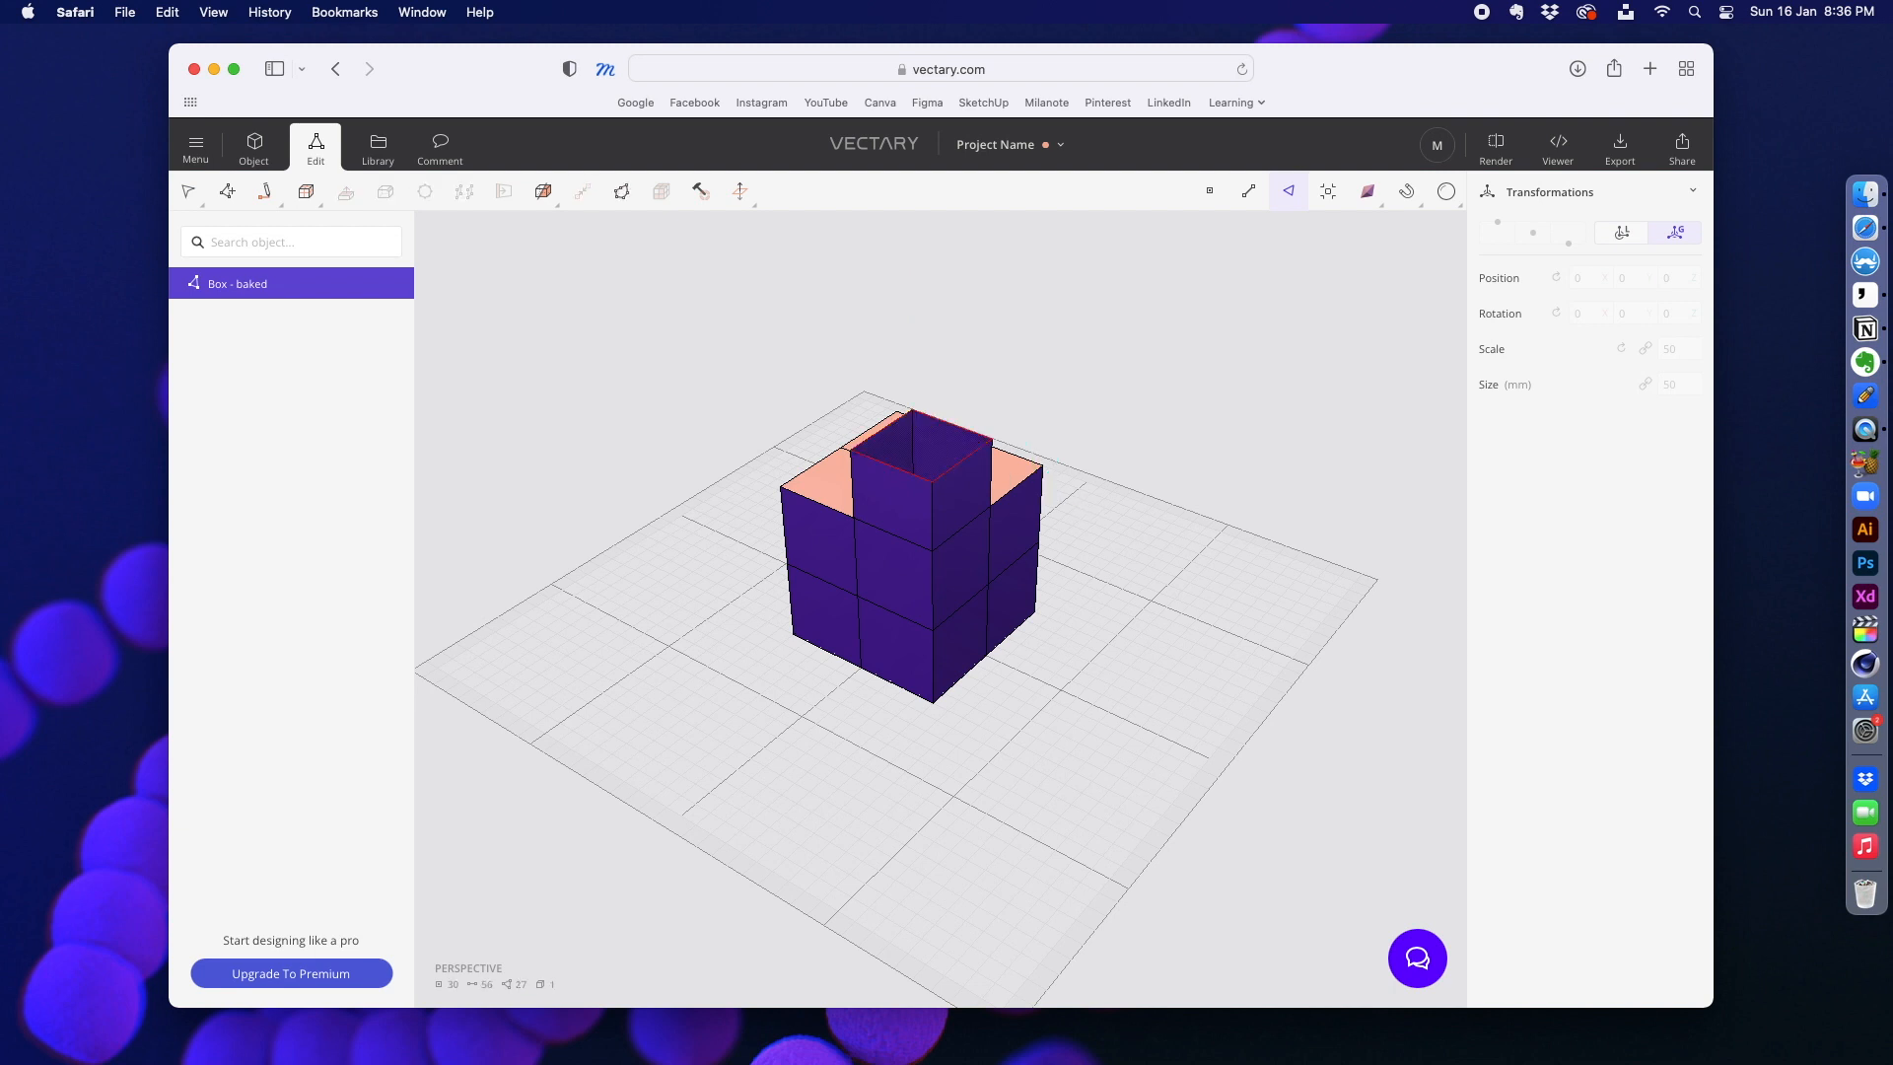
right_click_drag(758, 345, 681, 365)
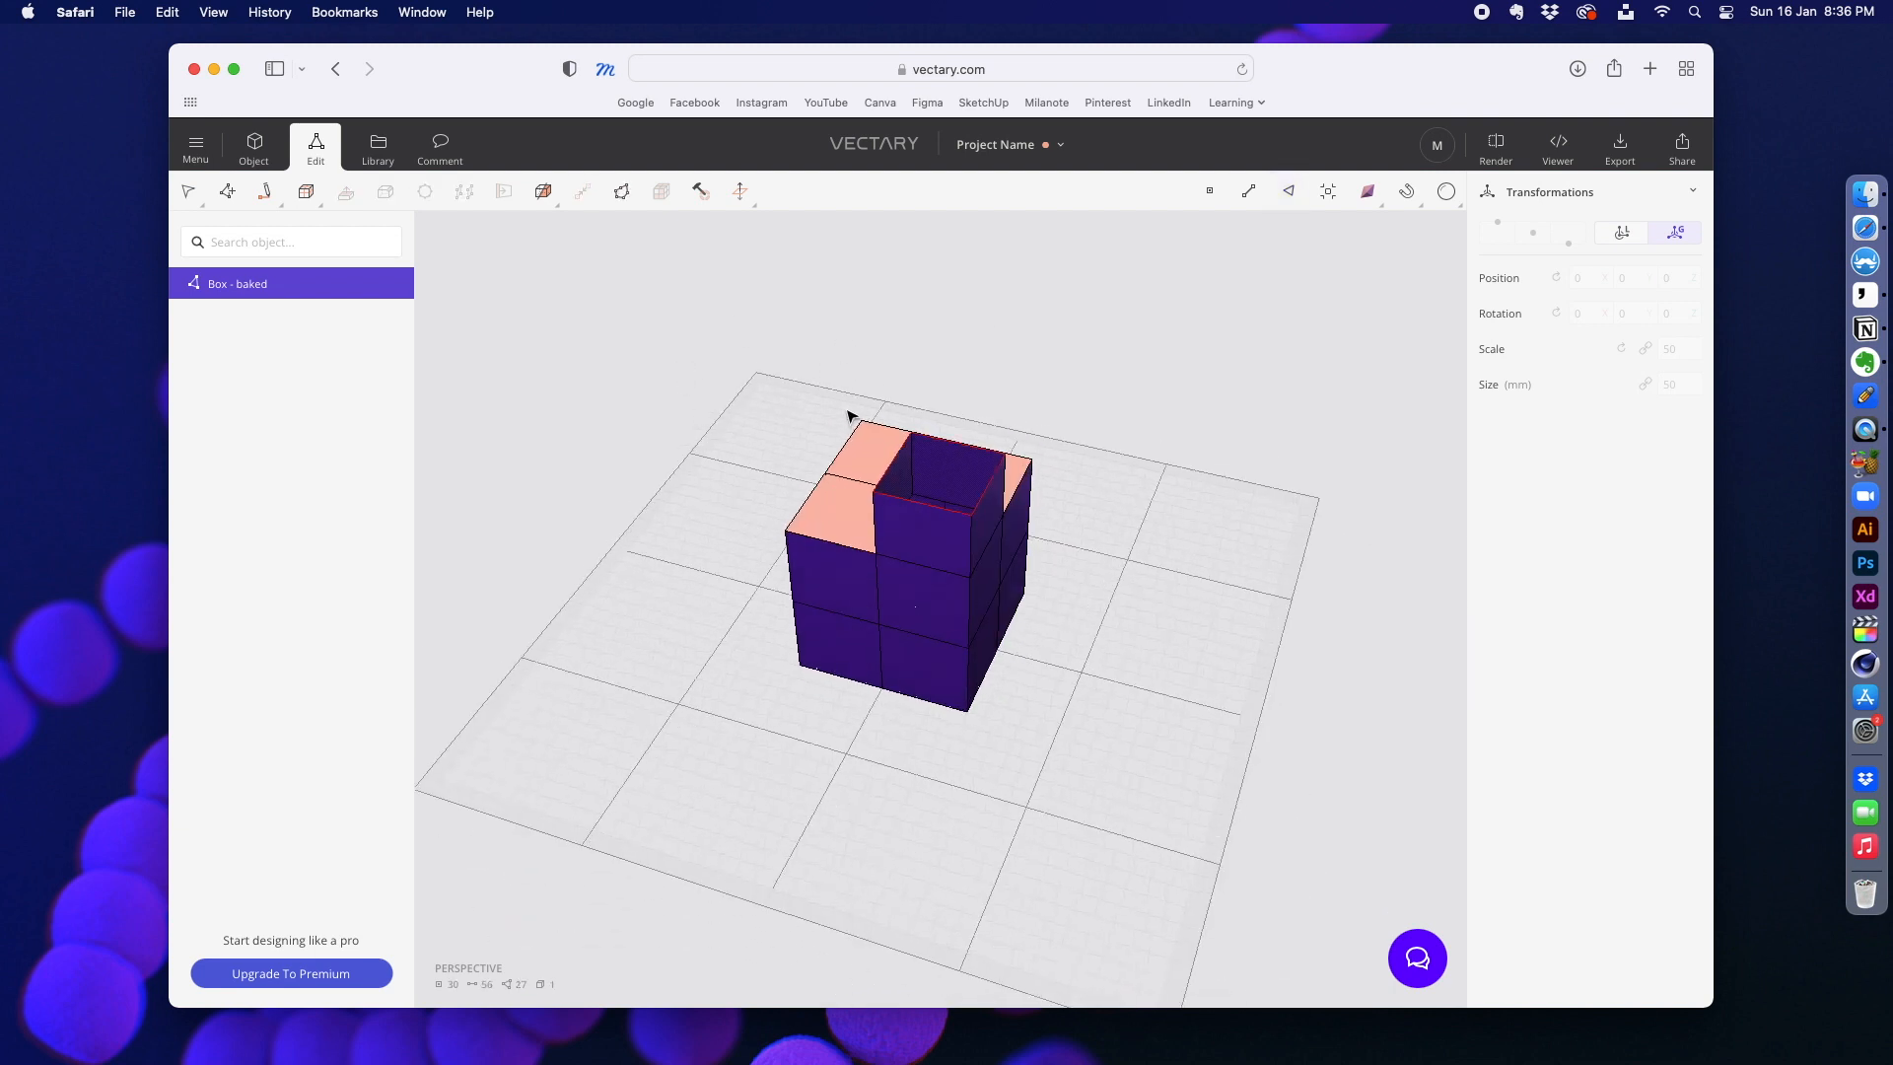
right_click_drag(804, 382, 760, 405)
right_click_drag(1187, 427, 760, 372)
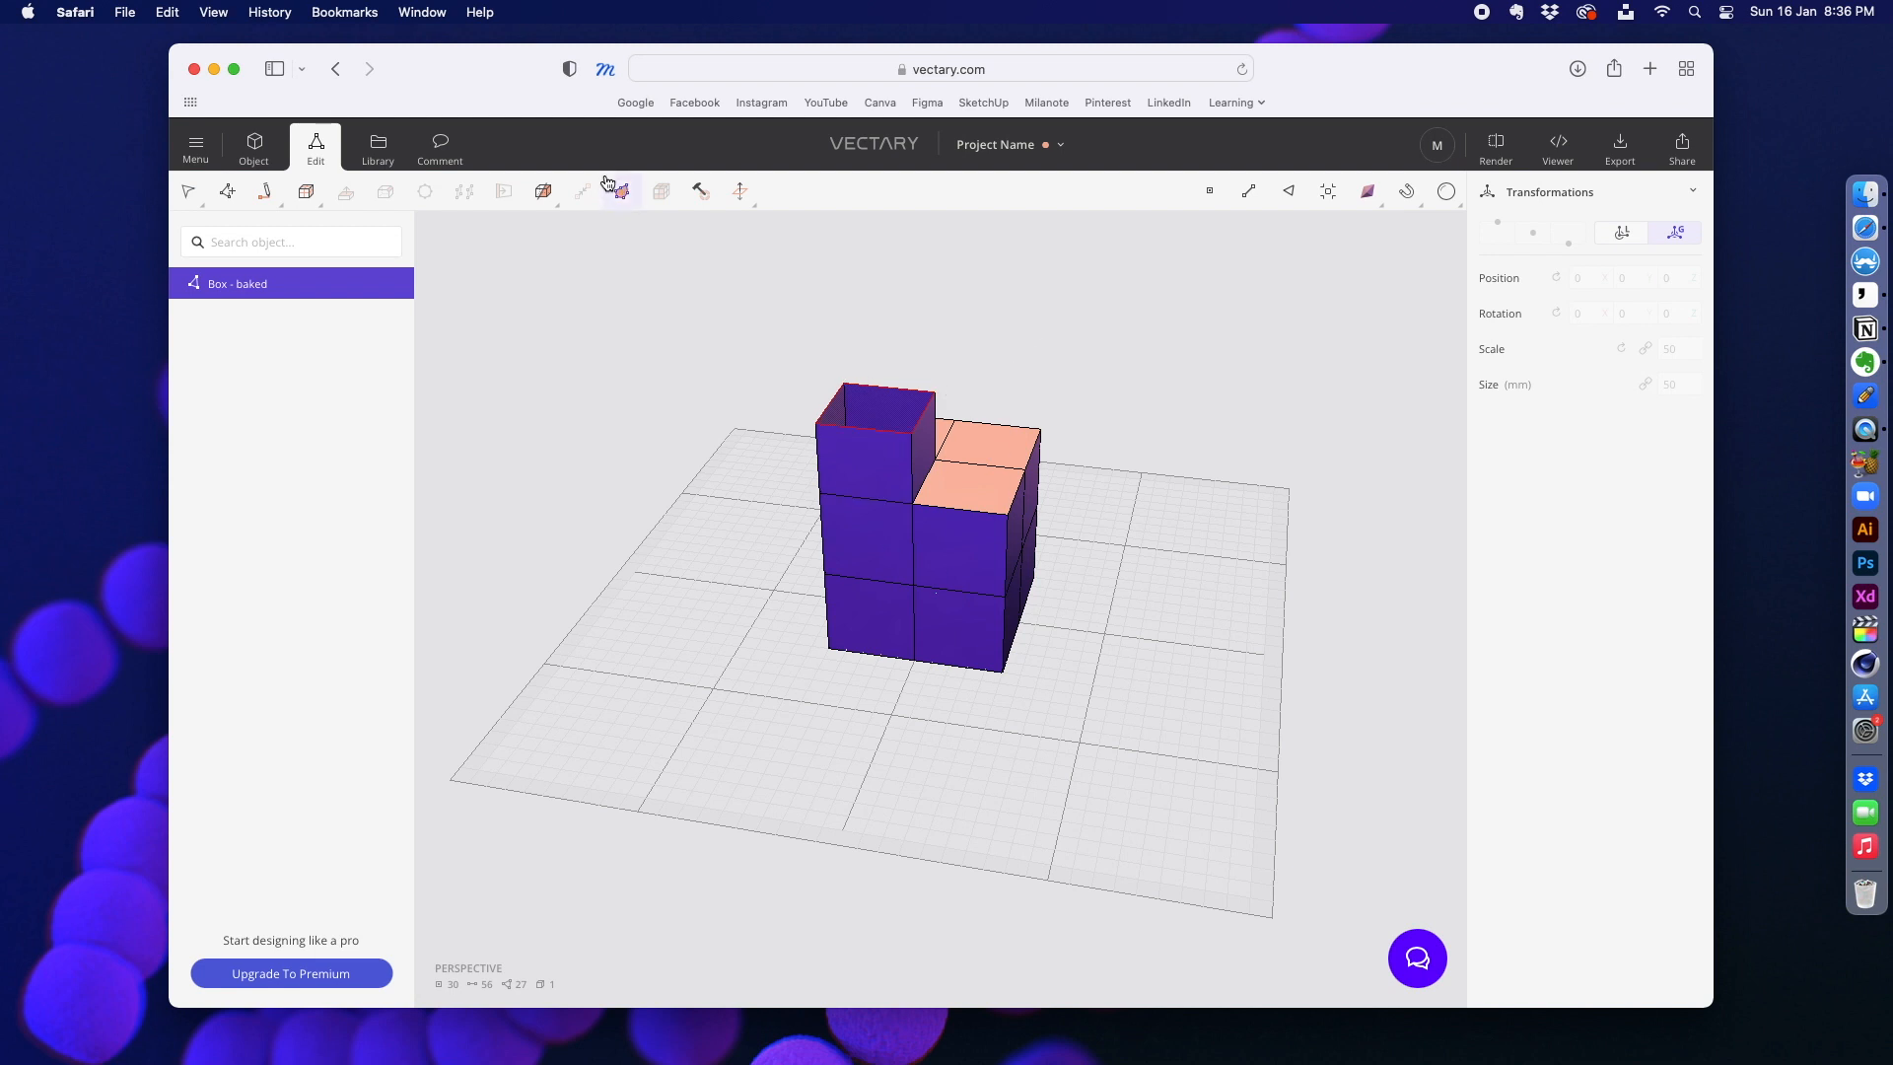
Step: Return to object mode, add a Sphere Light and move it above and in front of the box, to about X 144, Z 198
left_click(254, 146)
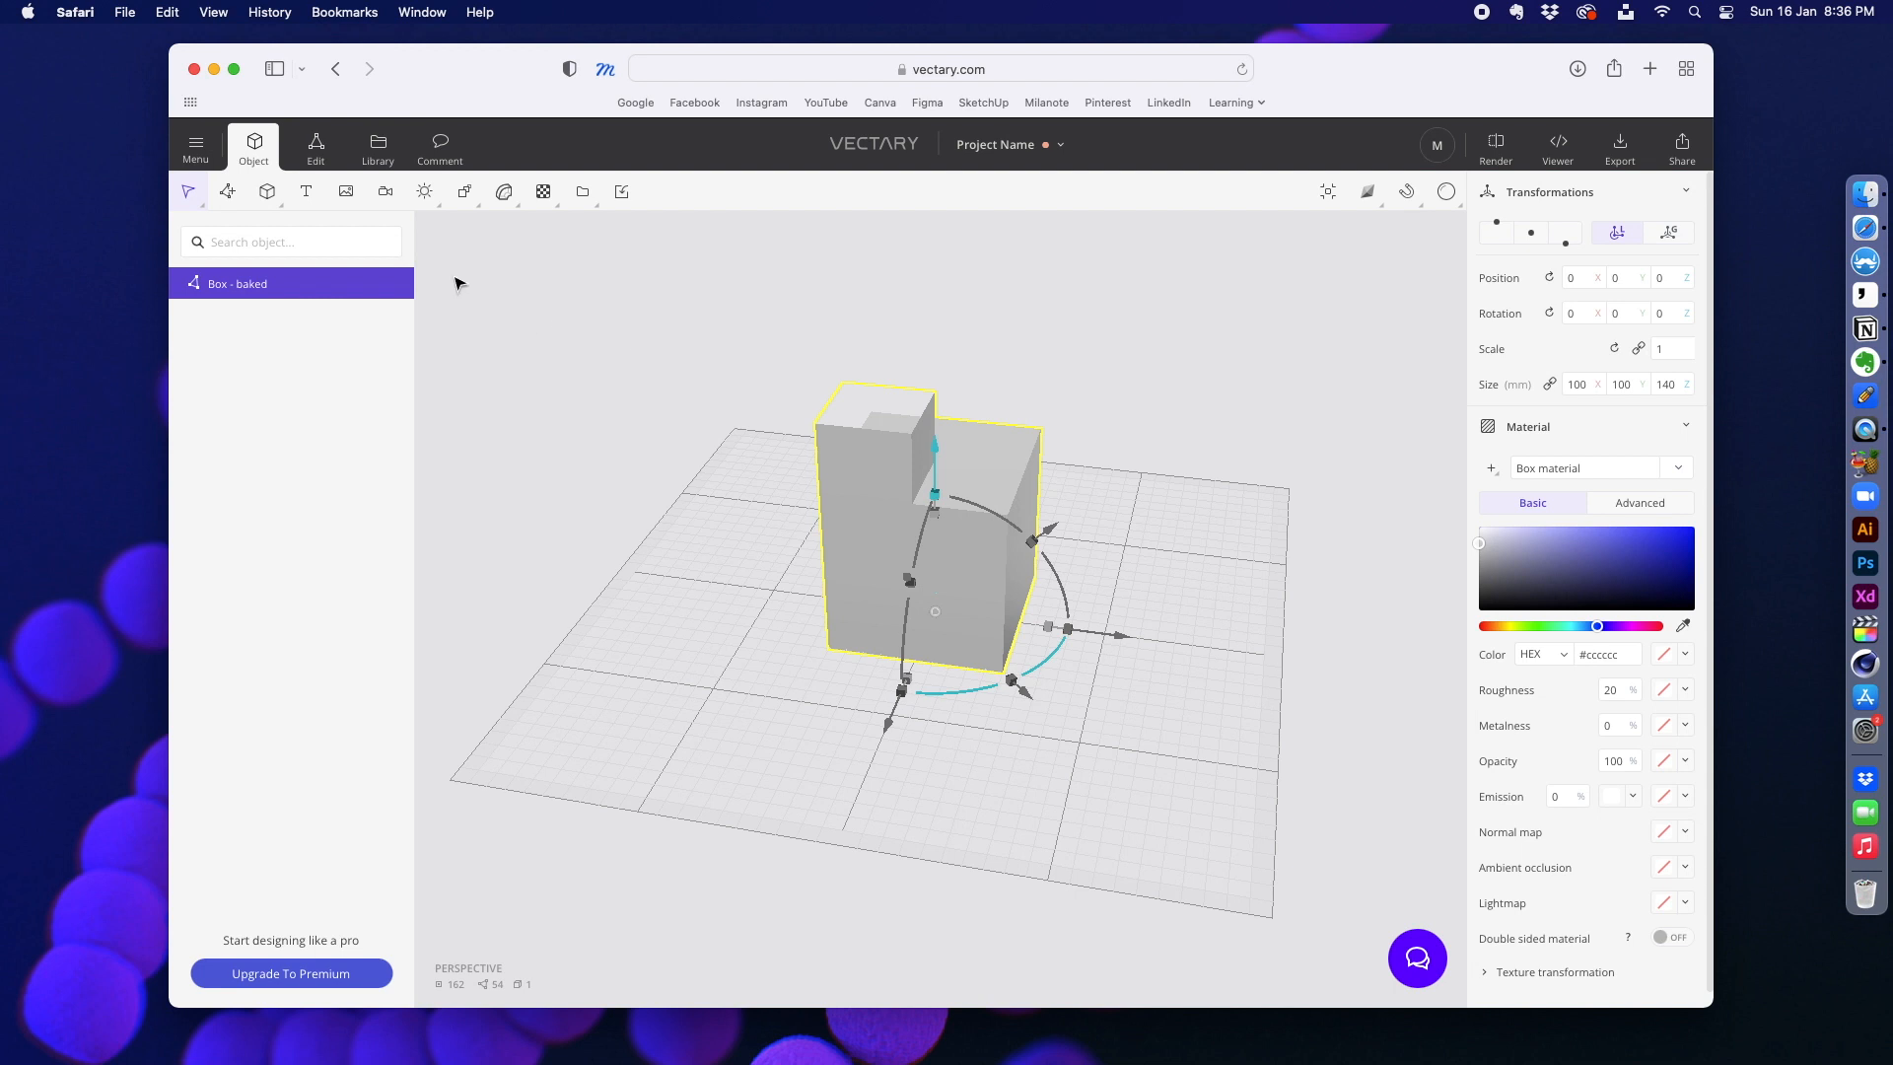
left_click(422, 194)
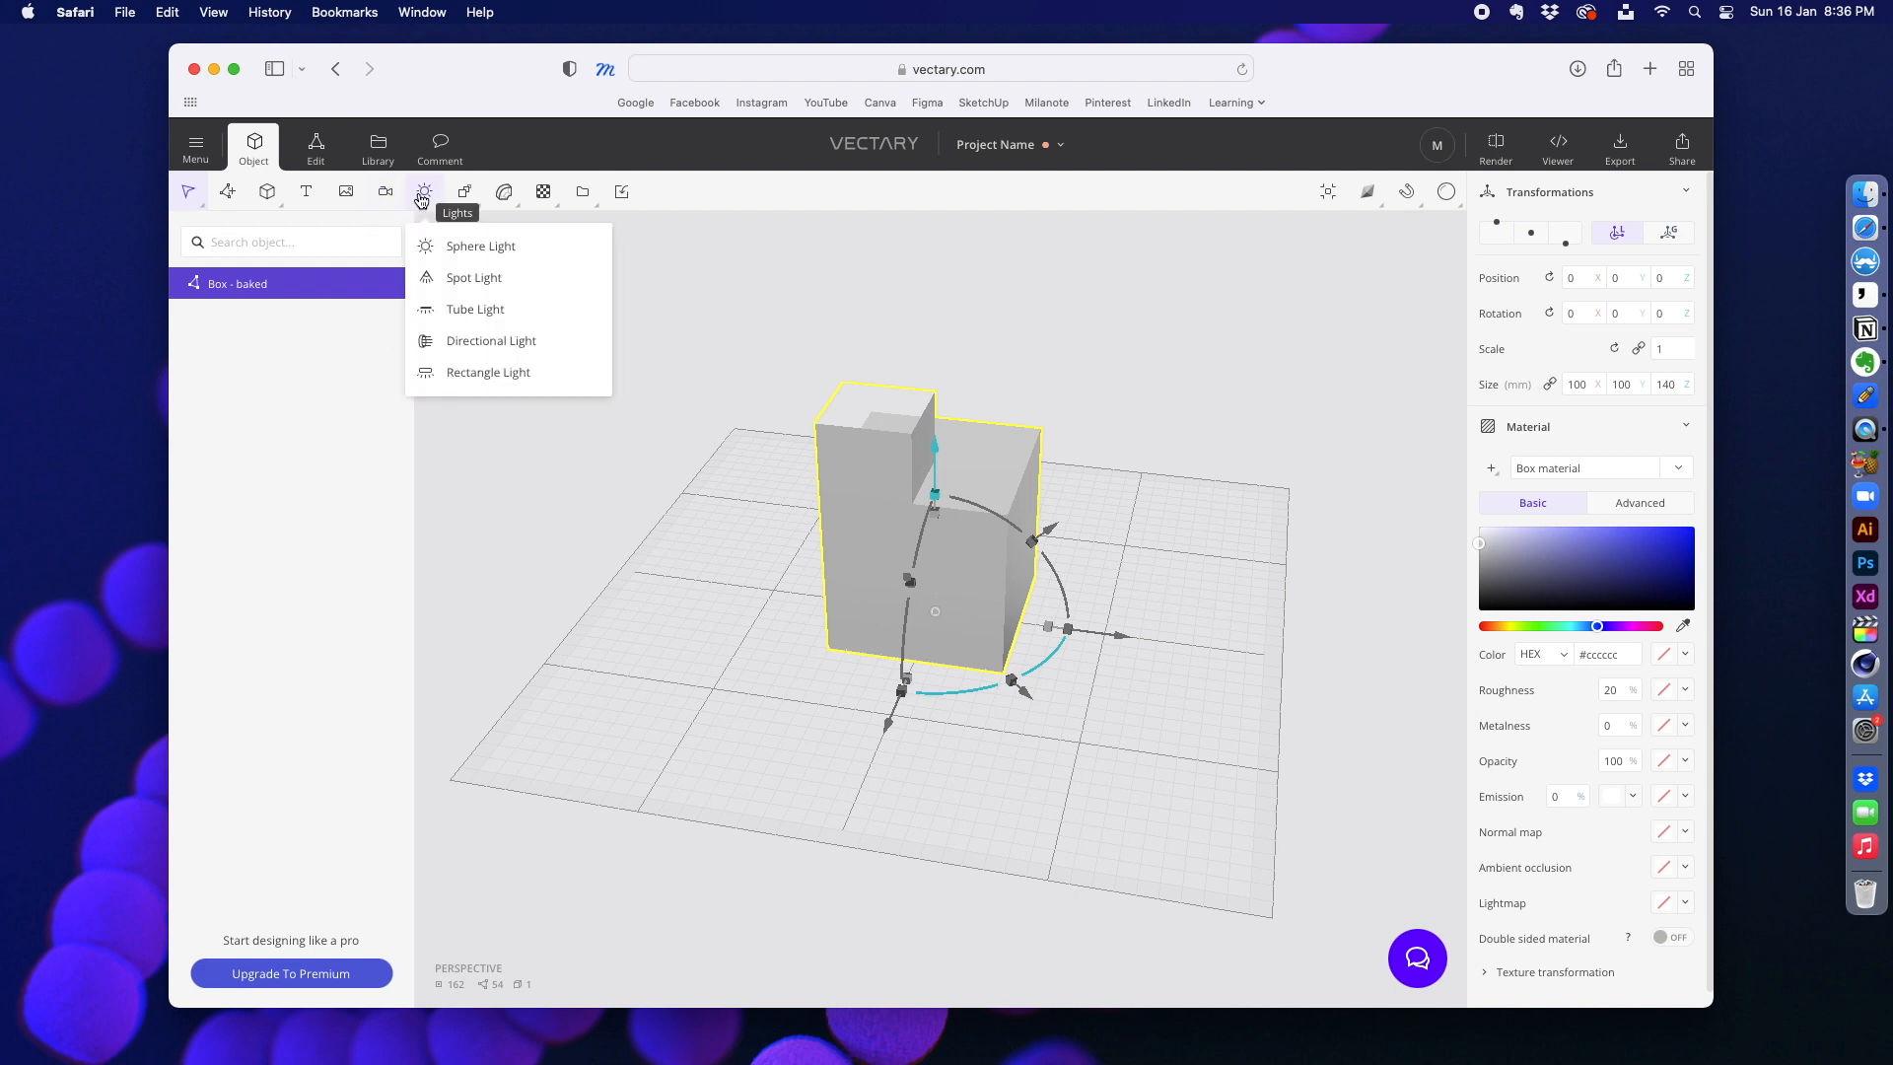
left_click(474, 261)
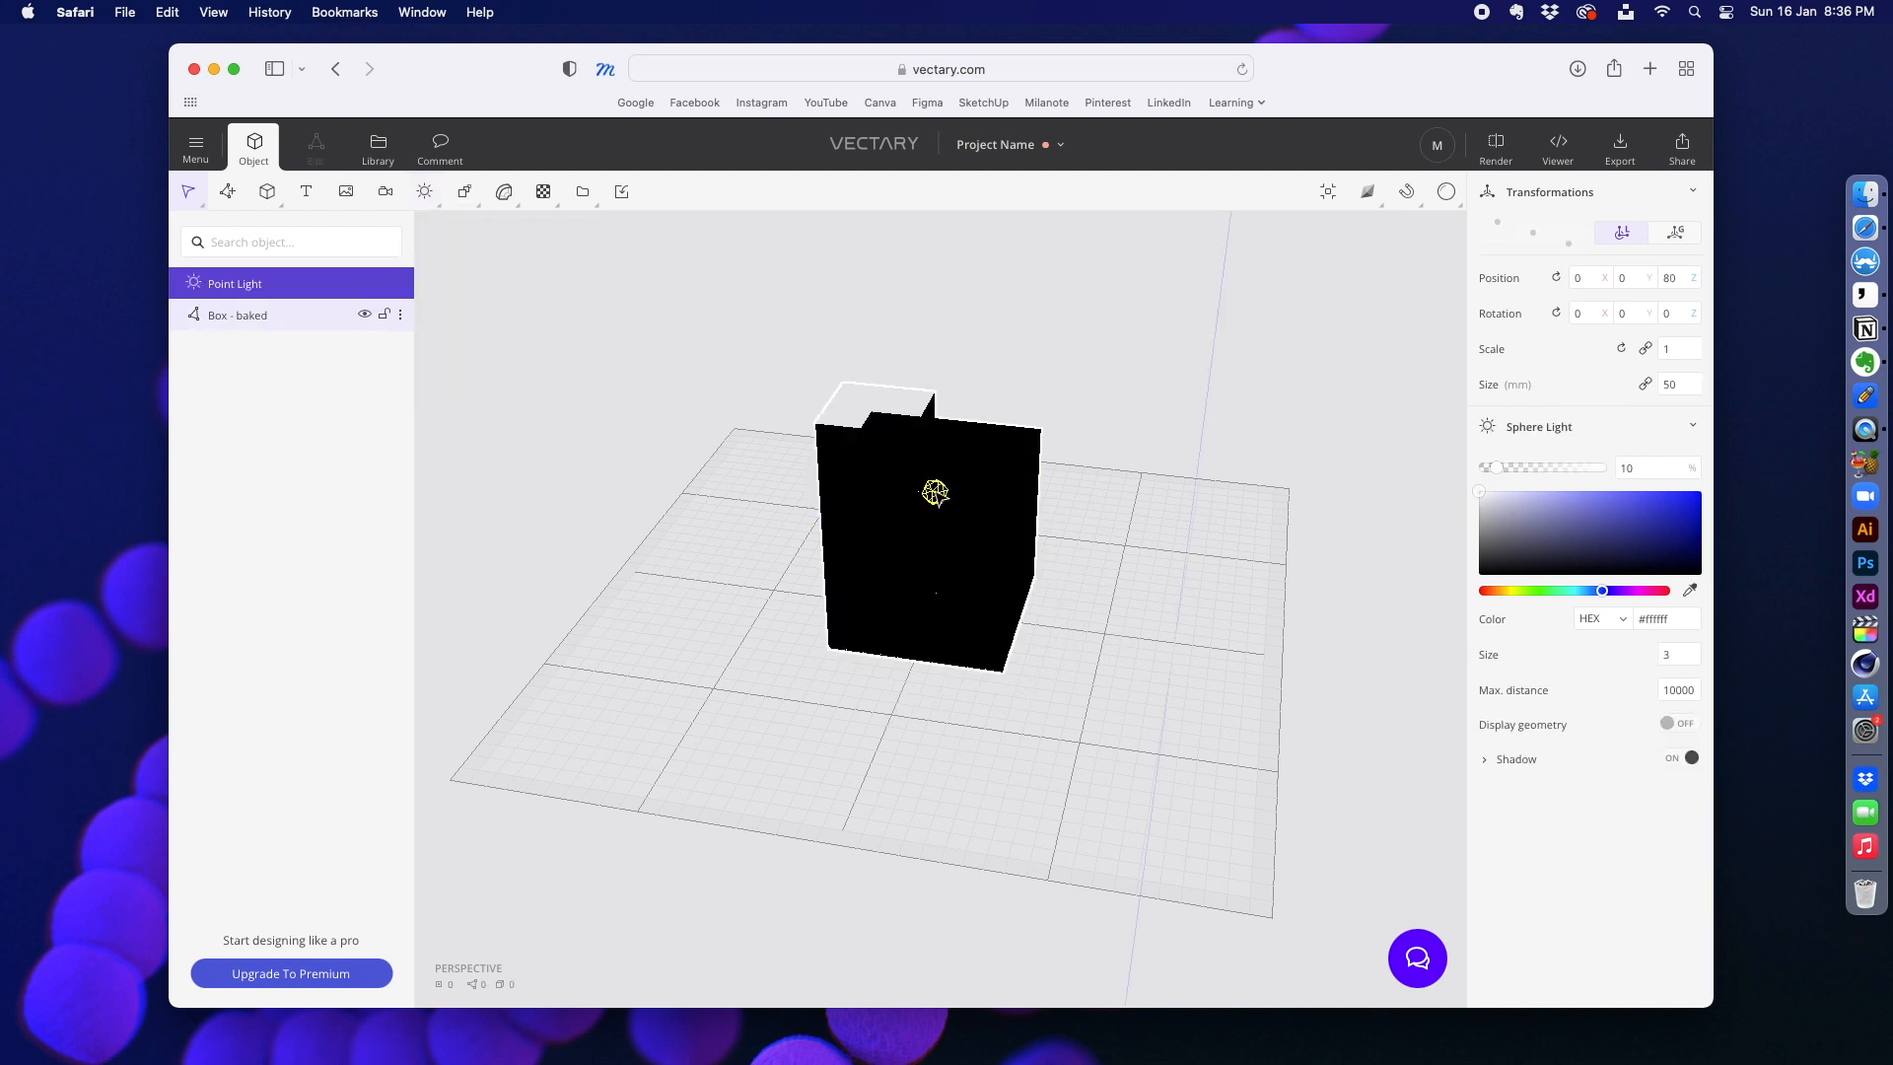
left_click(936, 495)
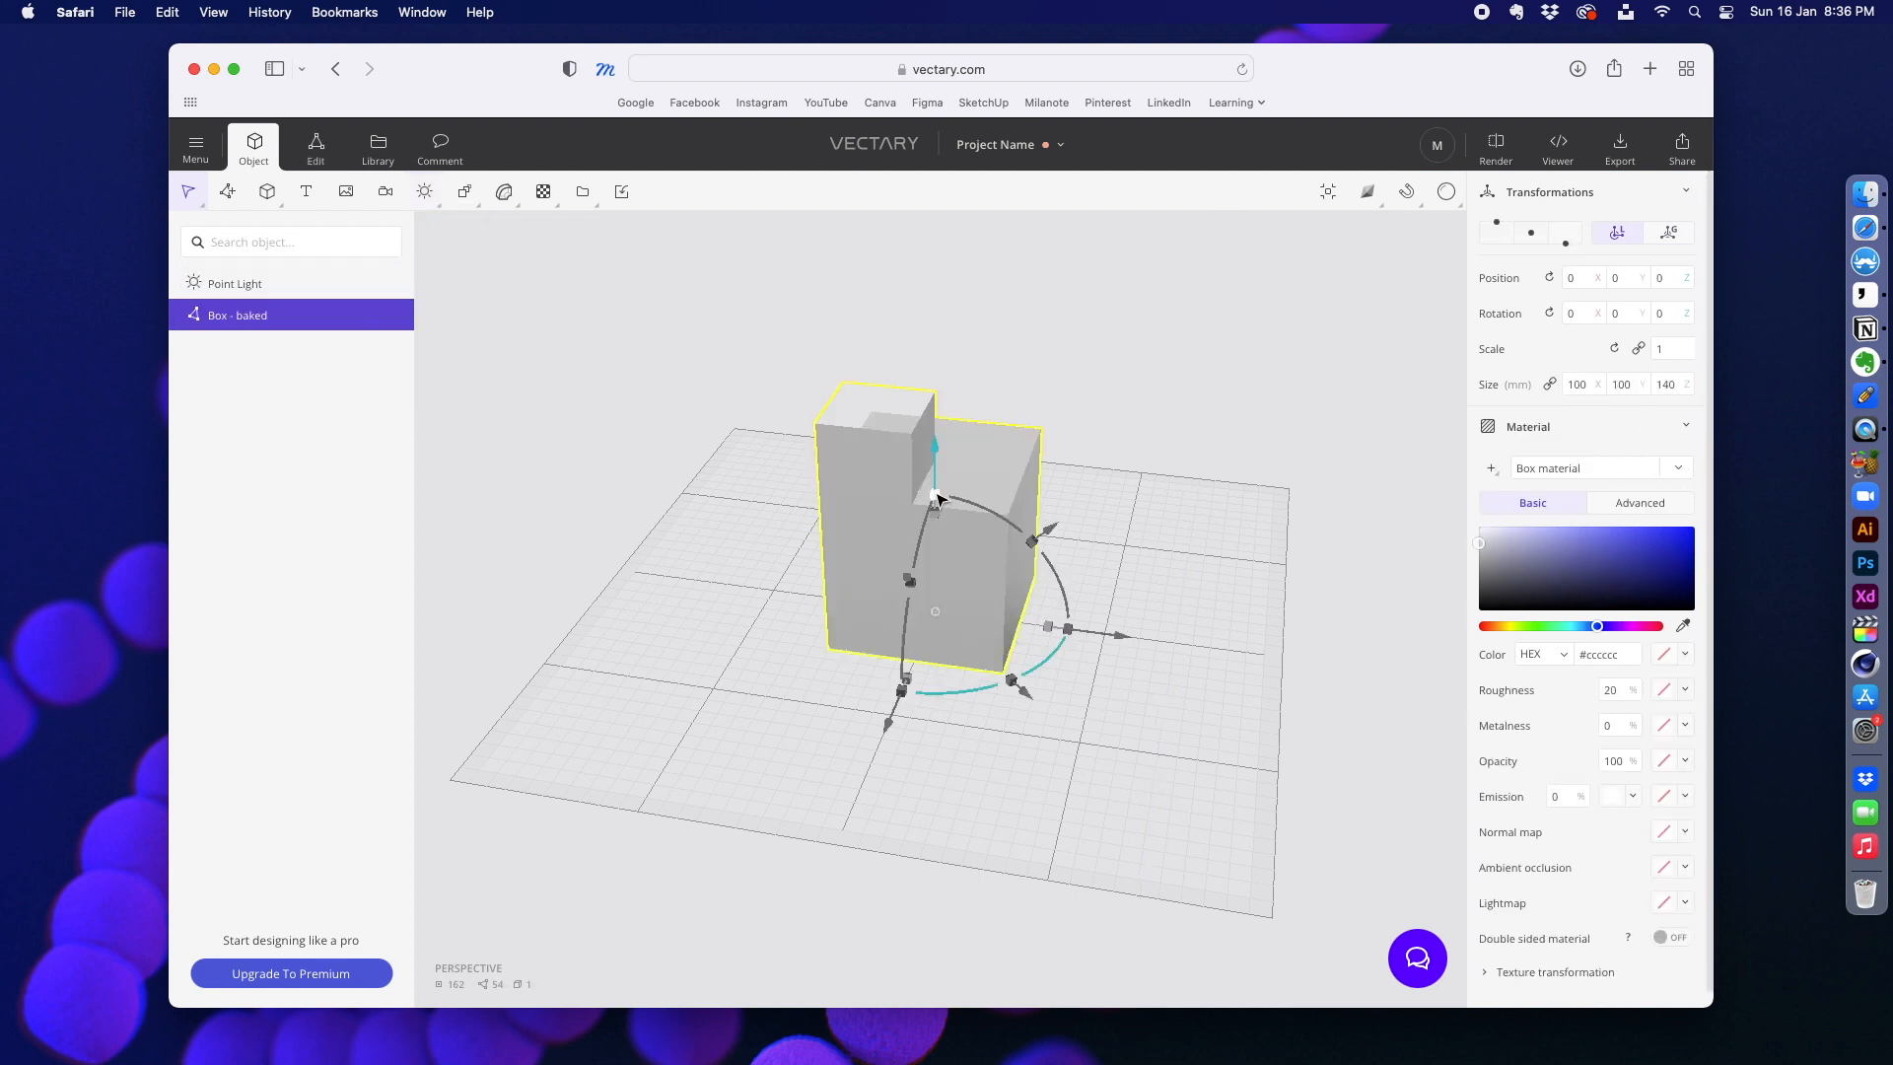
left_click(237, 283)
left_click_drag(927, 455, 921, 252)
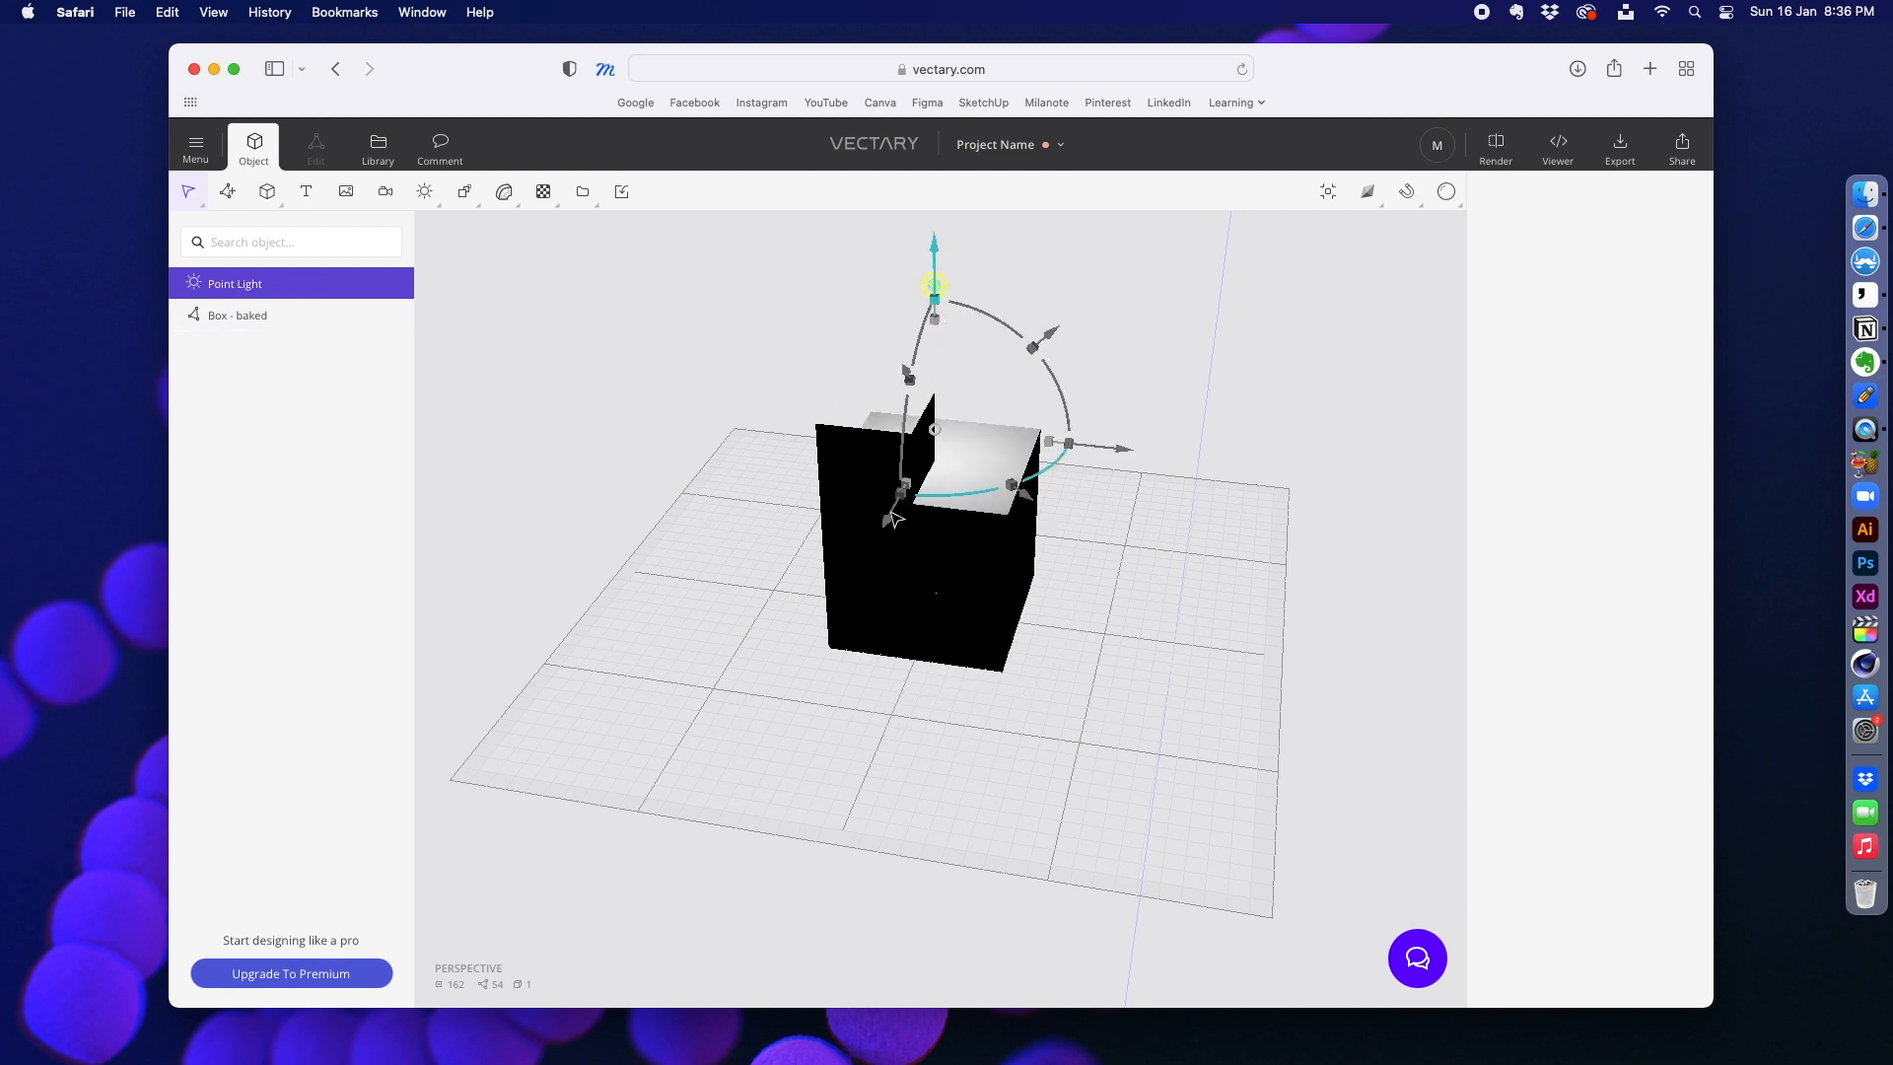
mouse_move(886, 515)
left_mouse_down()
mouse_move(769, 765)
mouse_move(811, 683)
left_mouse_up()
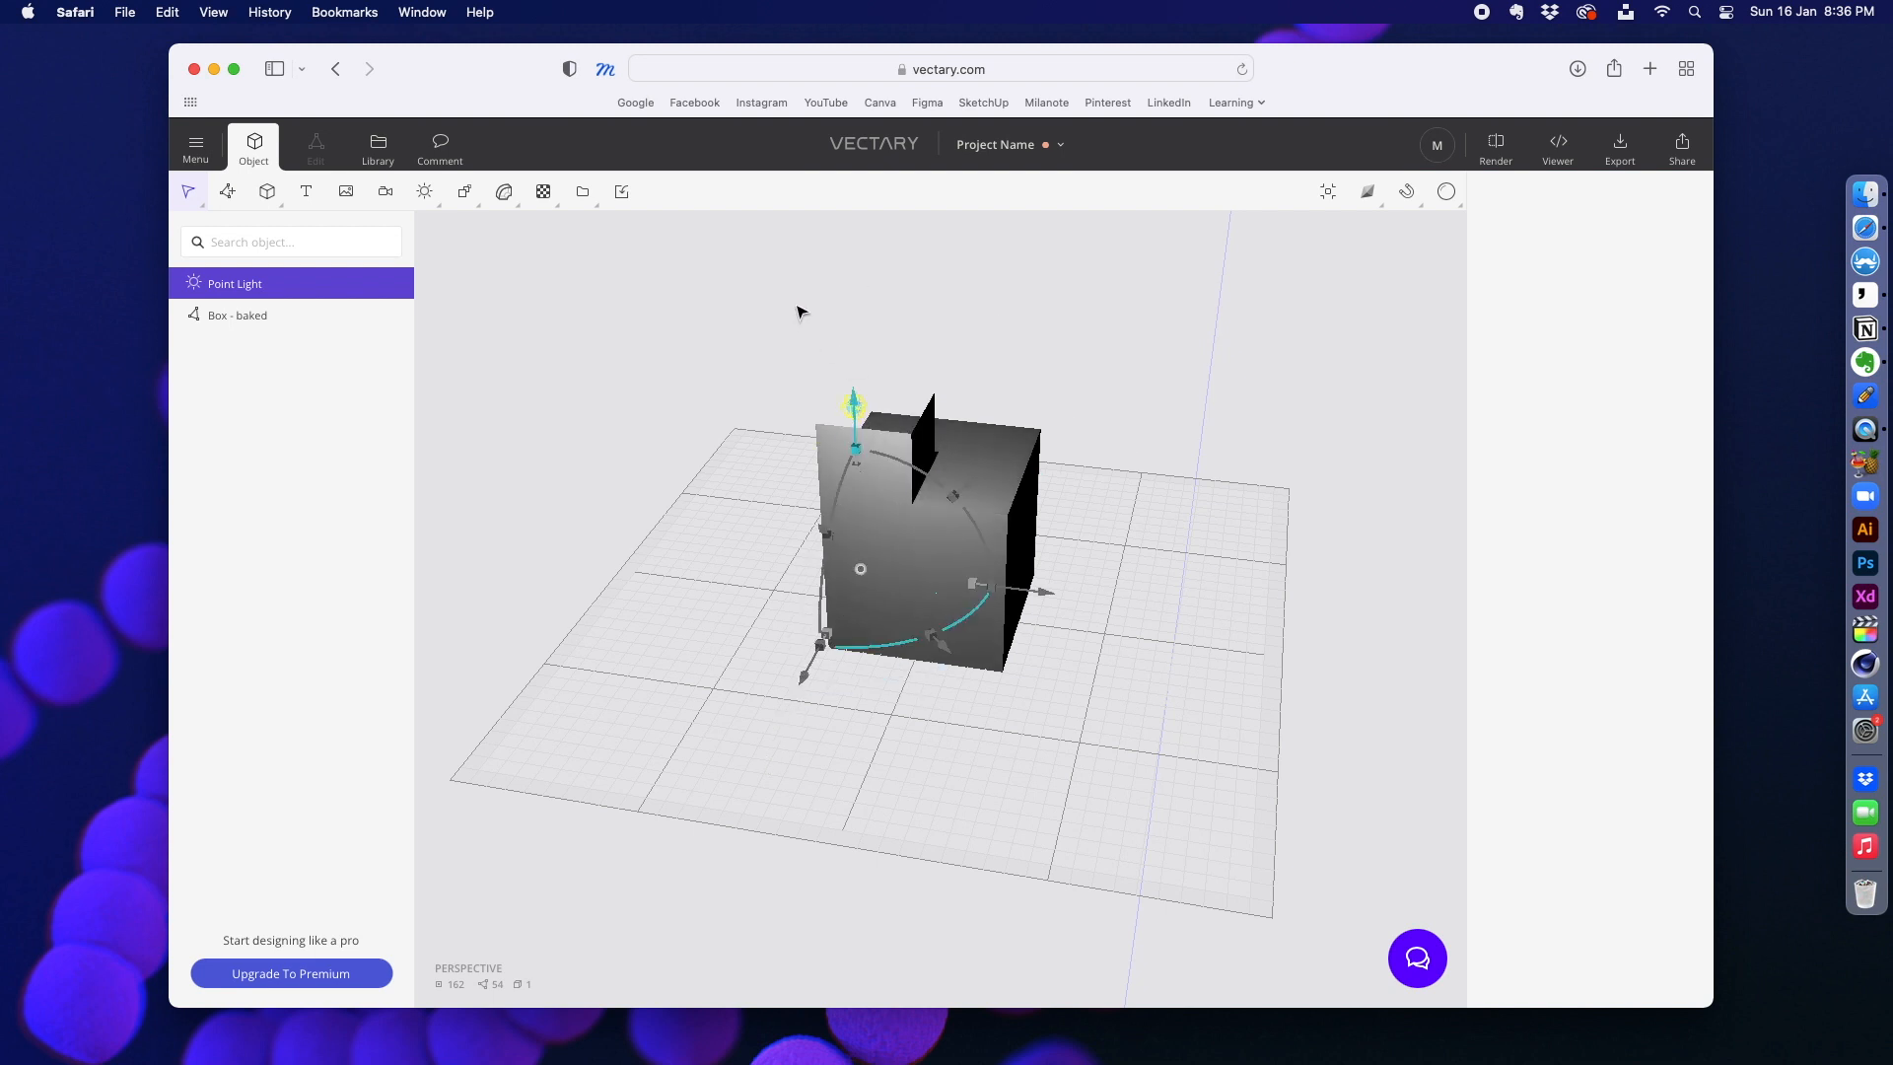
left_click(624, 369)
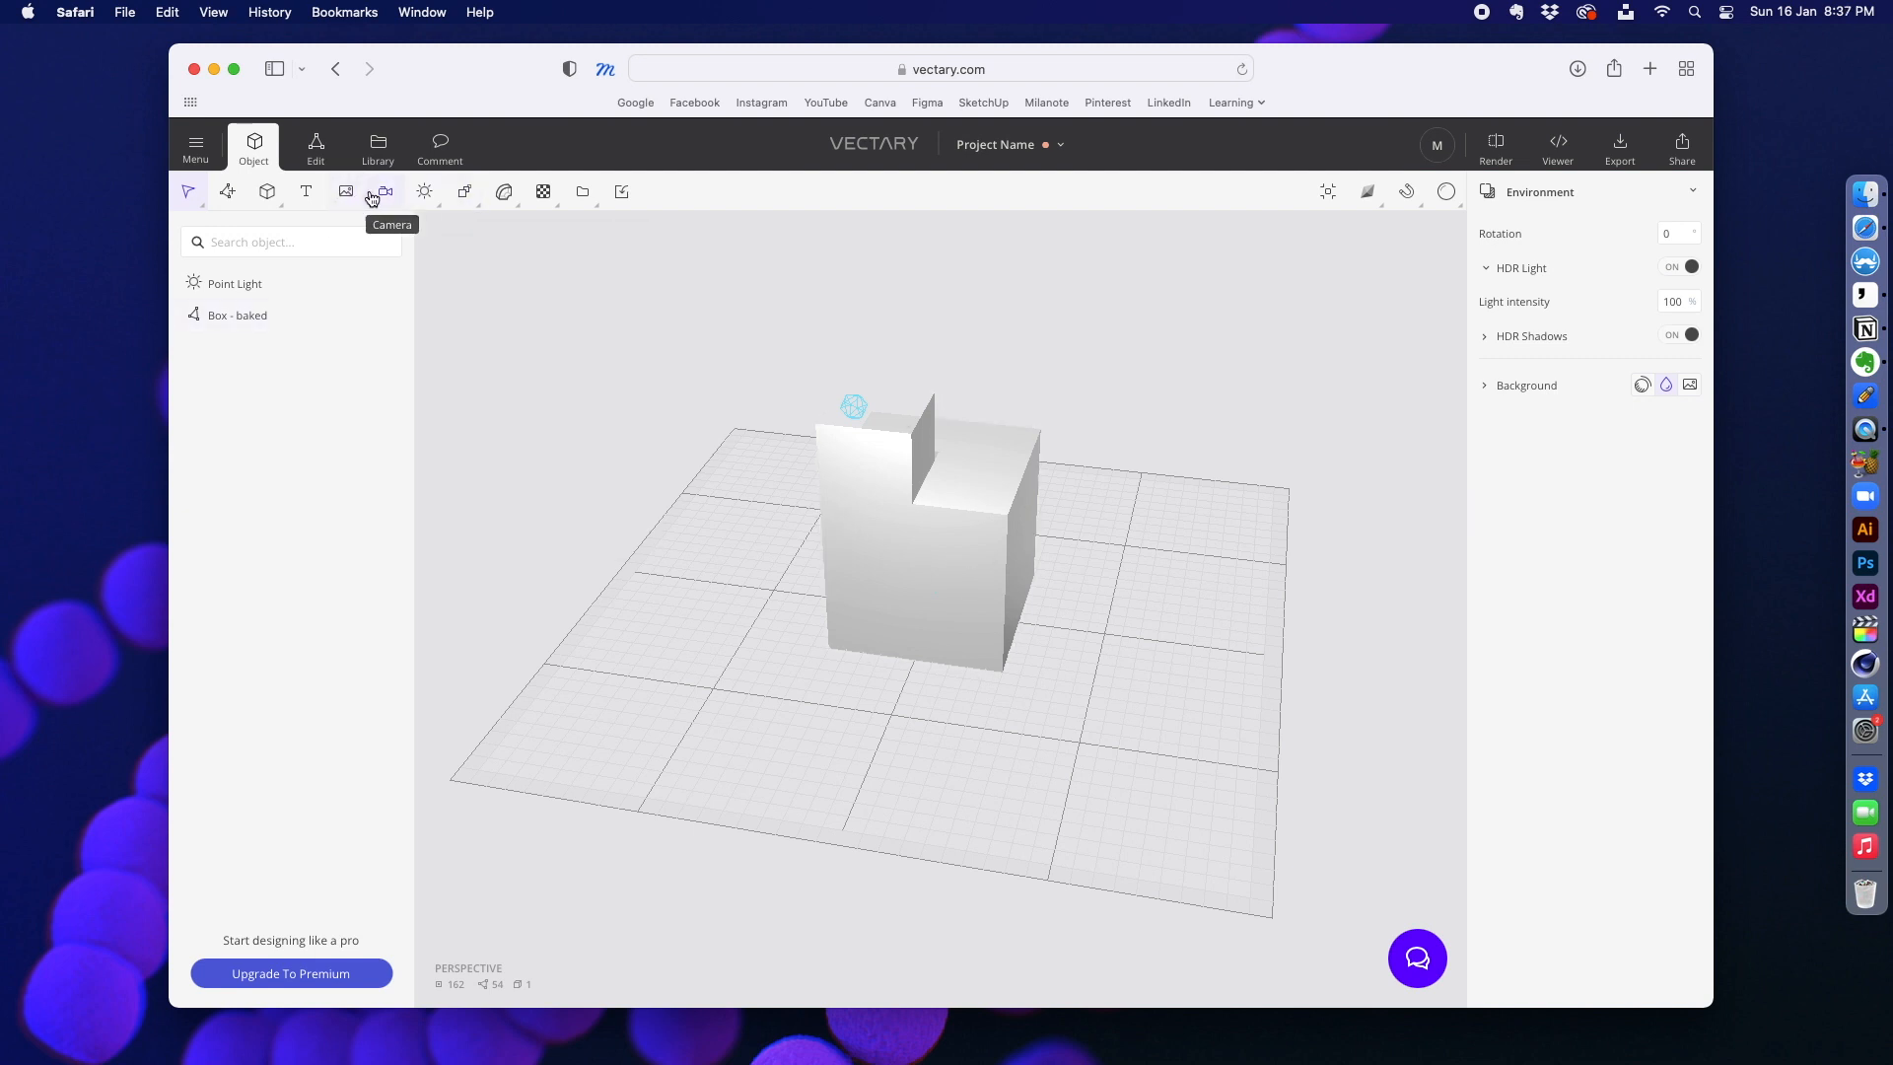
Step: Open the render settings, view the Photon rendering option and return to Instant rendering
mouse_move(455, 200)
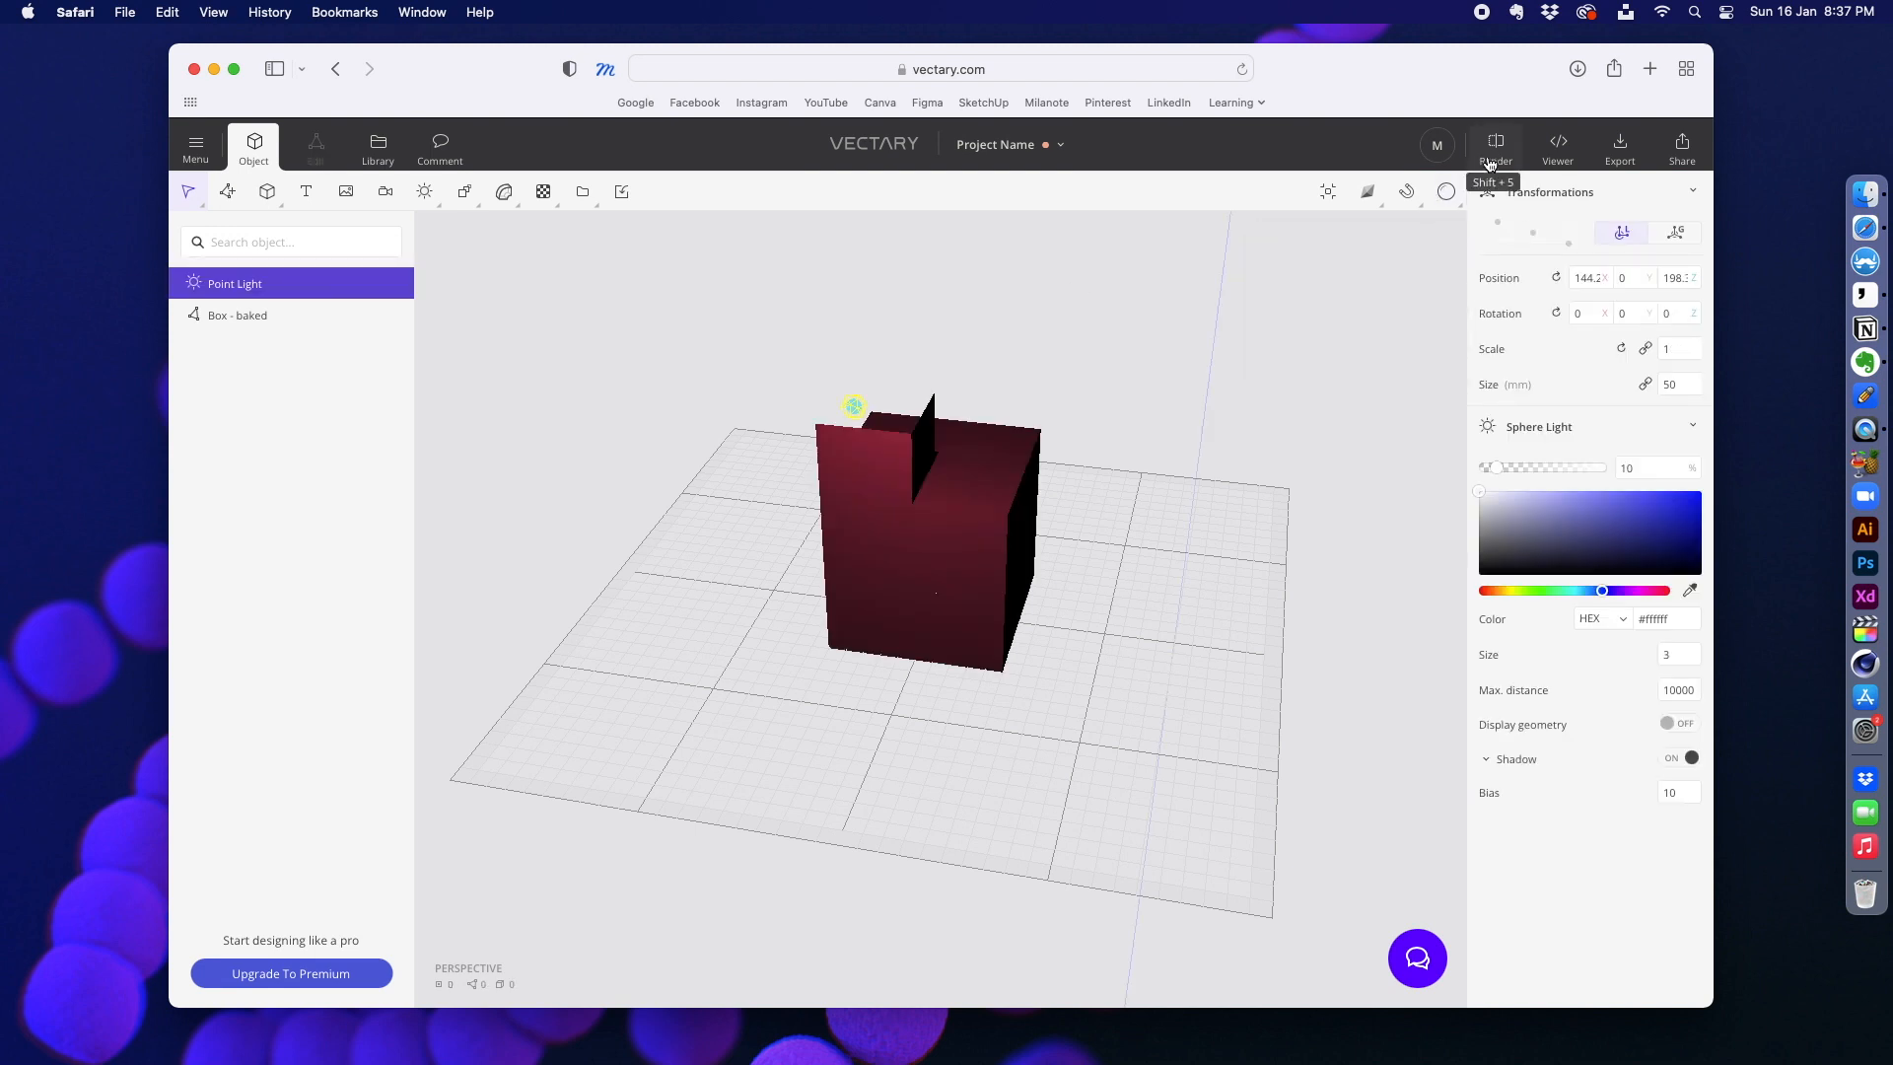
left_click(1496, 148)
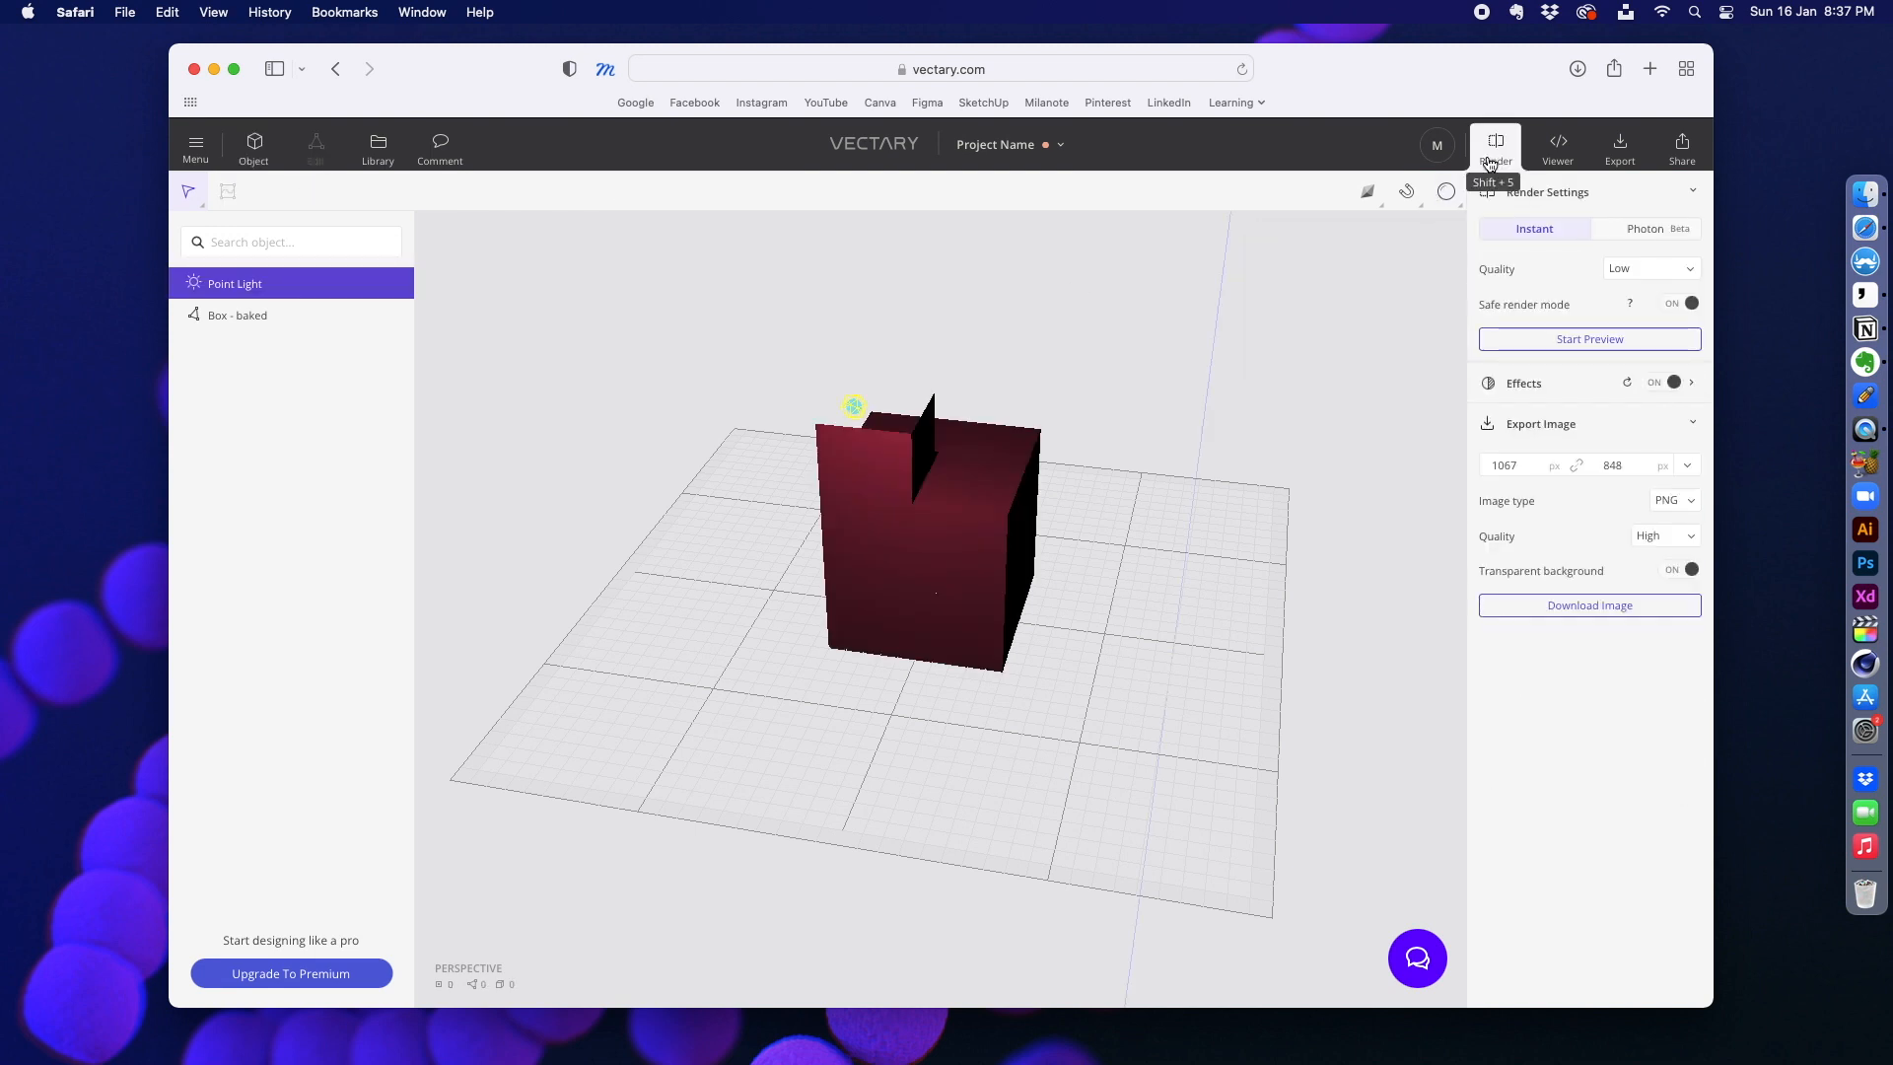
left_click(1645, 230)
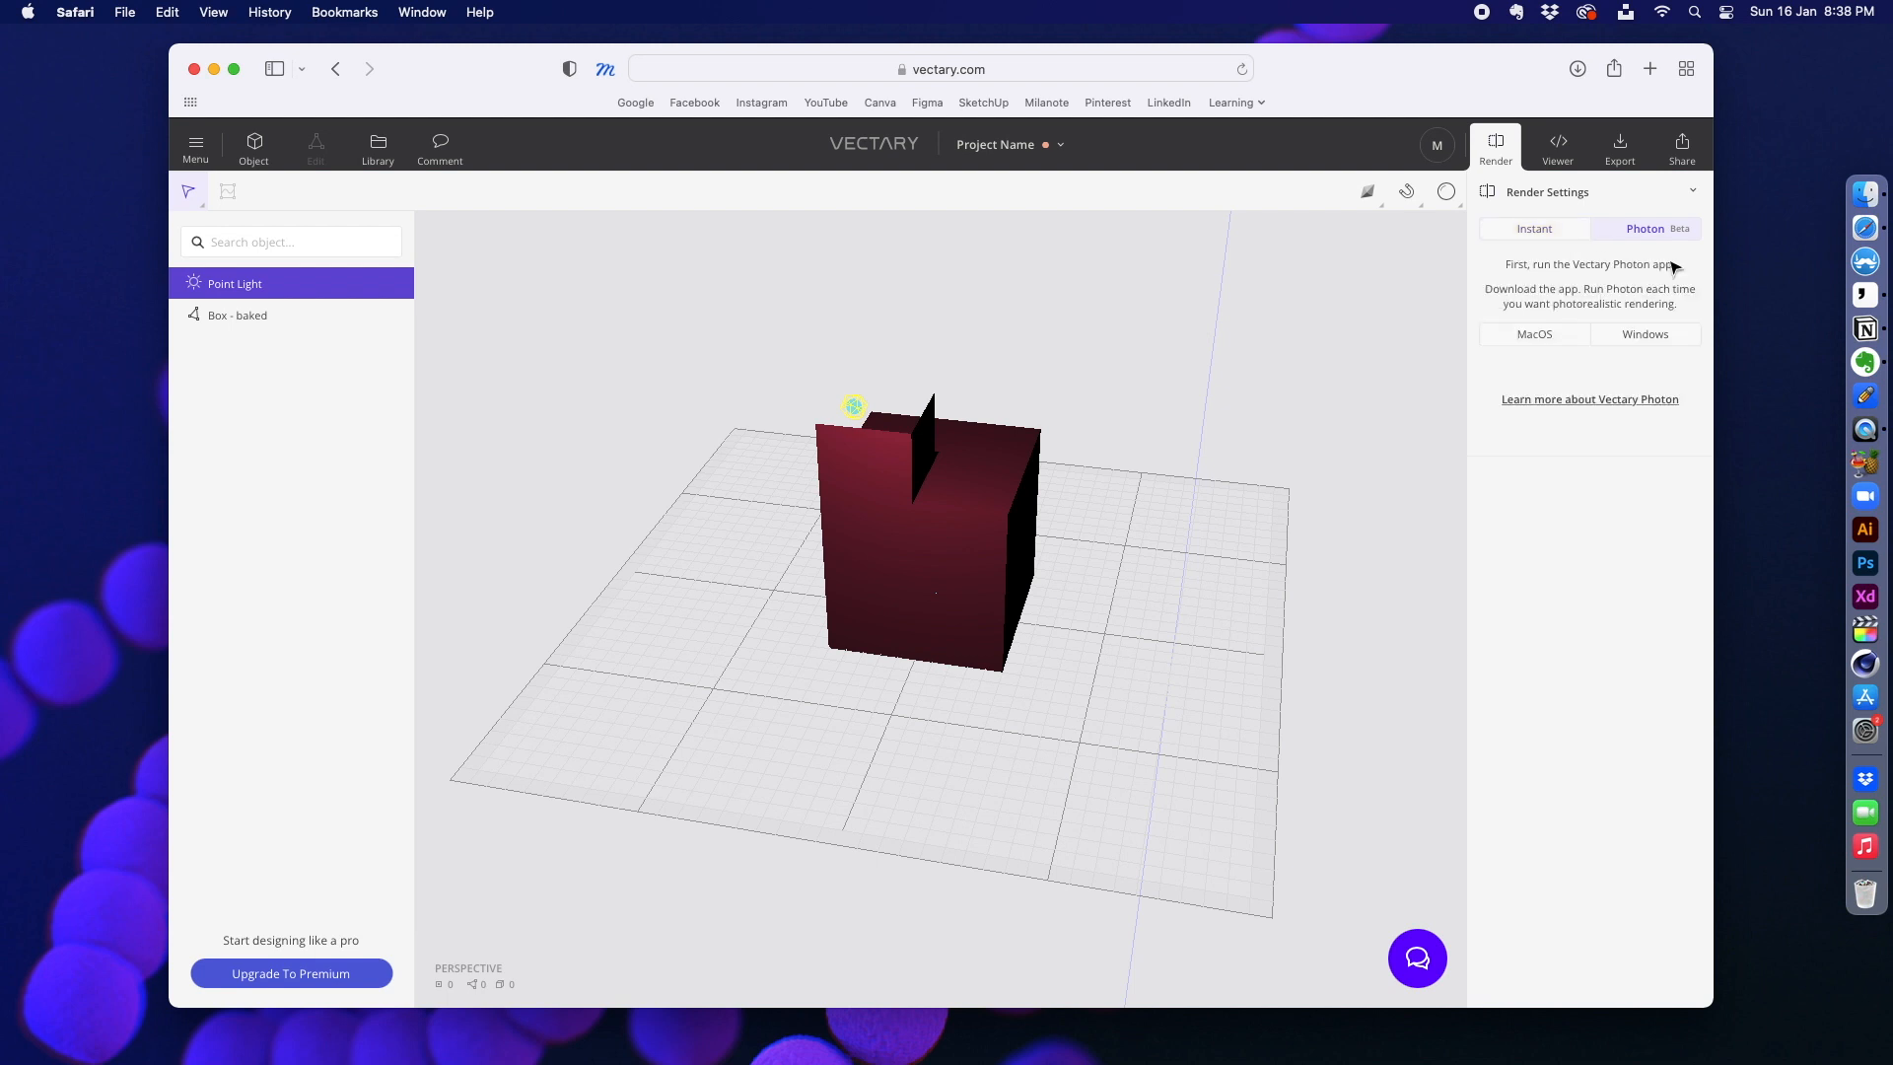
left_click(1562, 233)
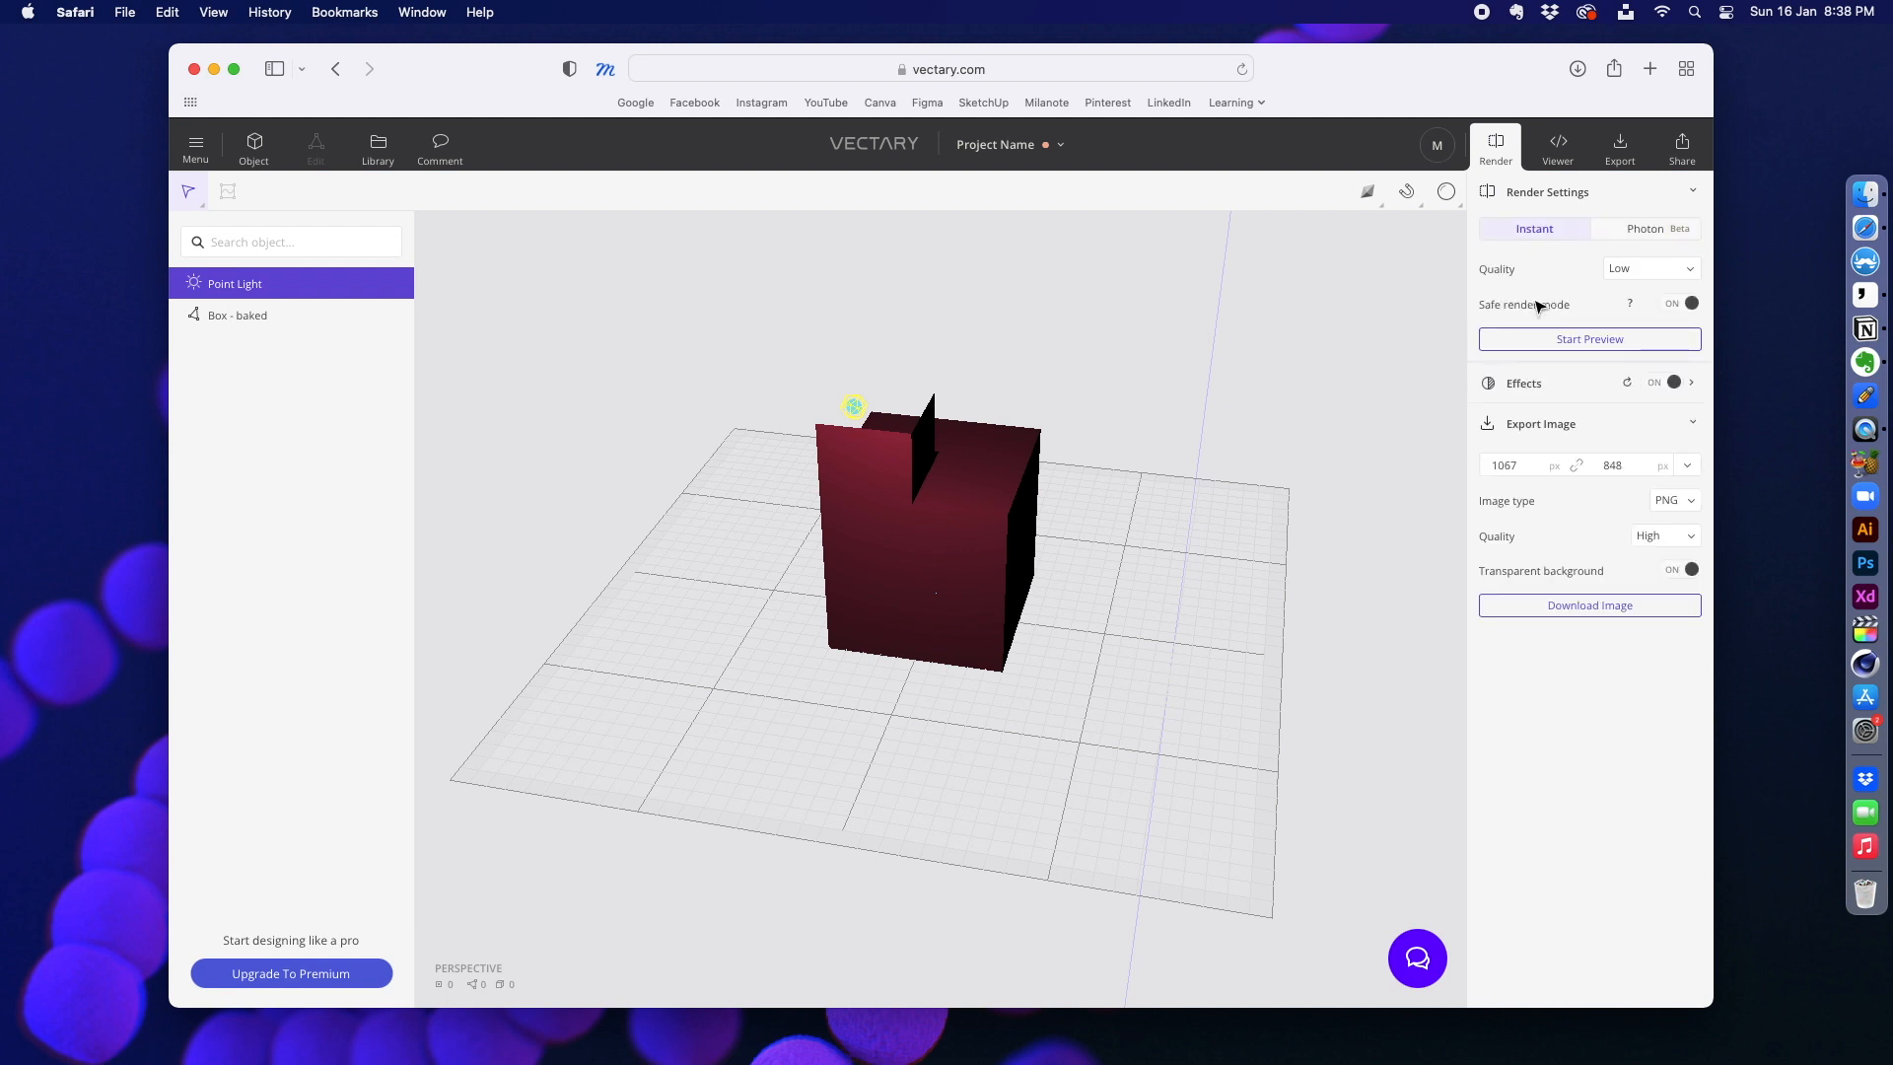
Step: Start an Instant render preview of the scene at Low quality and download the image as a High-quality PNG
left_click(1639, 276)
left_click(1535, 288)
left_click(1550, 348)
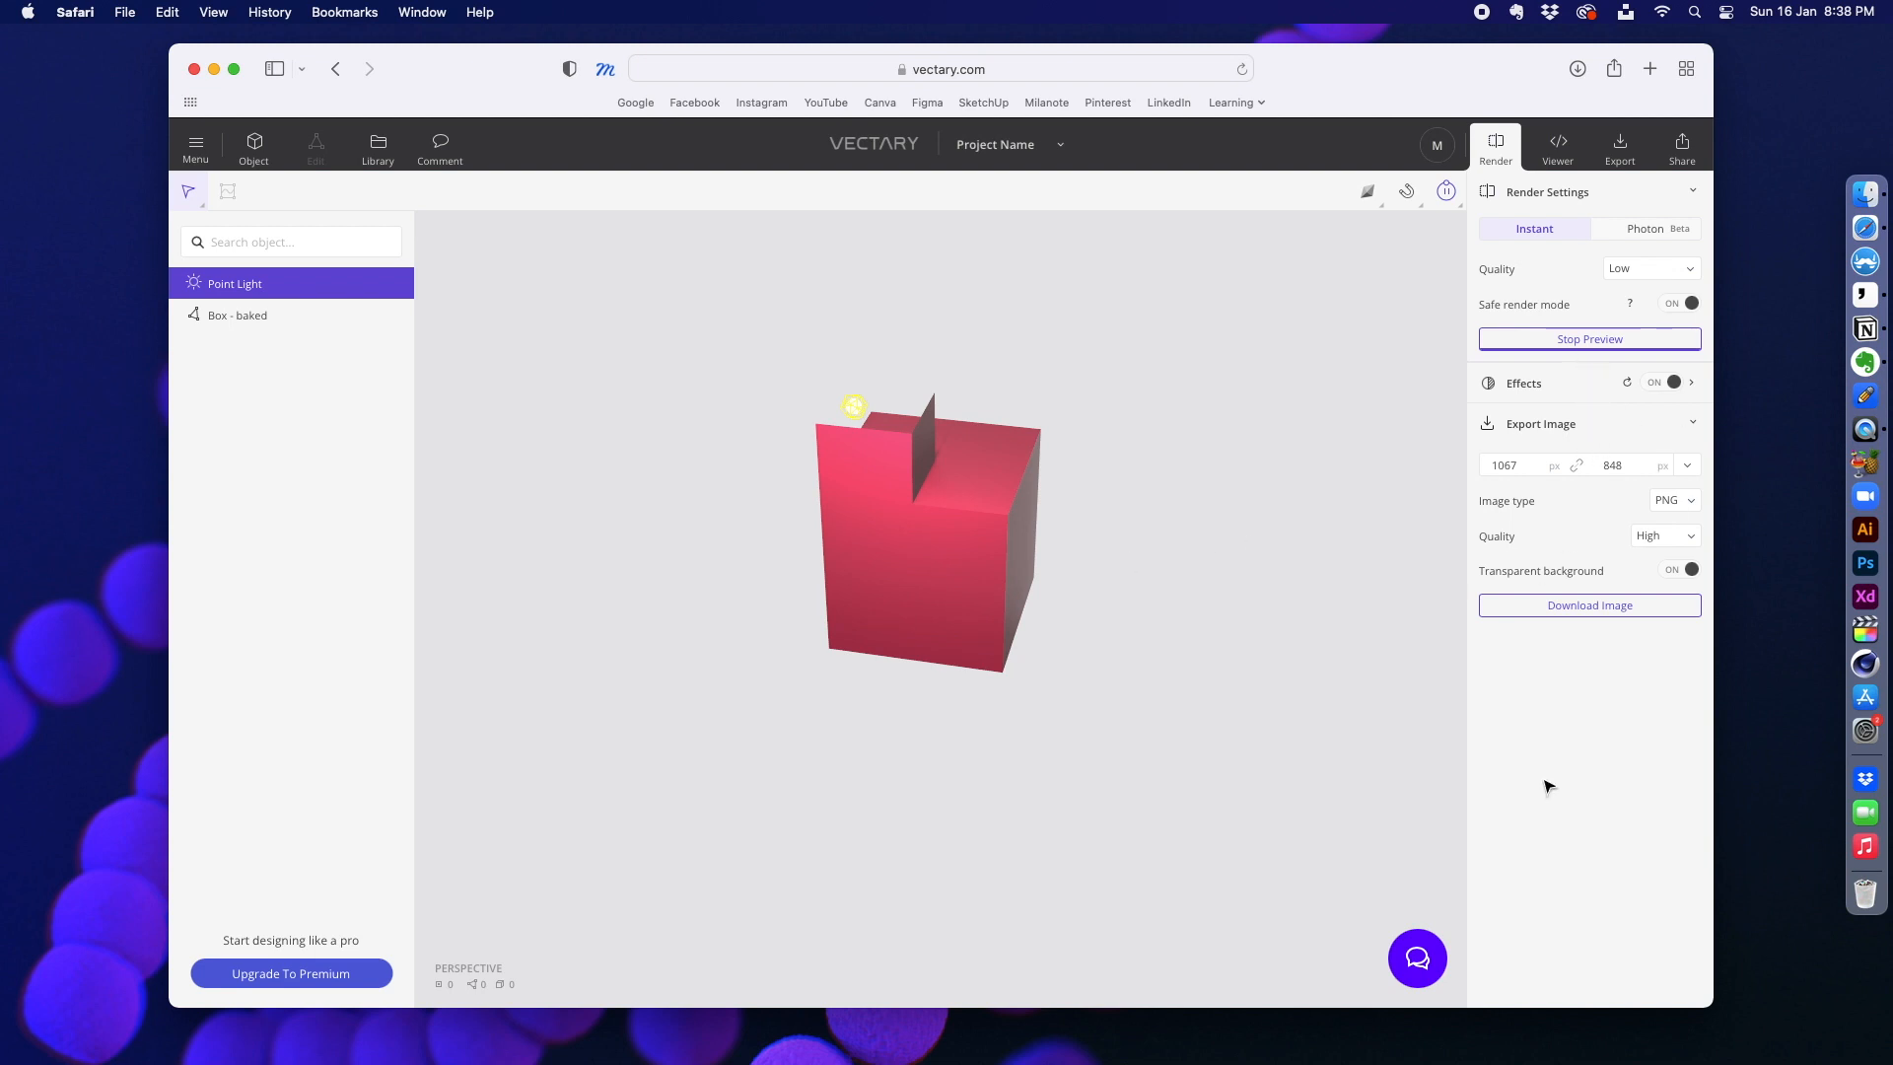
left_click(1582, 608)
Step: View the 3D viewer and embed settings, the 3D export formats and the project sharing options
left_click(1555, 156)
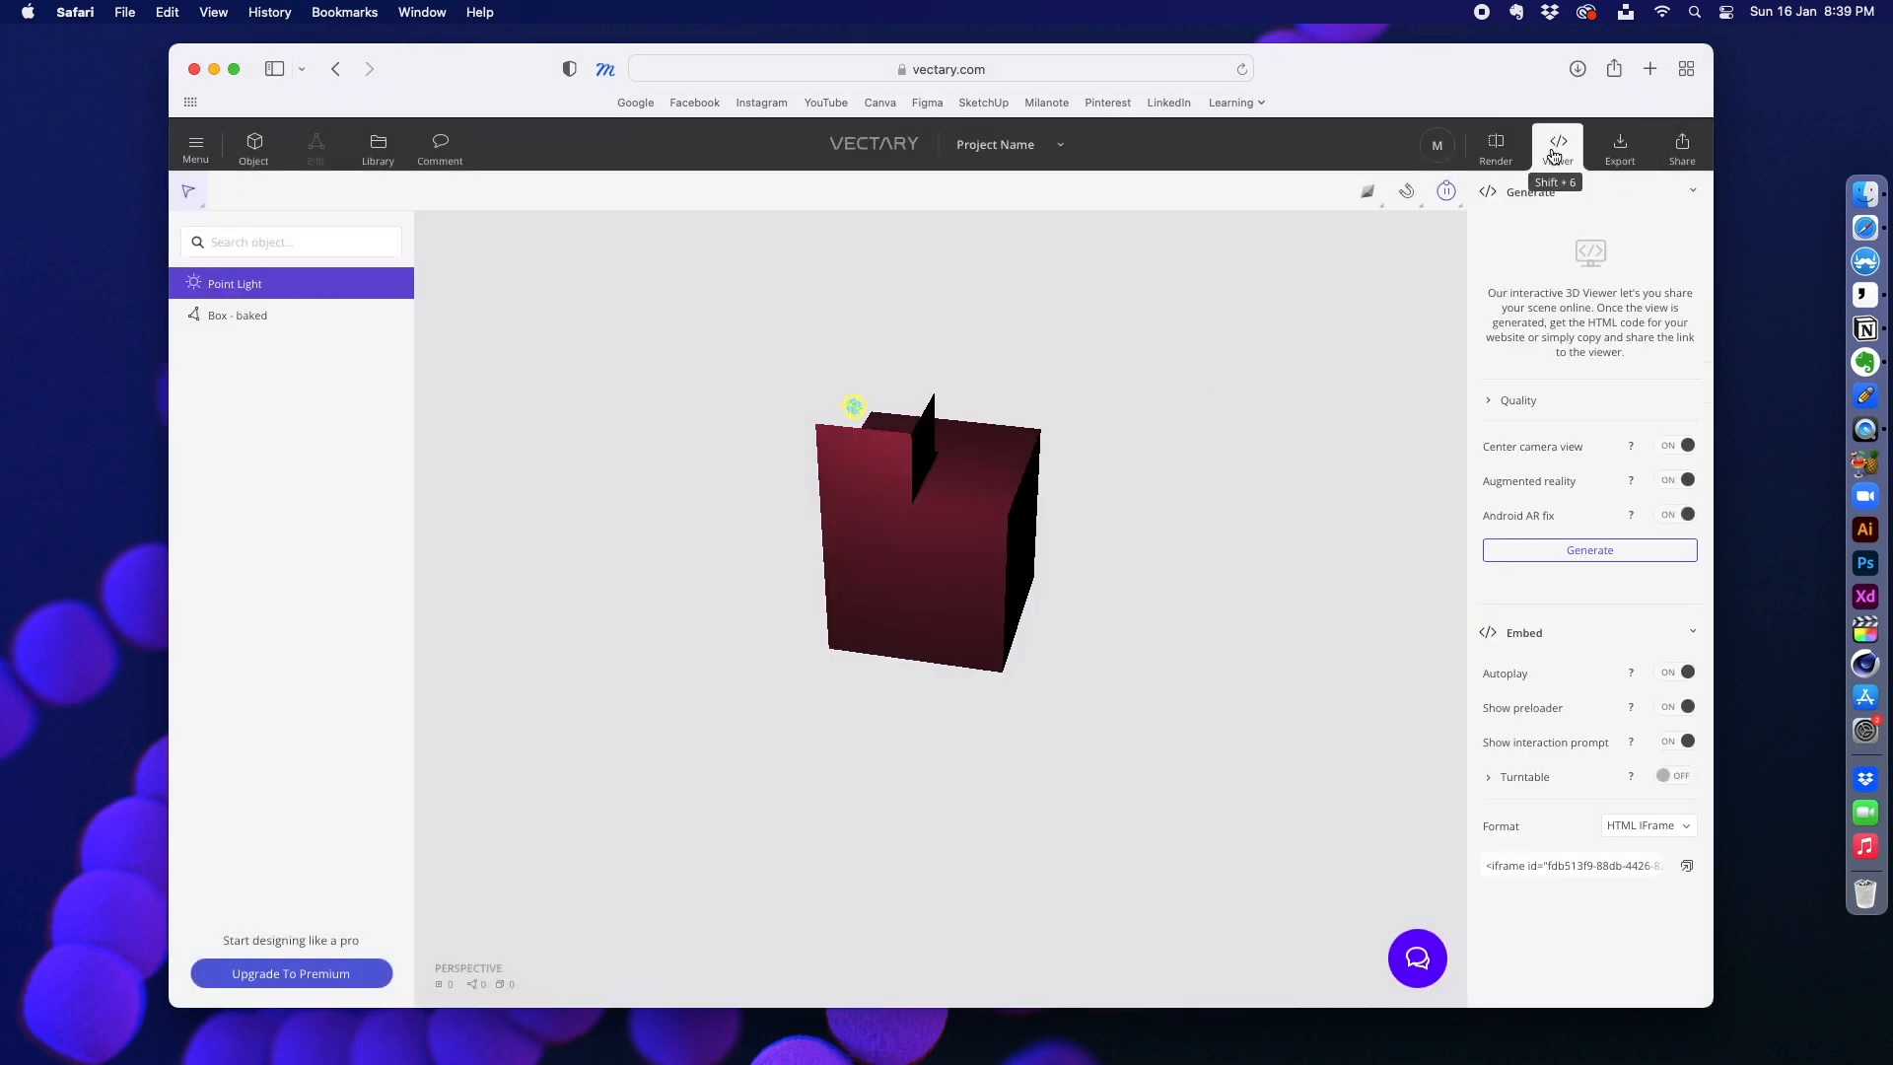
left_click(1623, 150)
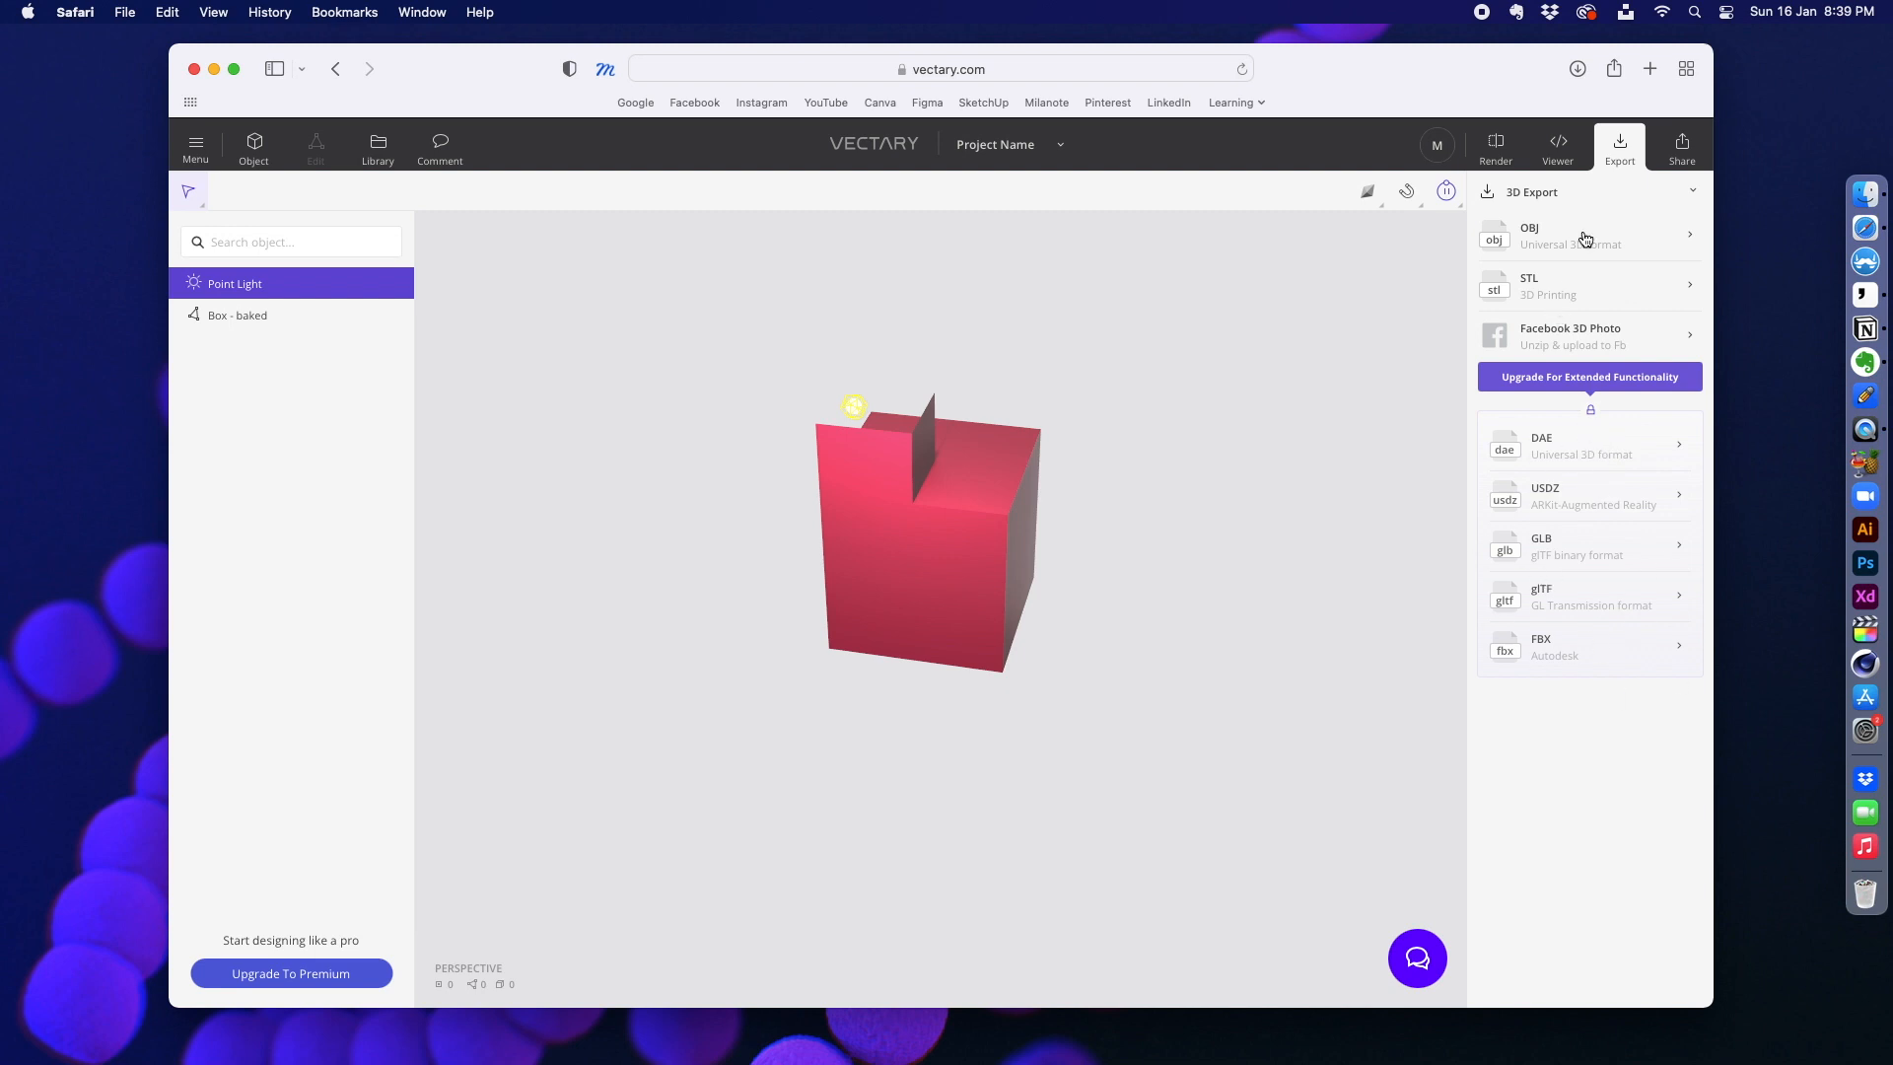
left_click(1674, 141)
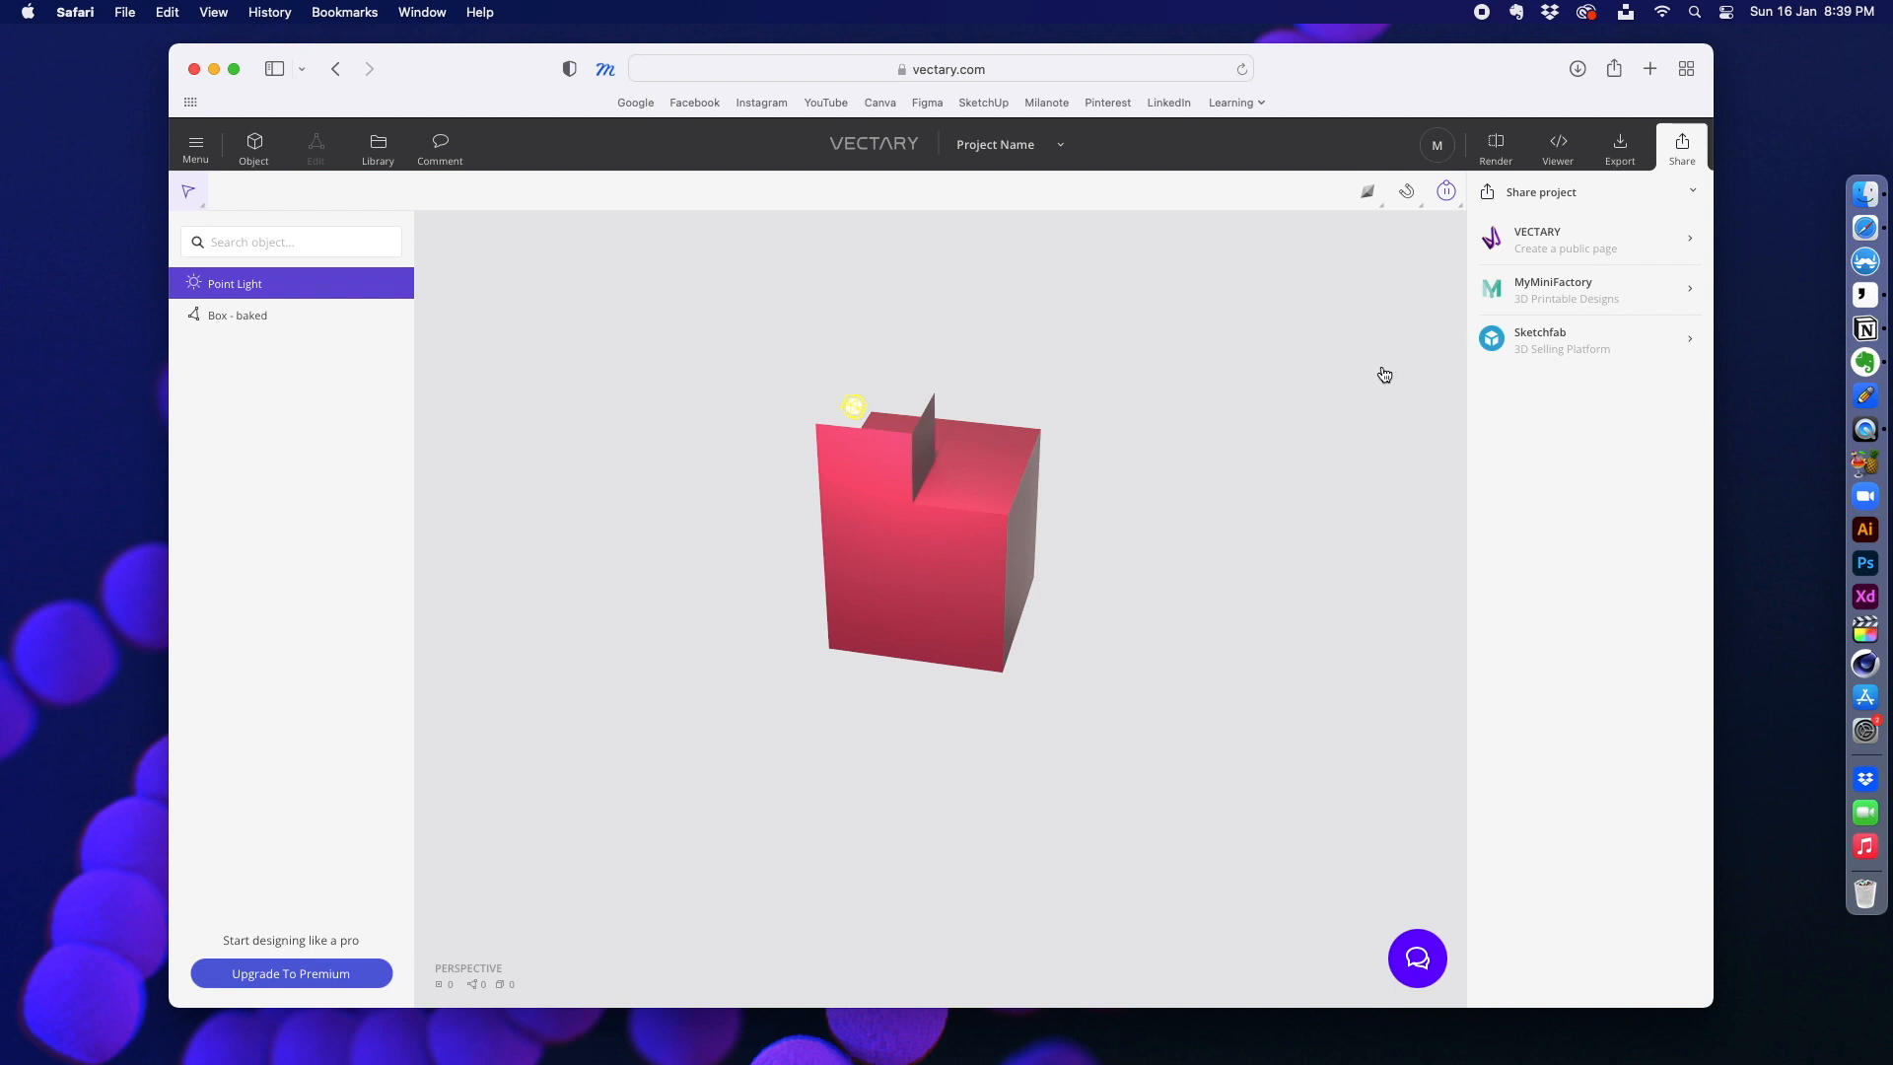
Step: Apply a light brown wood material from the library's Wood collection to the baked box
left_click(373, 148)
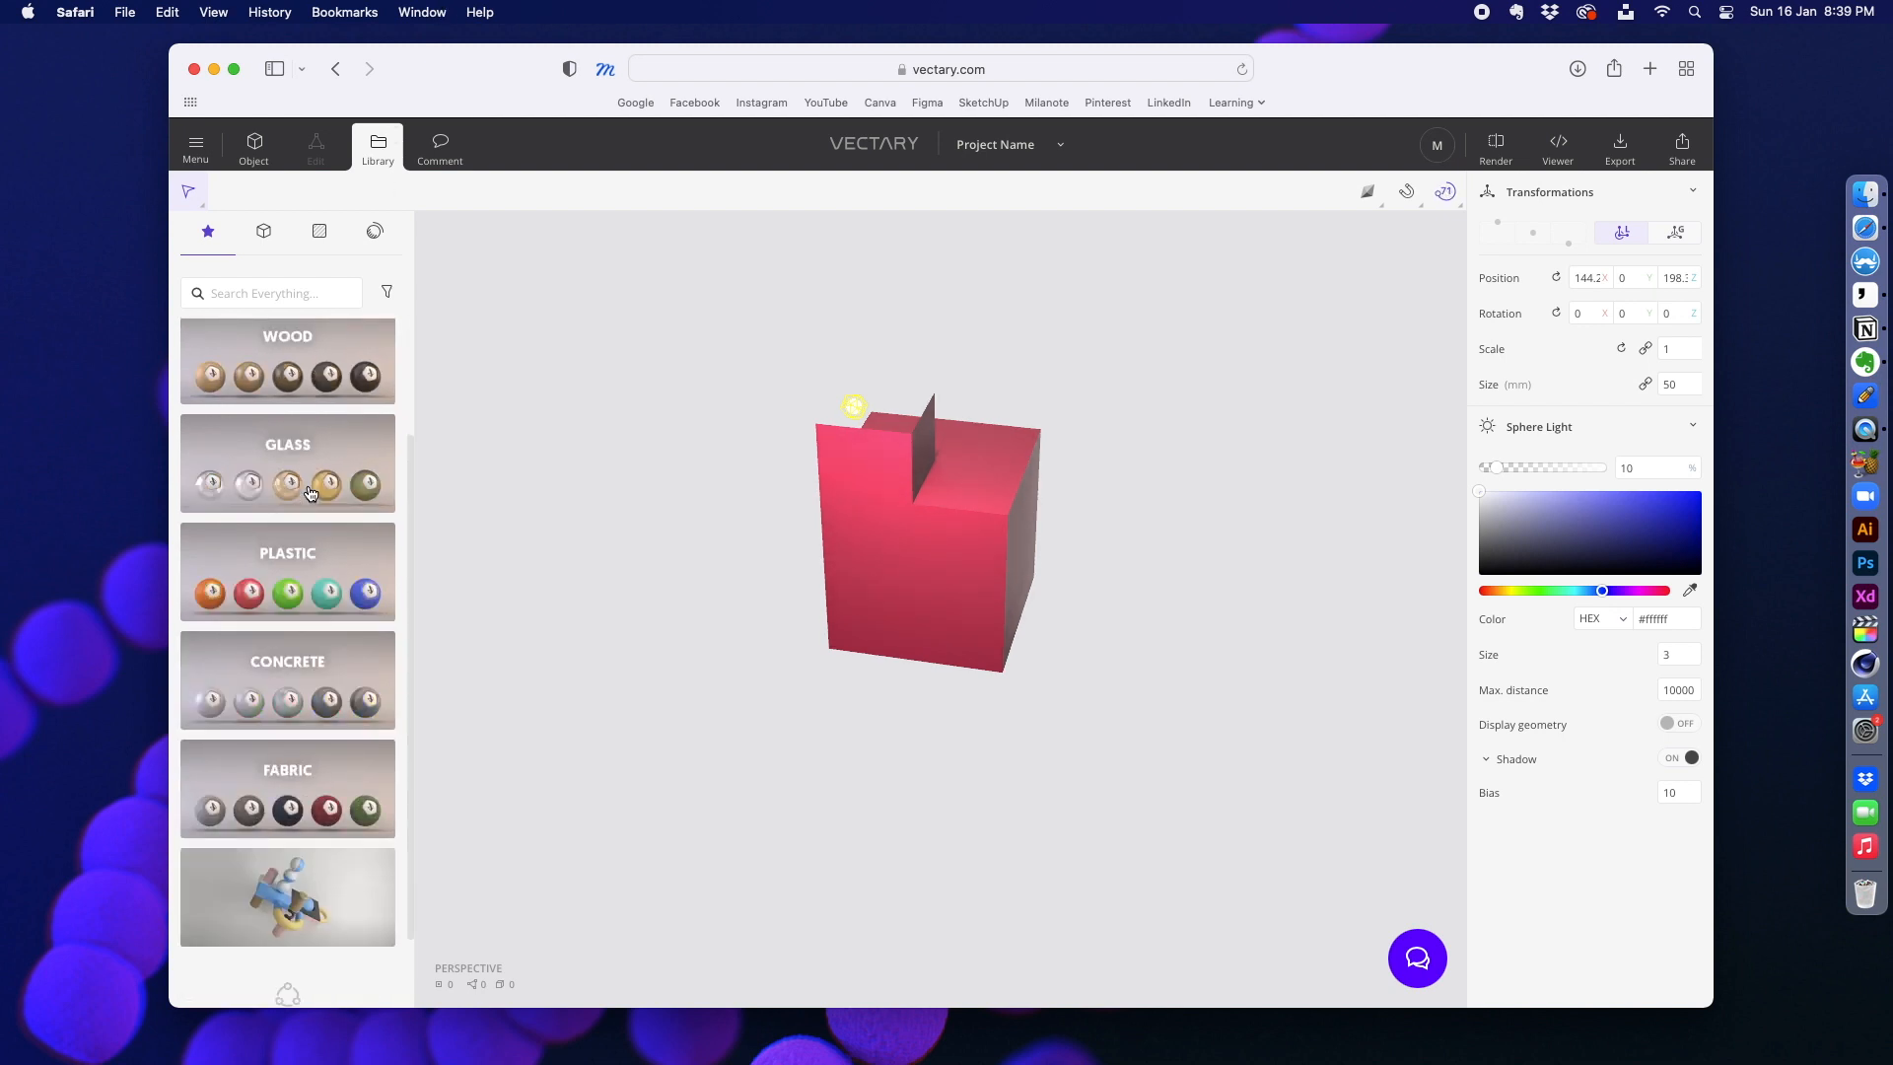
left_click(310, 493)
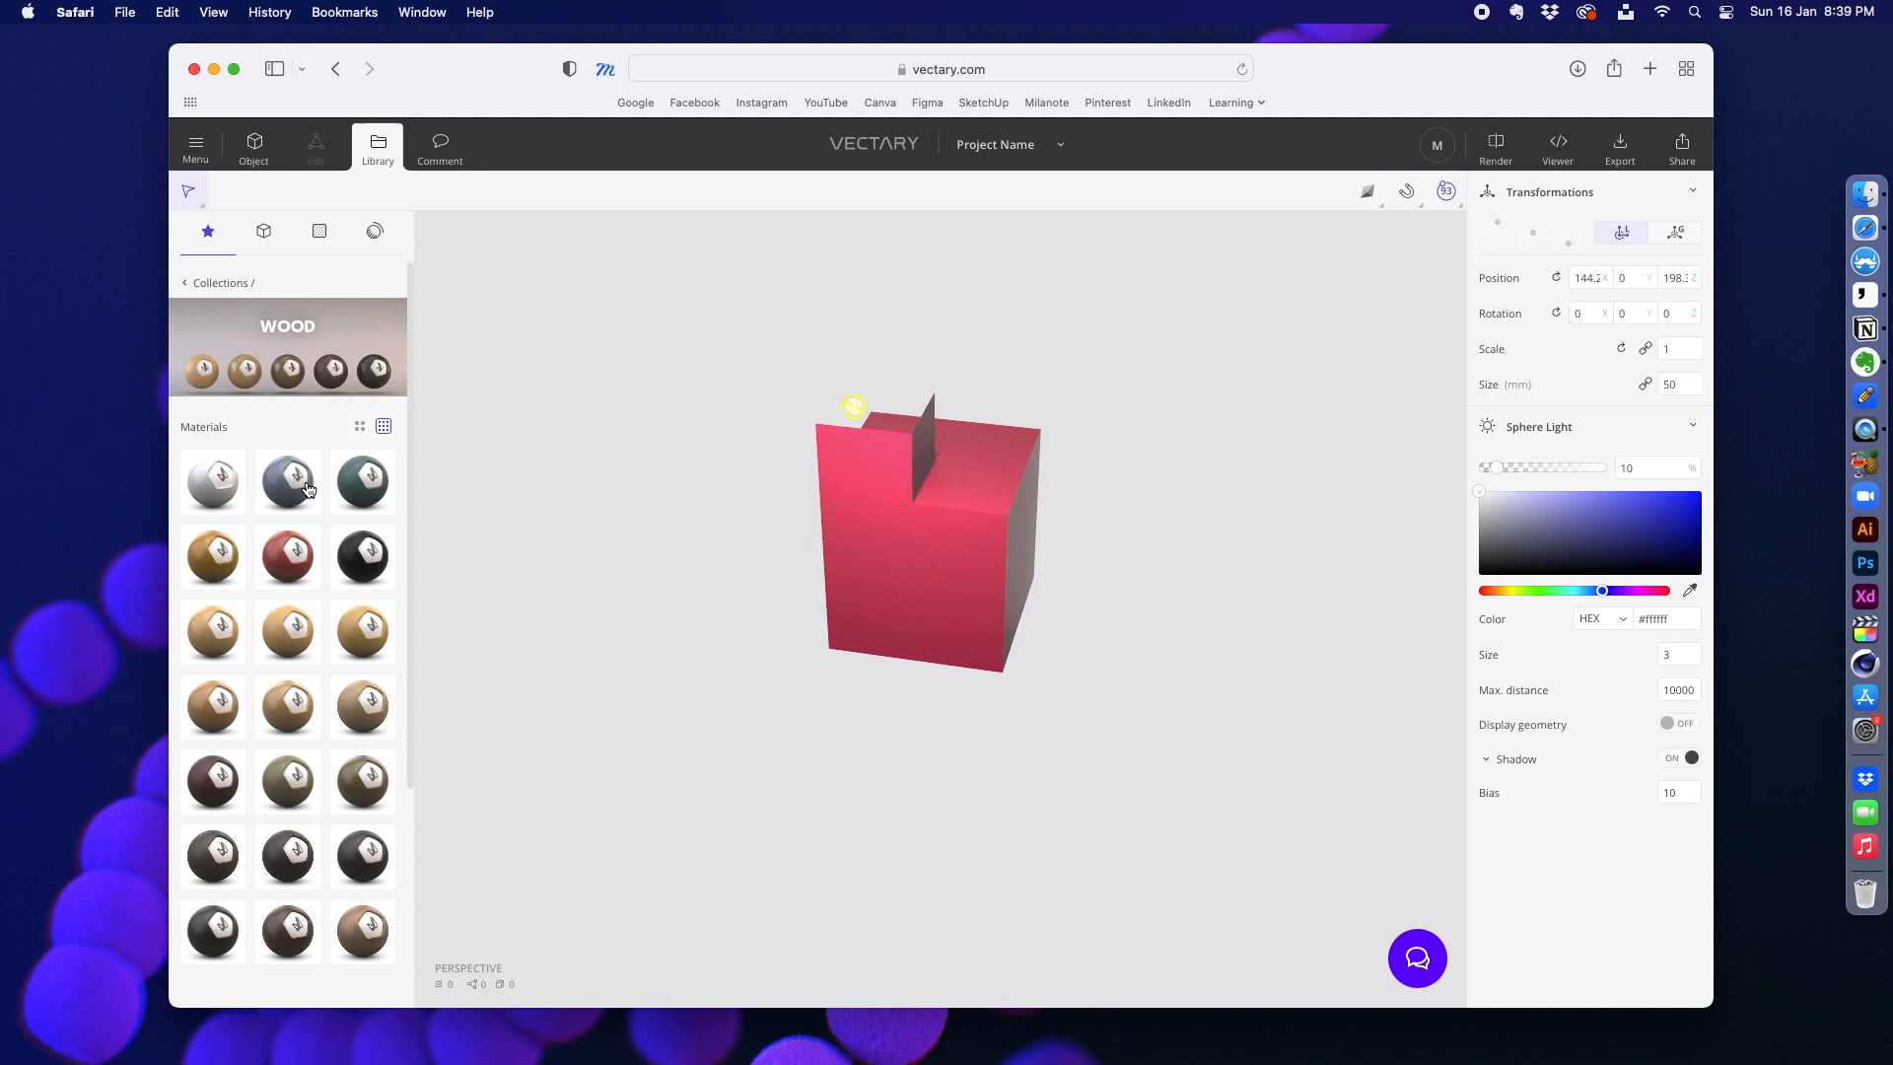
left_click_drag(365, 708, 880, 552)
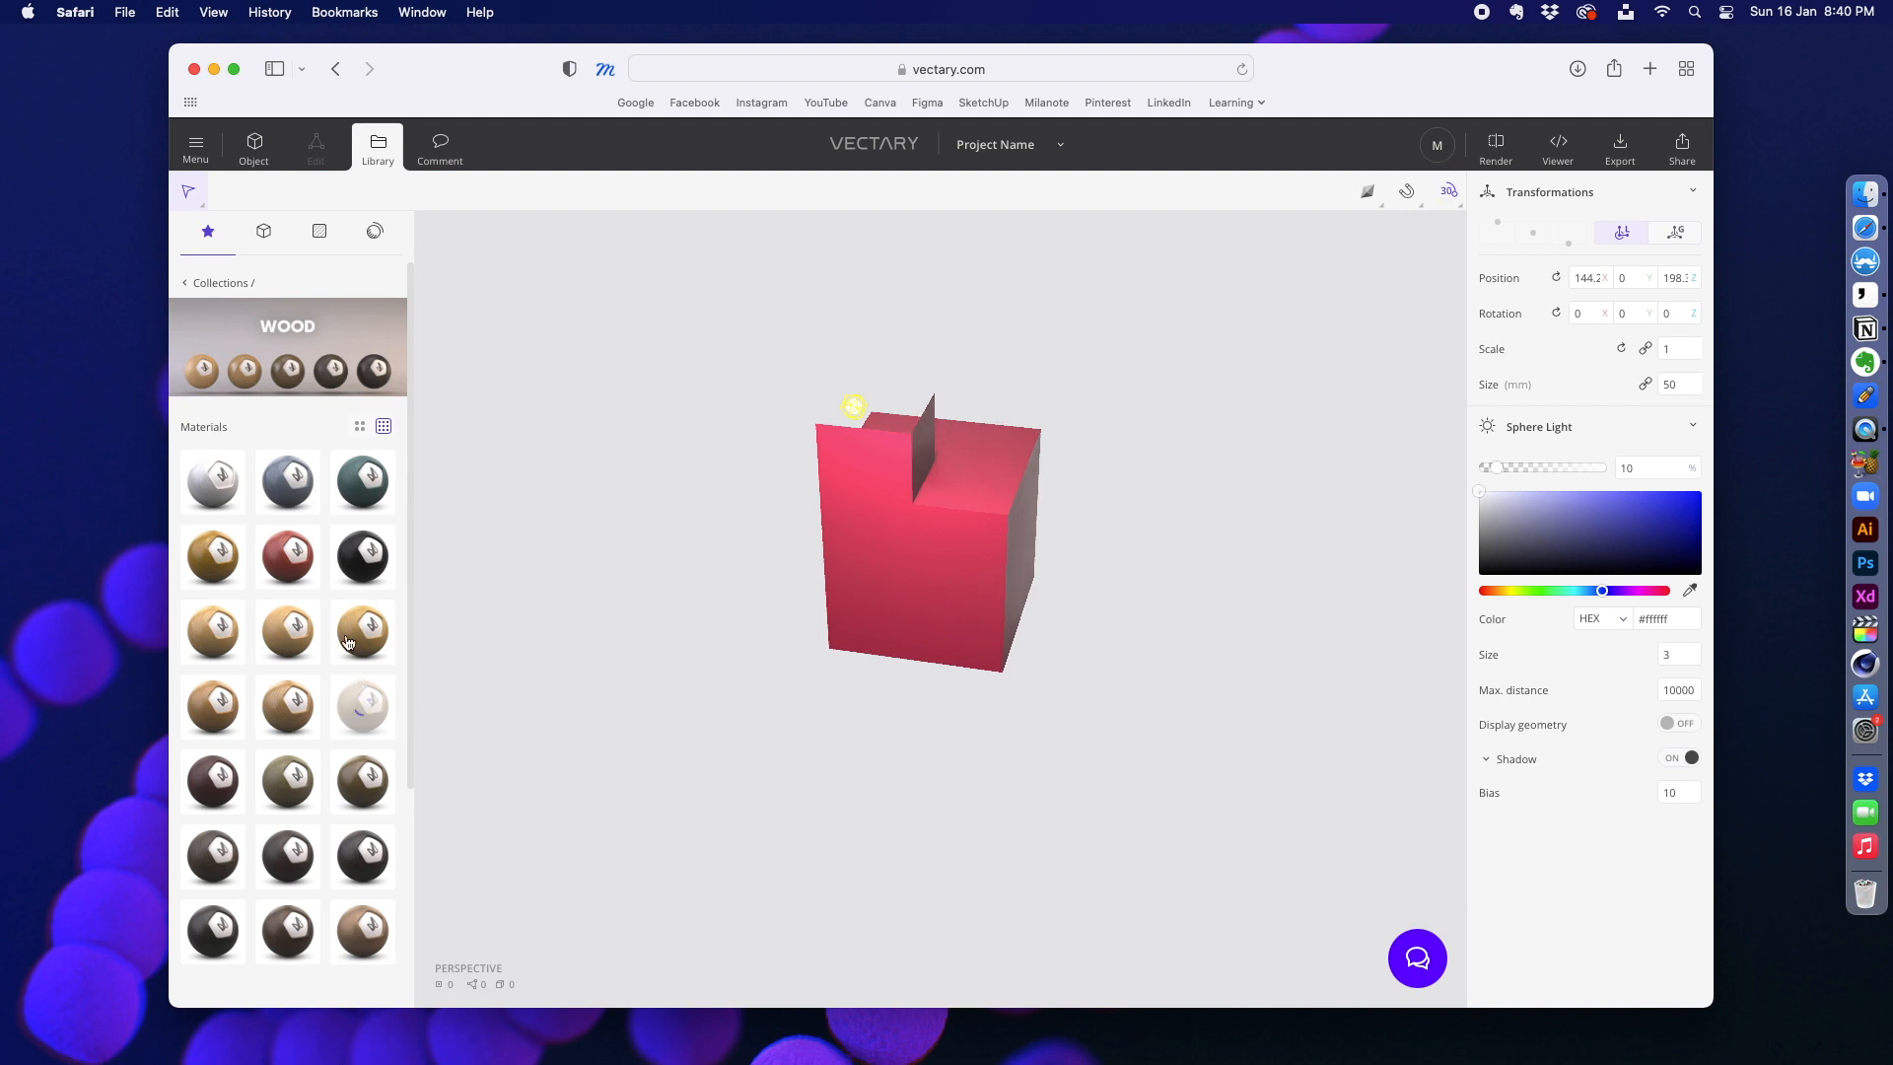
scroll(311, 643, "down", 2)
left_click_drag(362, 621, 872, 530)
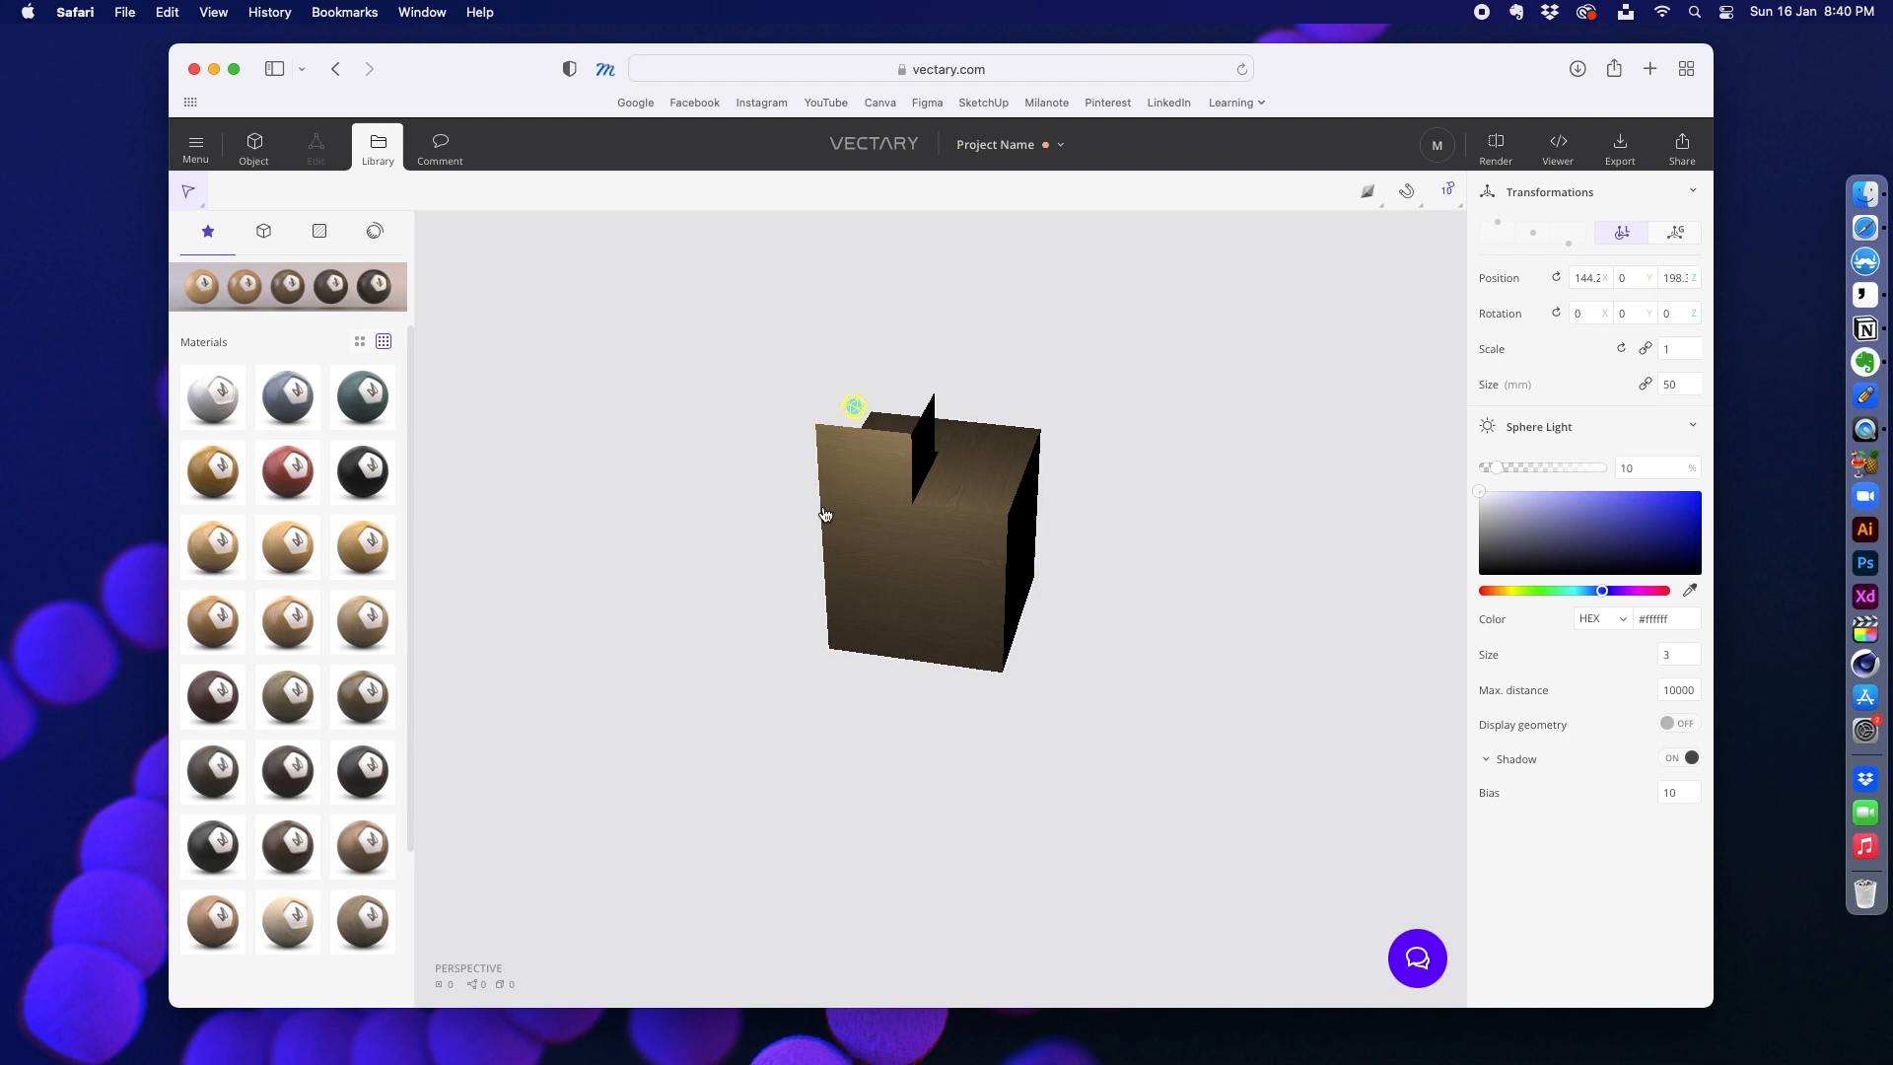
Step: Examine the wood finish on the box up close and from several sides
scroll(824, 508, "up", 2)
scroll(825, 508, "up", 4)
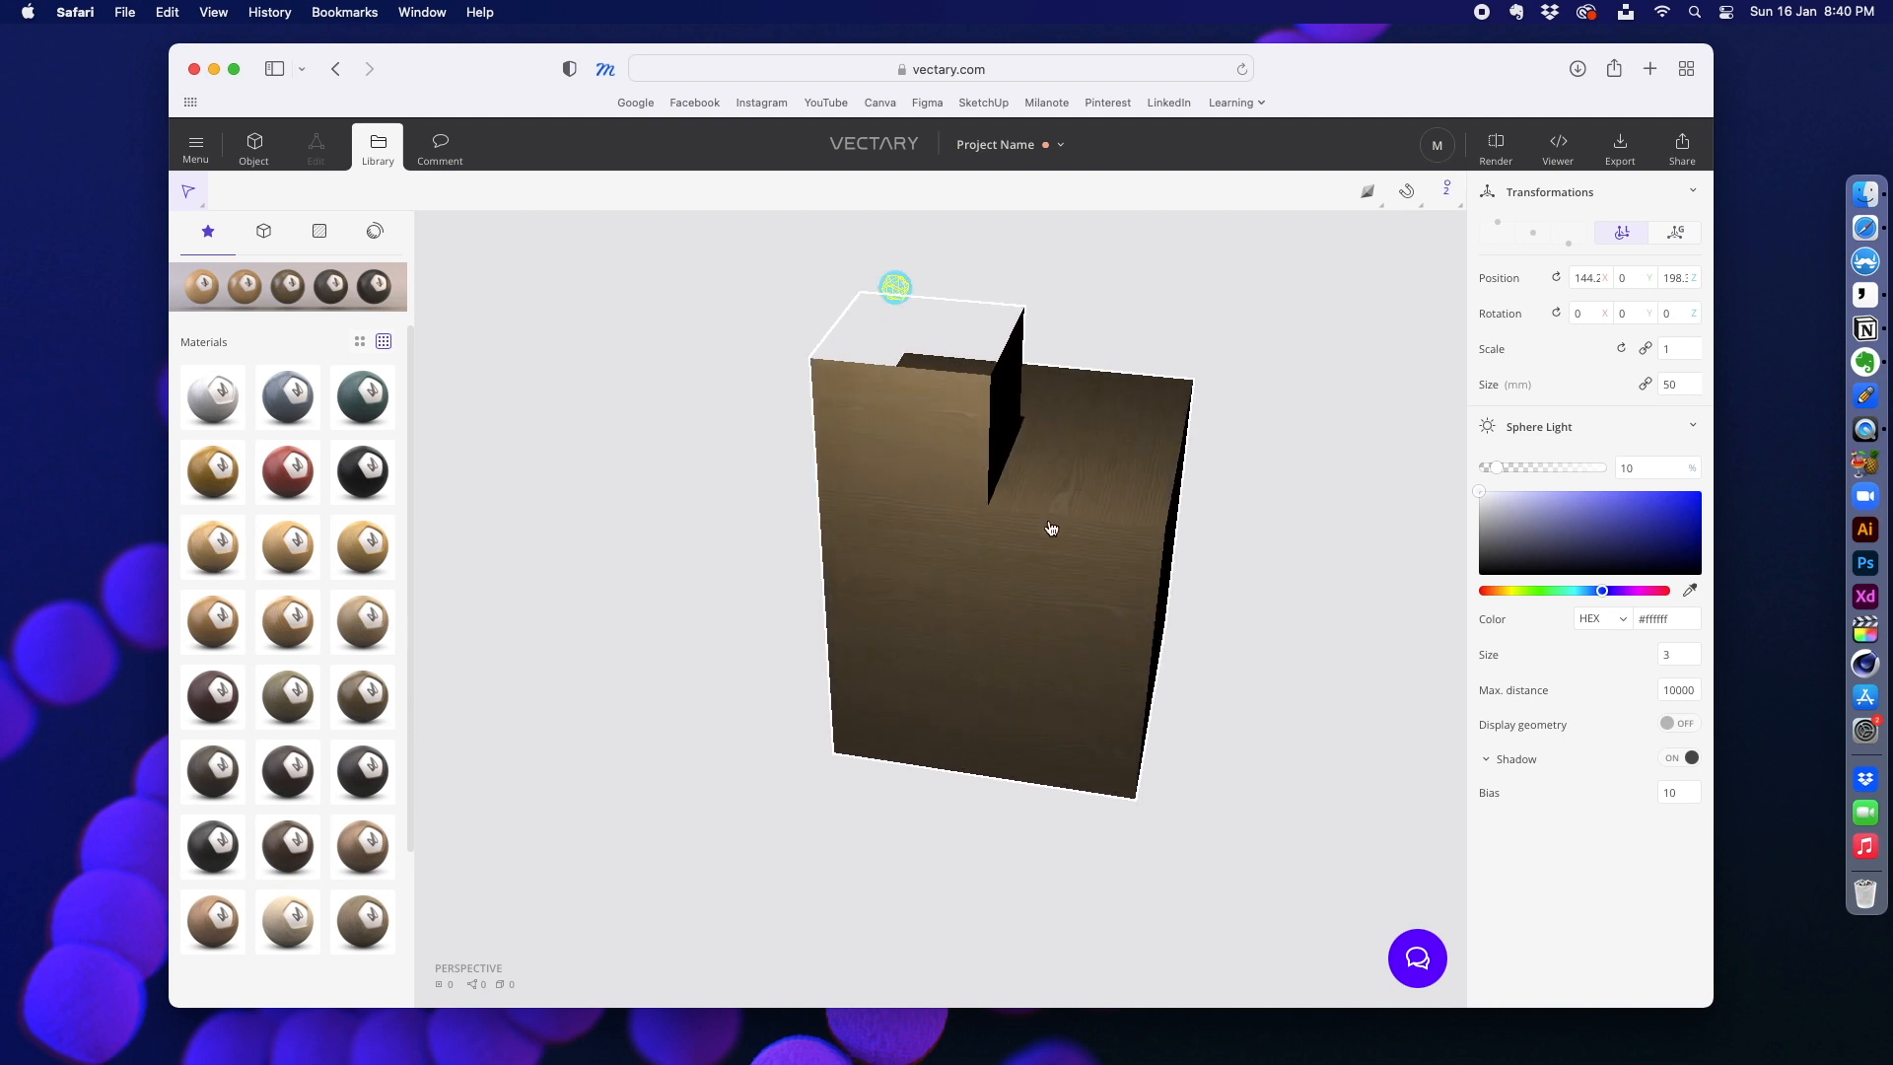
scroll(1026, 542, "down", 4)
scroll(295, 394, "down", 3)
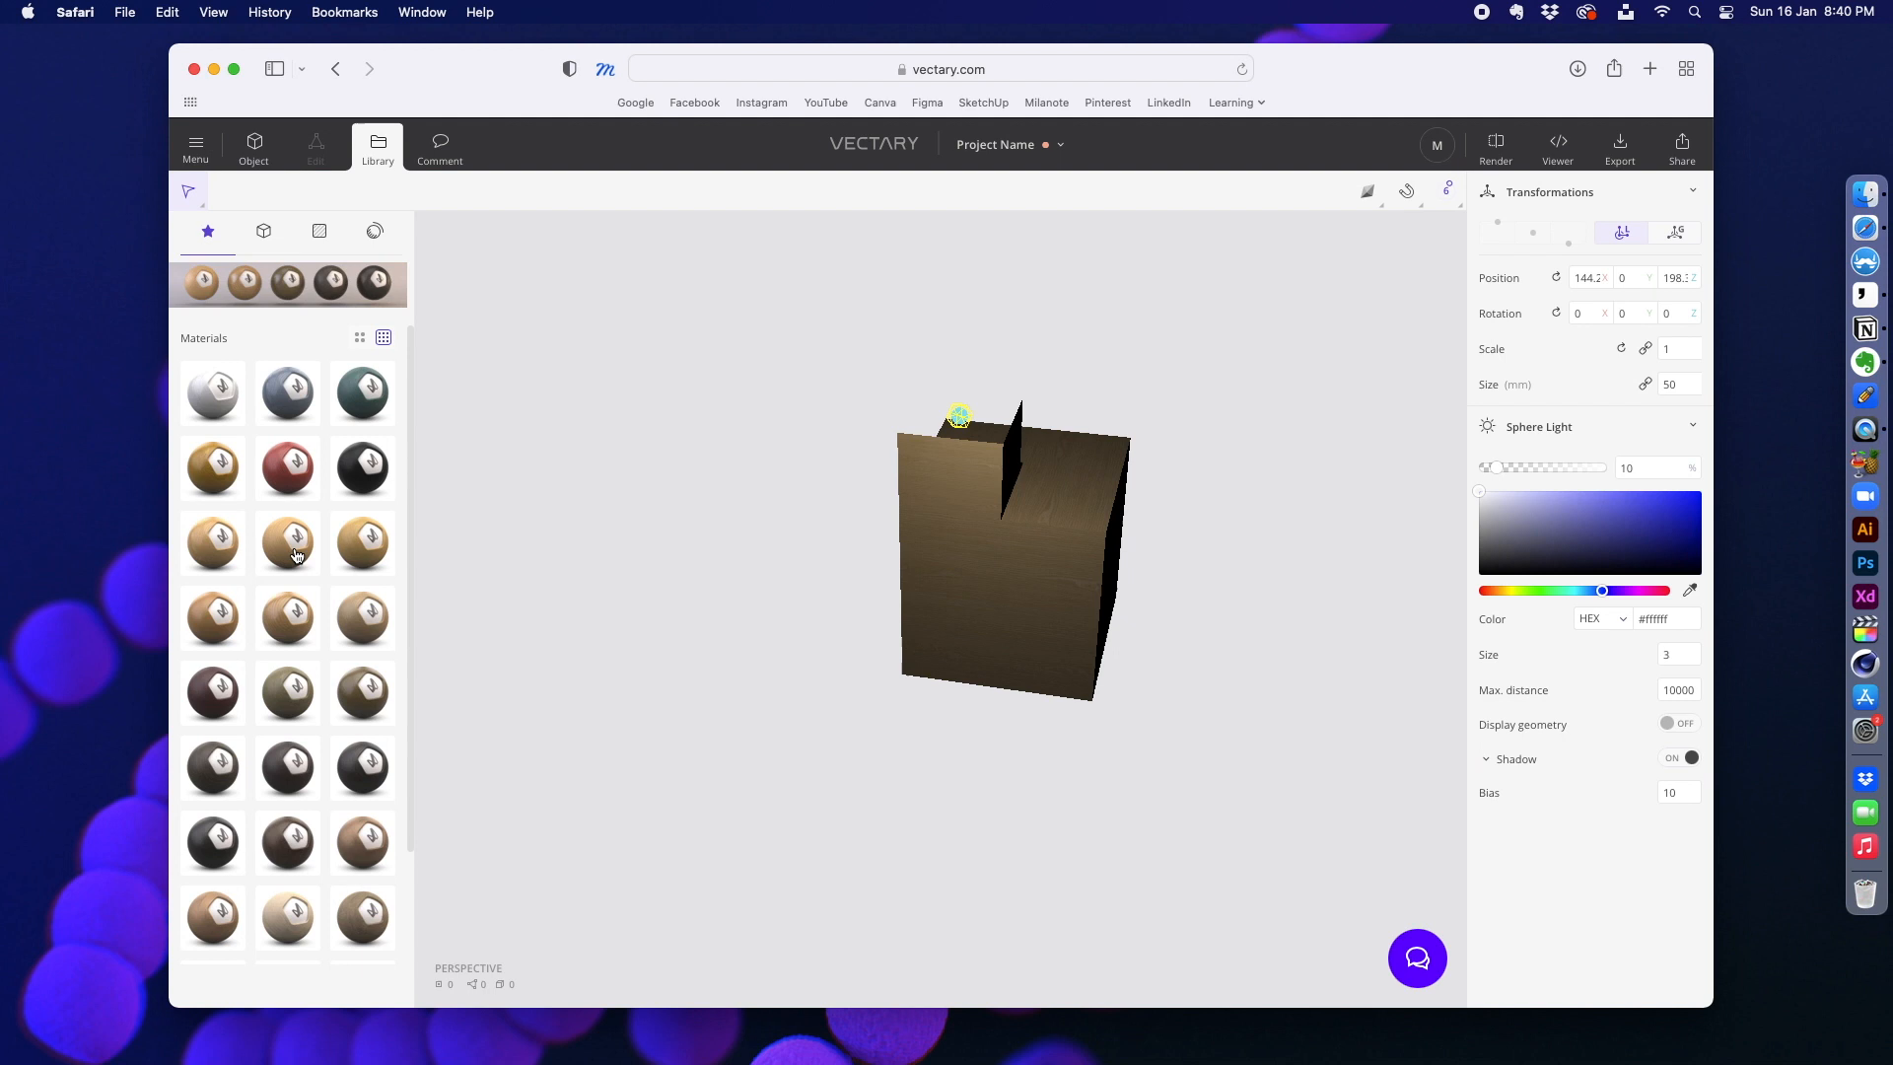
scroll(335, 567, "up", 1)
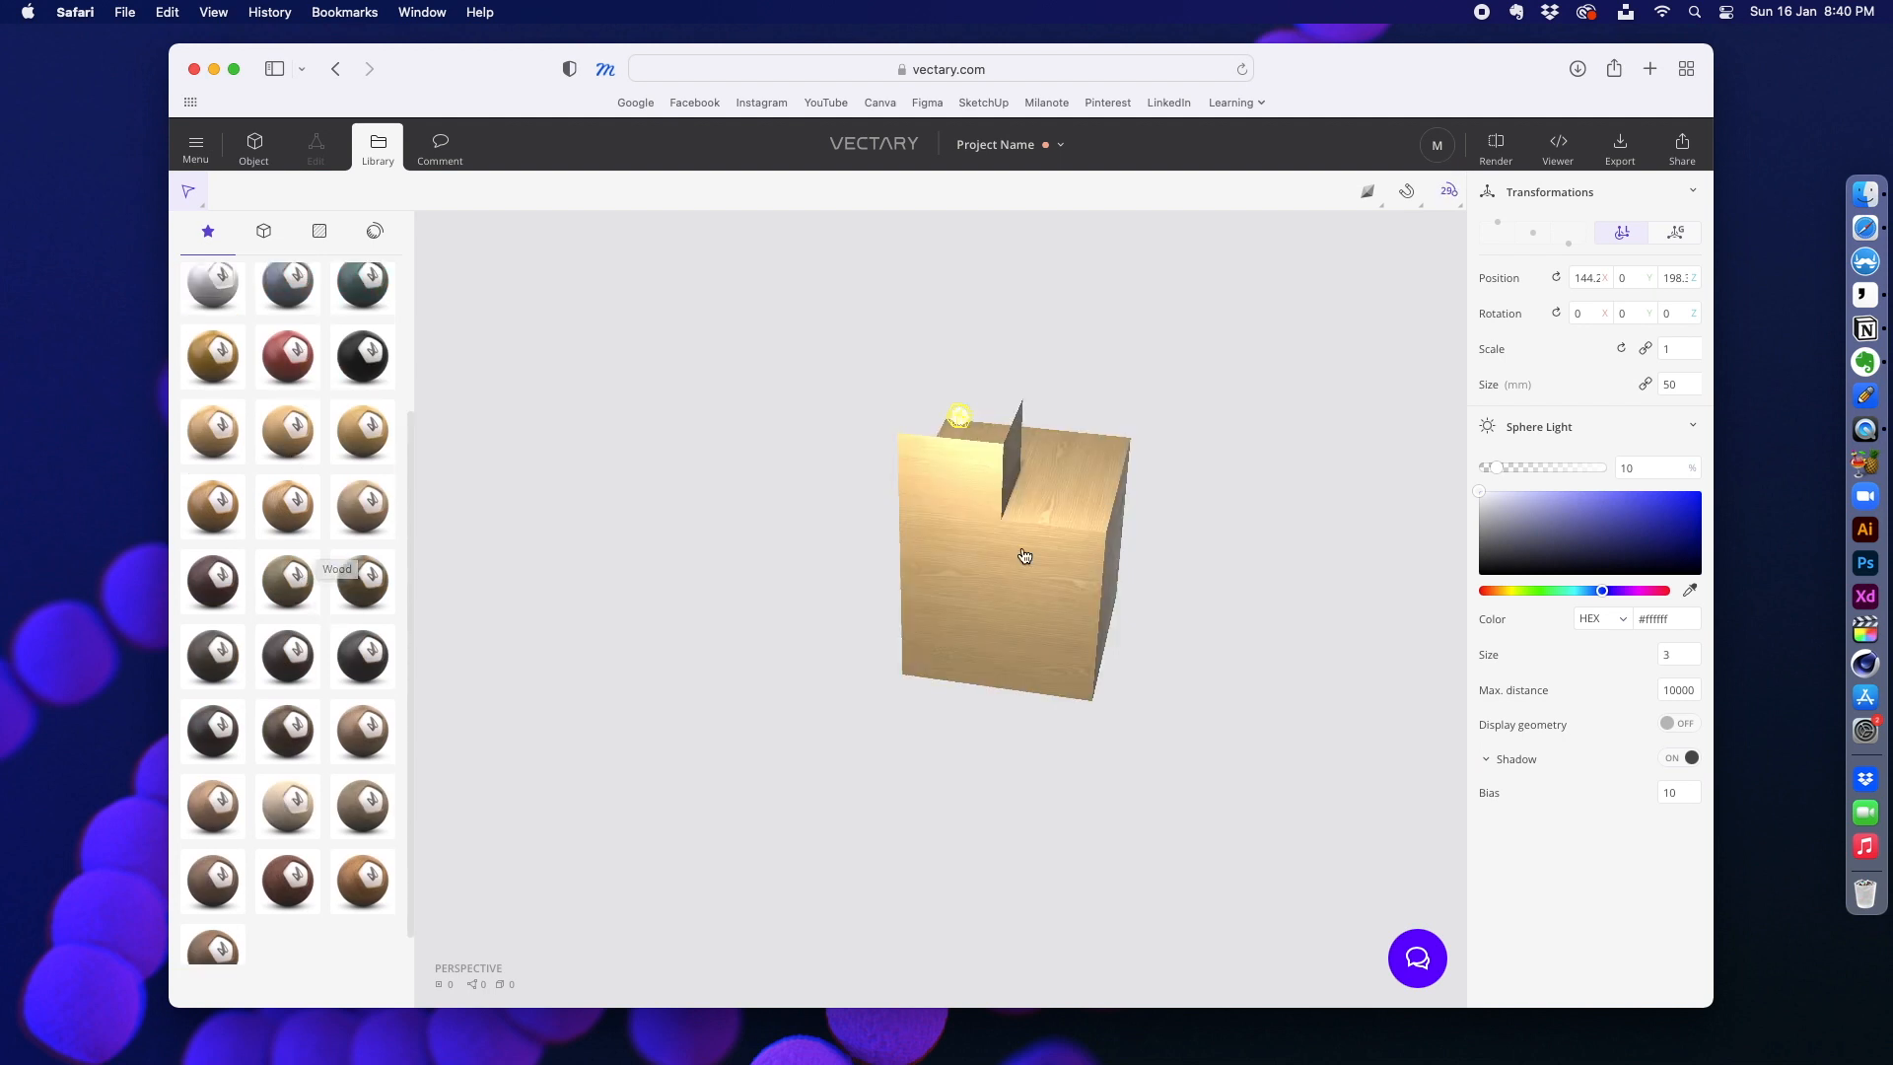
right_click_drag(1208, 554, 1153, 577)
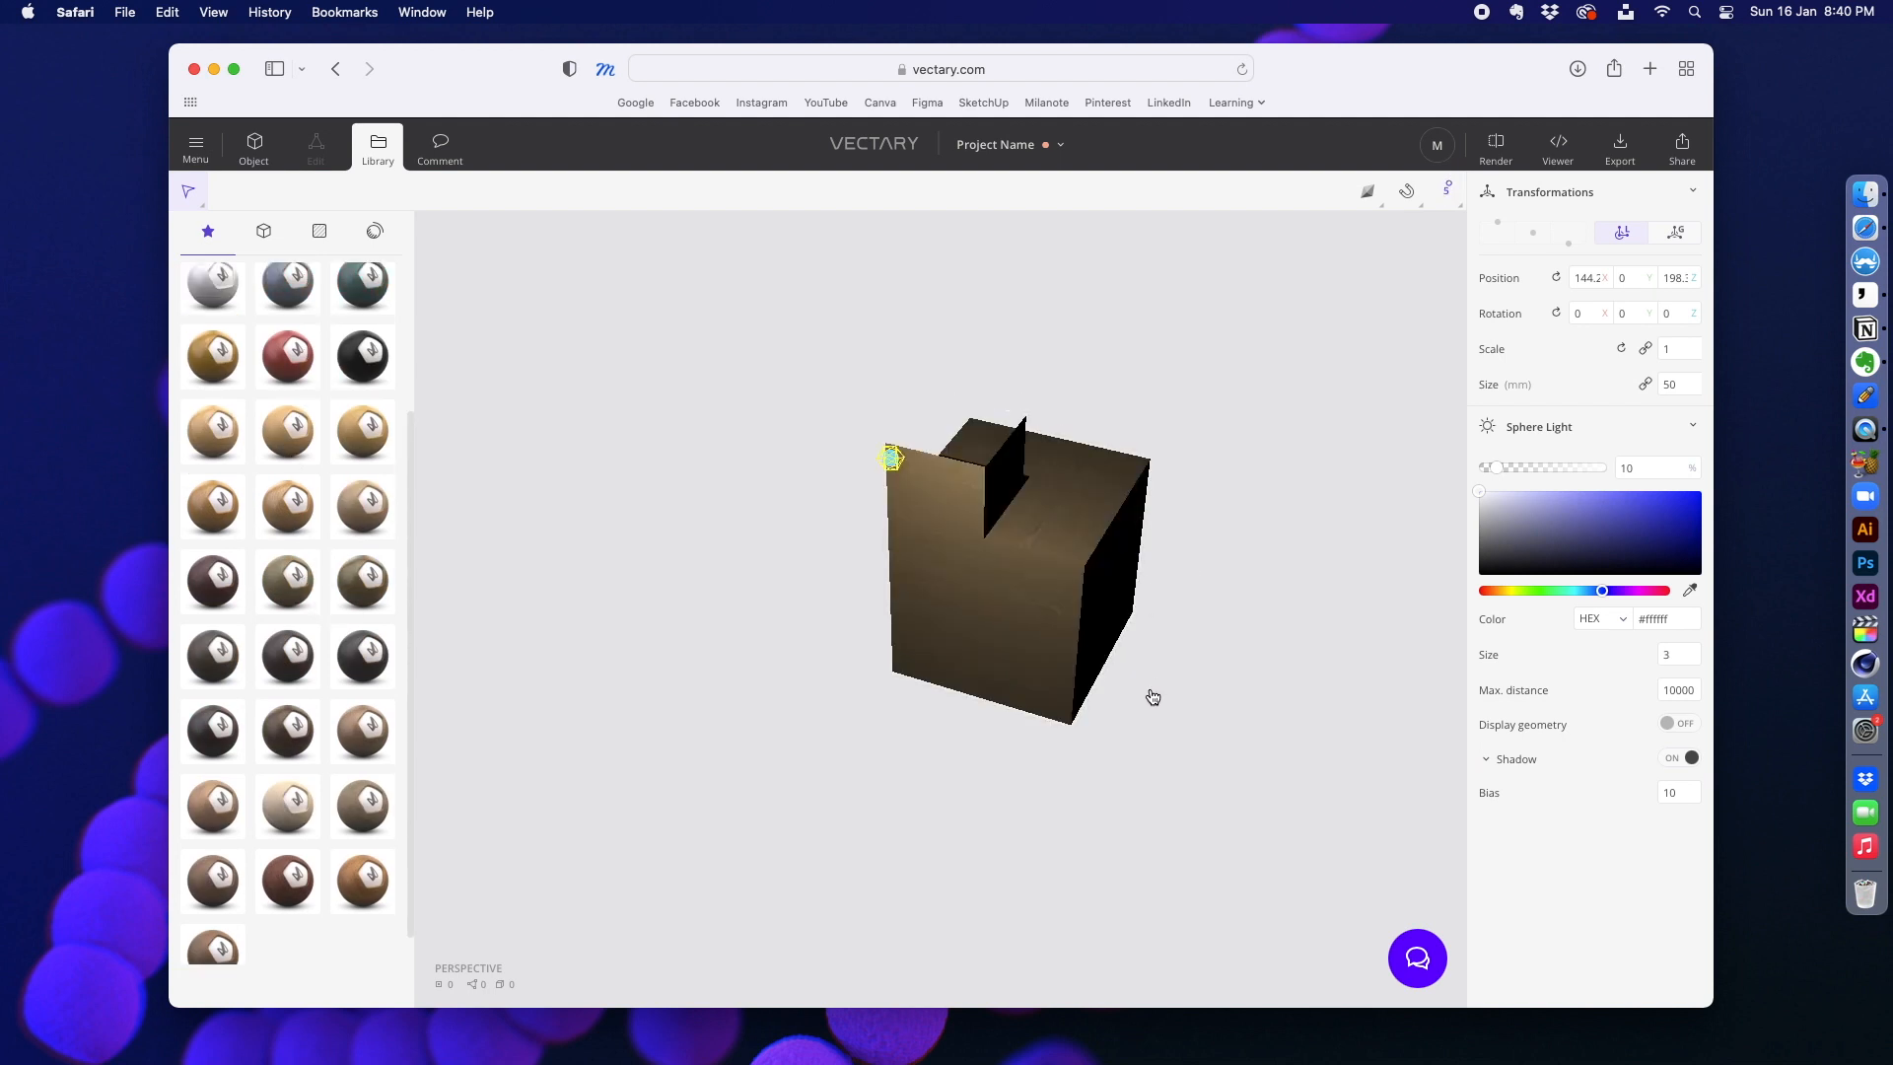
right_click_drag(968, 704, 854, 697)
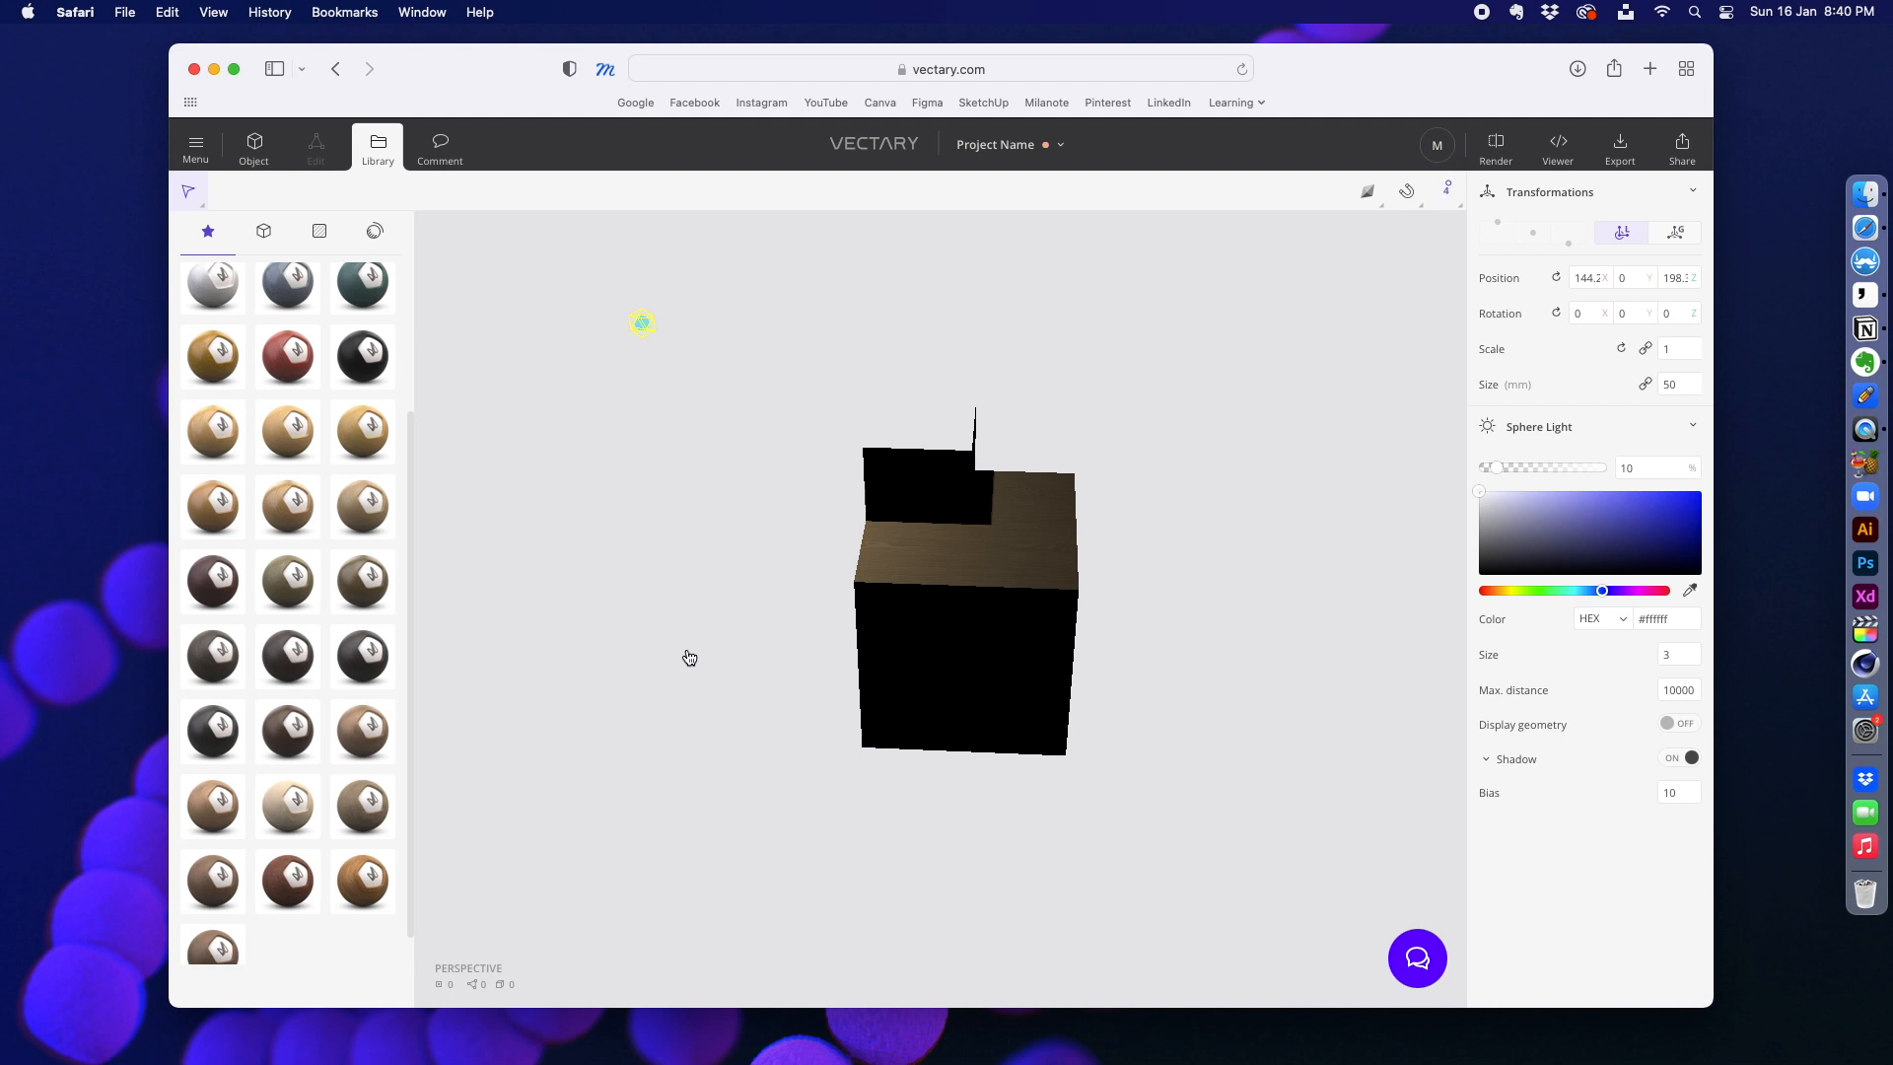